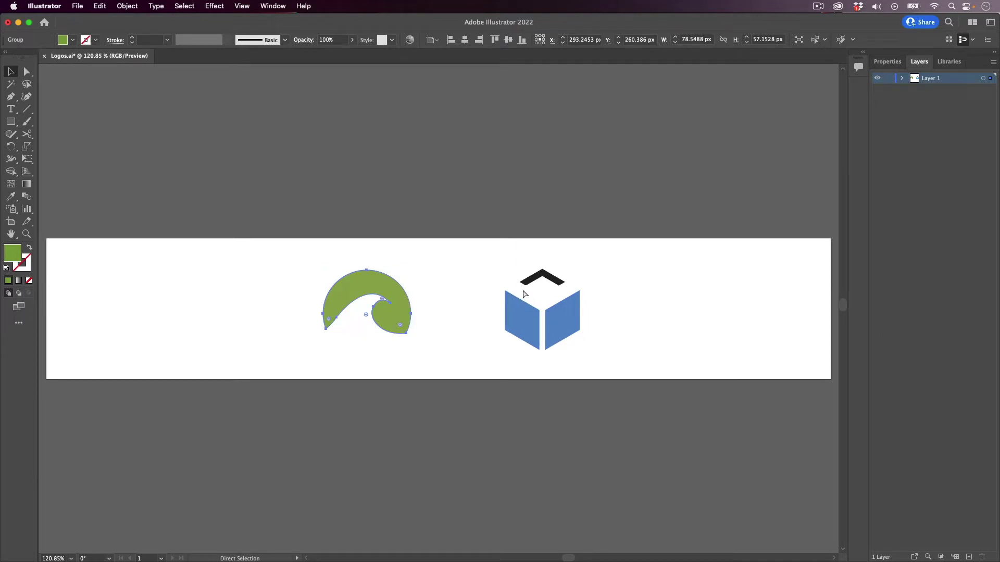
- Create a new 800 × 800 px document
key("super+n")
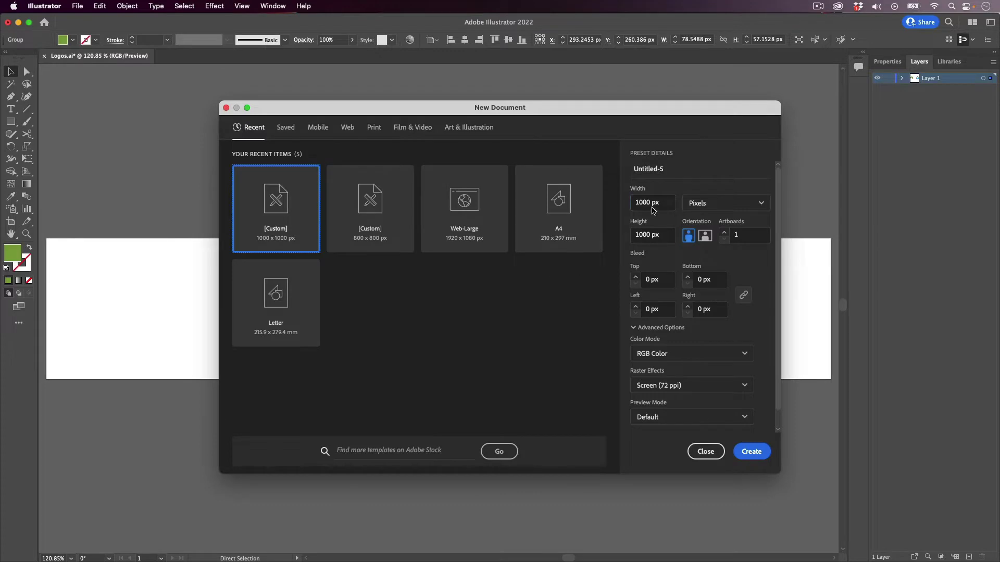
left_click(651, 204)
type("800")
key("Tab")
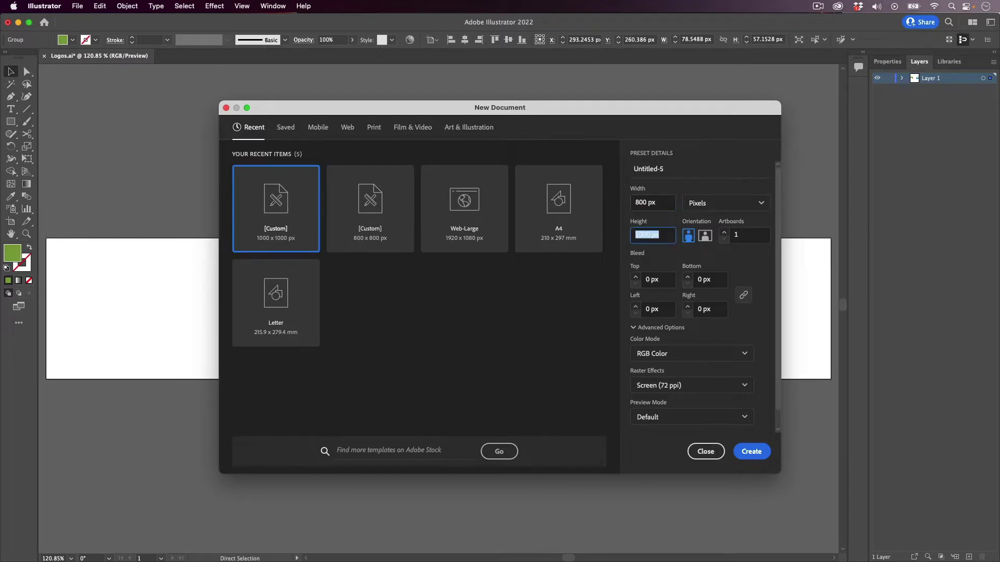
type("800")
key("Return")
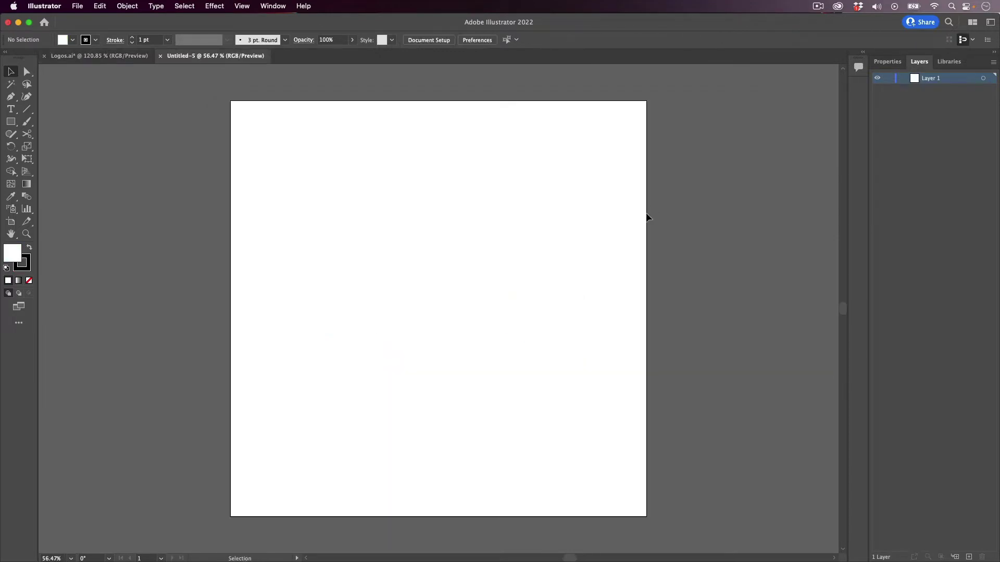
- Copy the green wave logo from Logos.ai and paste it into the new blank document
left_click(99, 56)
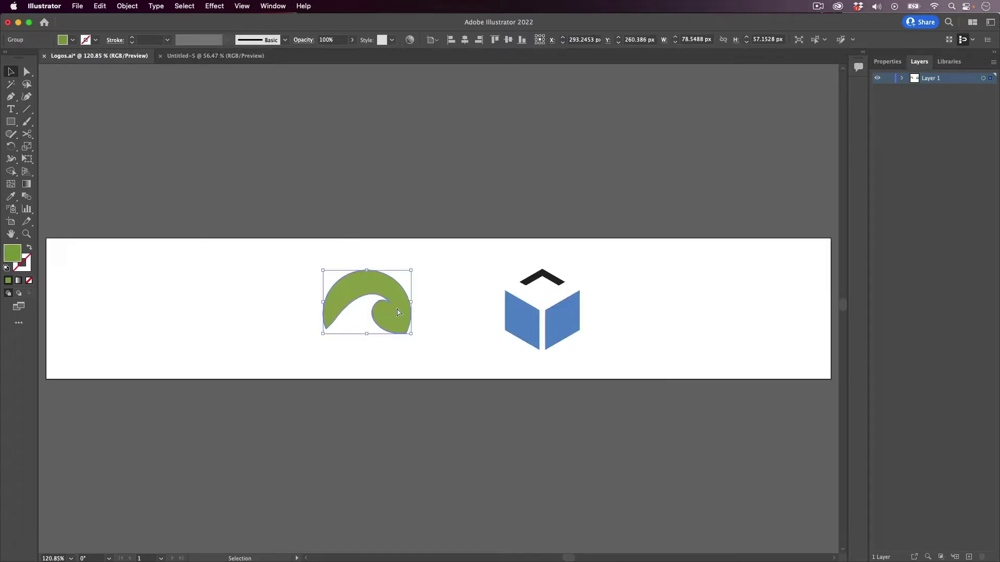
key("super+c")
left_click(245, 57)
key("super+v")
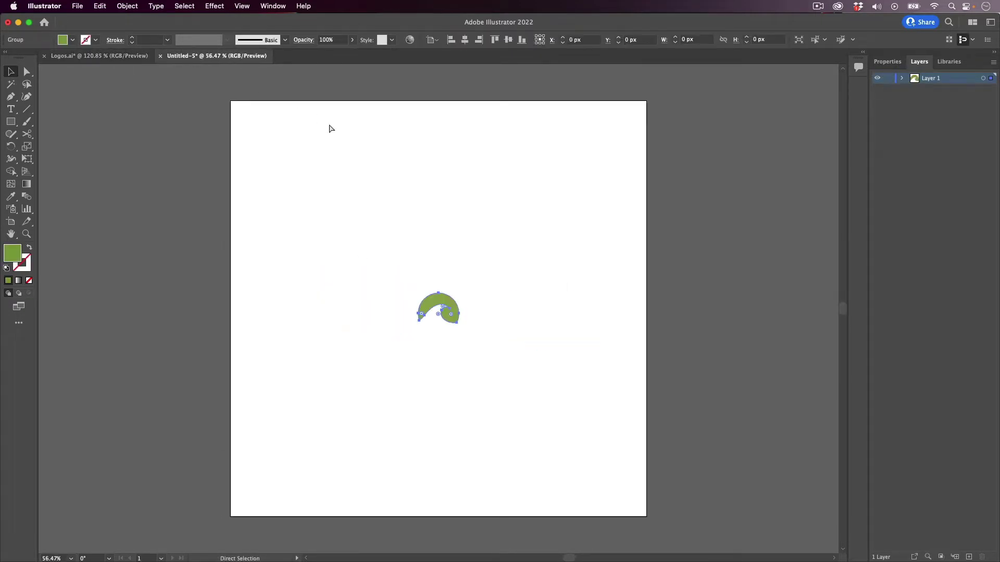
key("v")
- Copy the whole cube logo from Logos.ai and paste it into a second new 800 × 800 px document
left_click(104, 54)
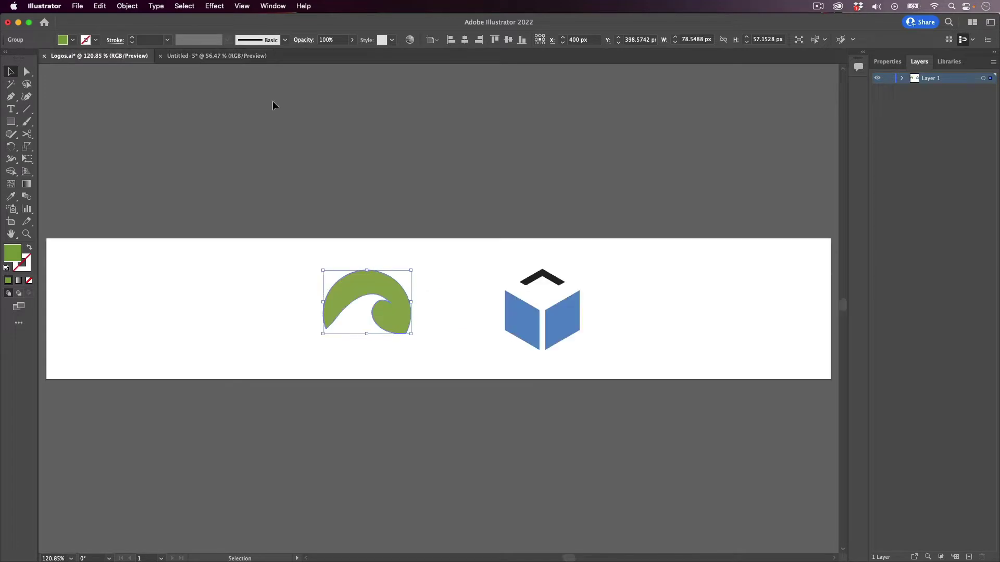
key("a")
left_click_drag(466, 257, 599, 353)
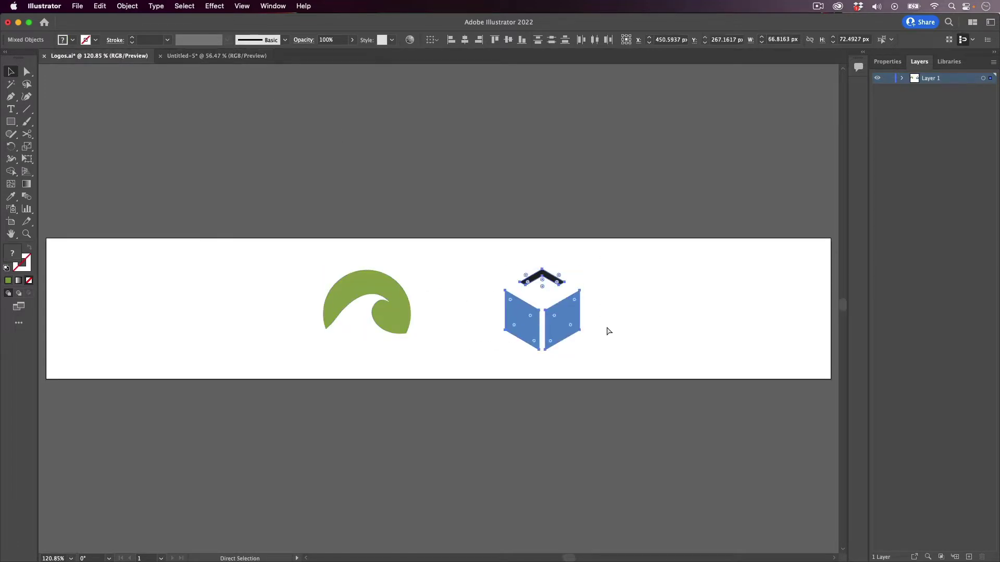
key("super+c")
key("super+n")
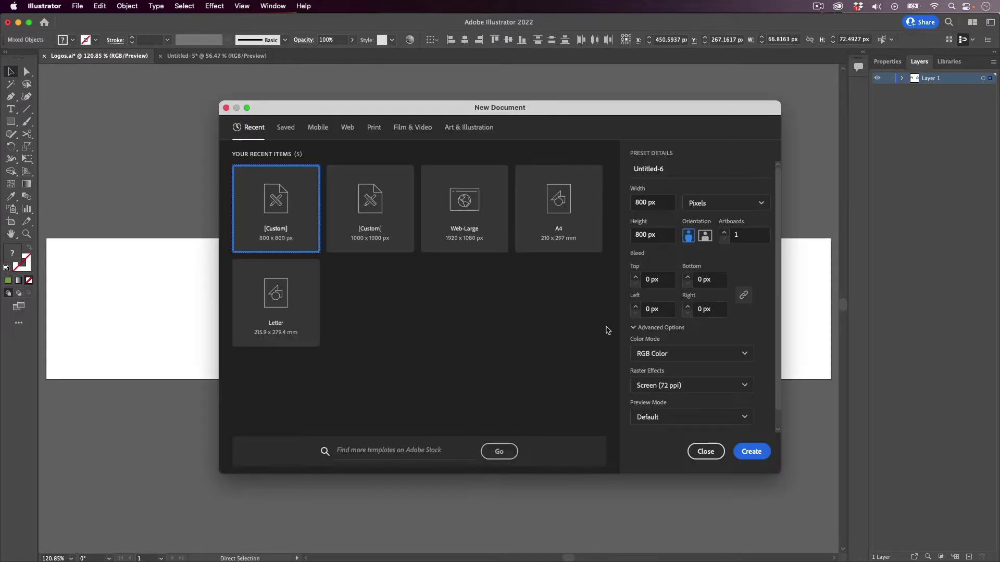
key("Return")
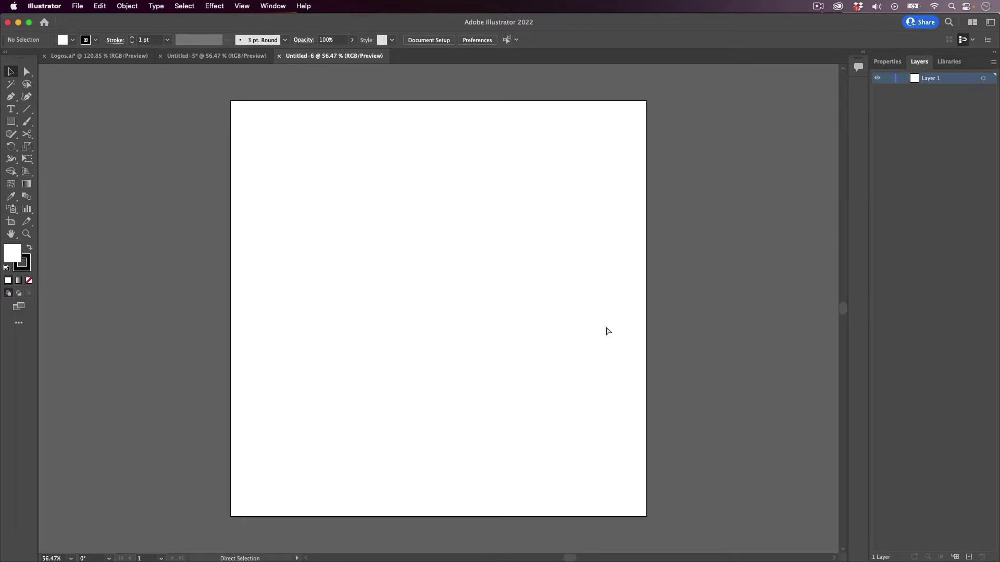
key("super+v")
- Enlarge each logo proportionally from its center, the cube to about 584 × 634 px and the wave to about 662 px wide
left_click_drag(457, 290, 644, 149, "alt+shift")
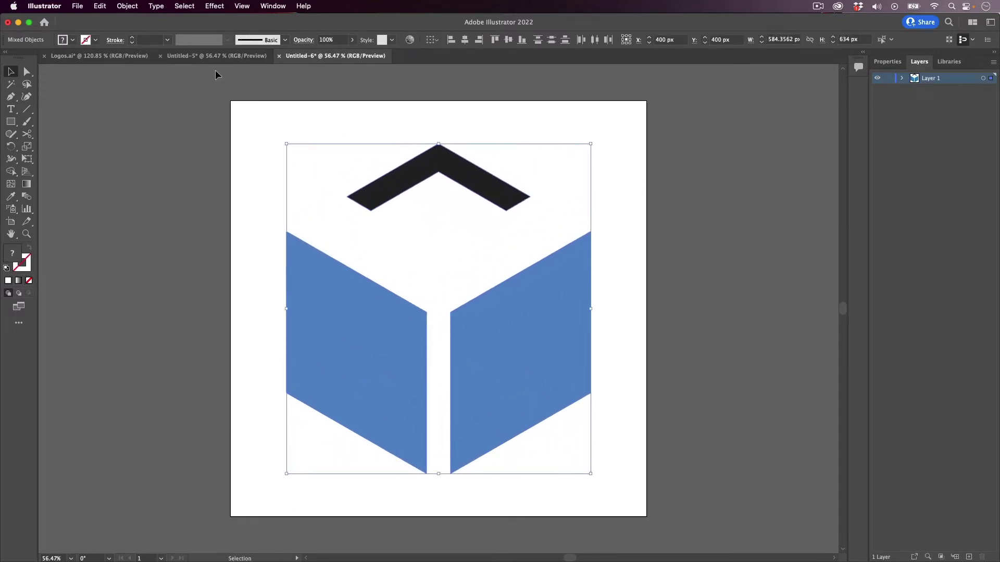
left_click(217, 56)
left_click_drag(460, 291, 611, 161, "alt+shift")
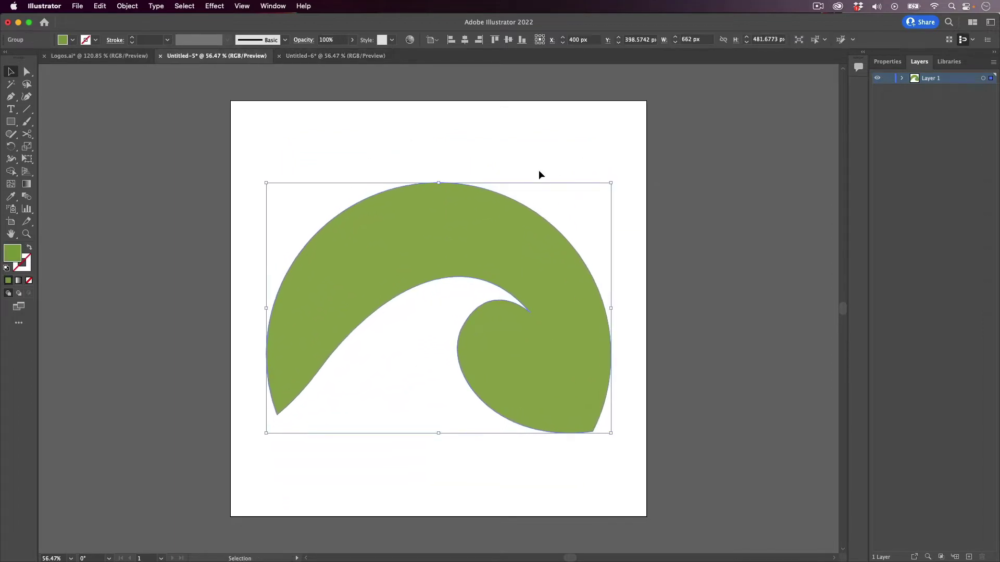
- Paste a copy of the wave logo over the cube and scale it proportionally from its center to about 616 px wide
key("a")
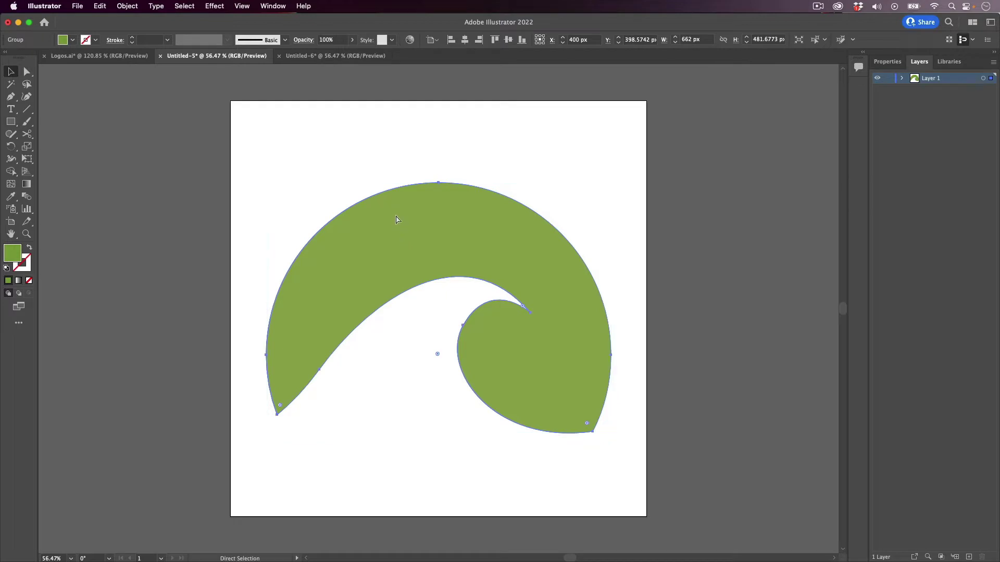
key("super+c")
left_click(335, 56)
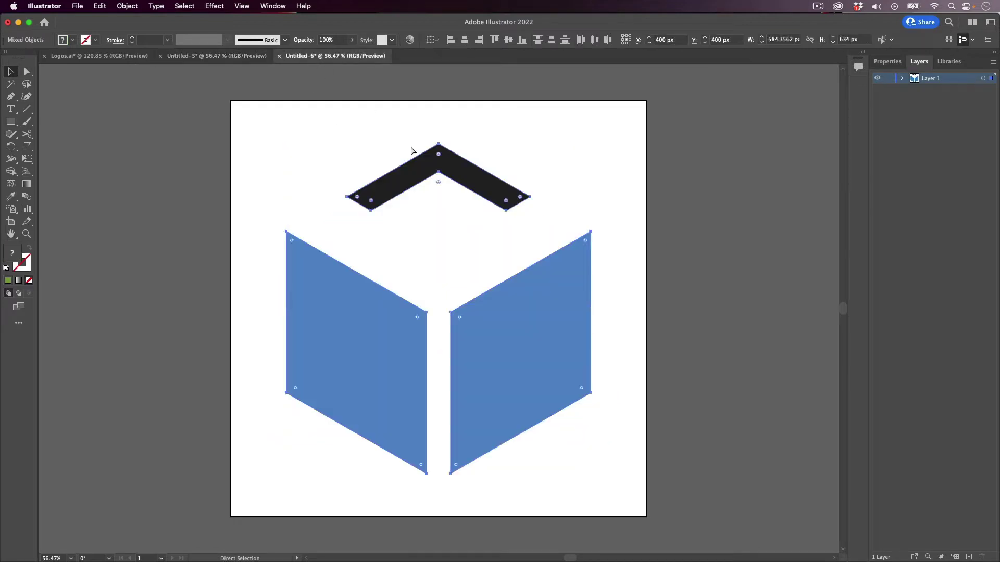
key("super+v")
key("v")
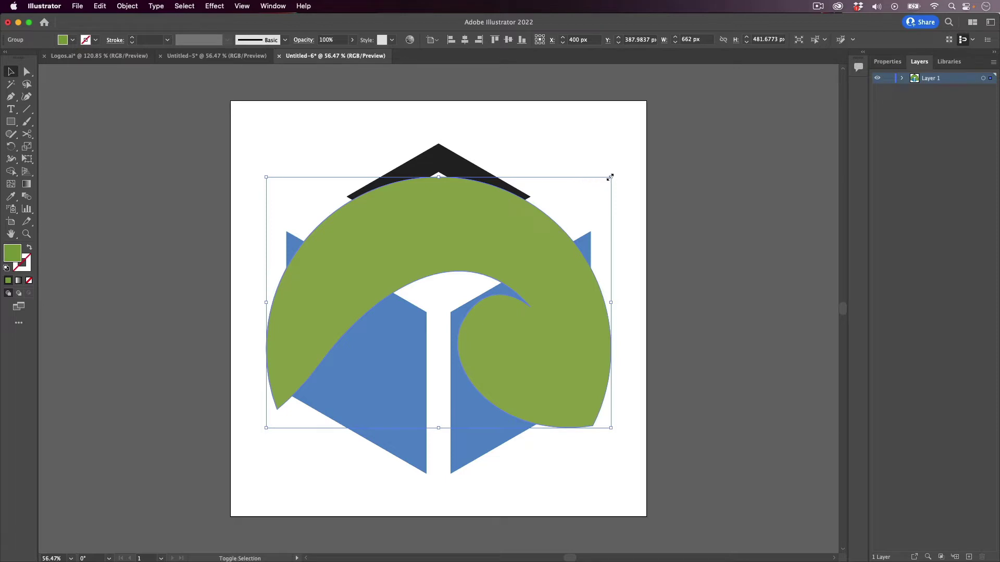
left_click_drag(610, 177, 598, 178, "alt+shift")
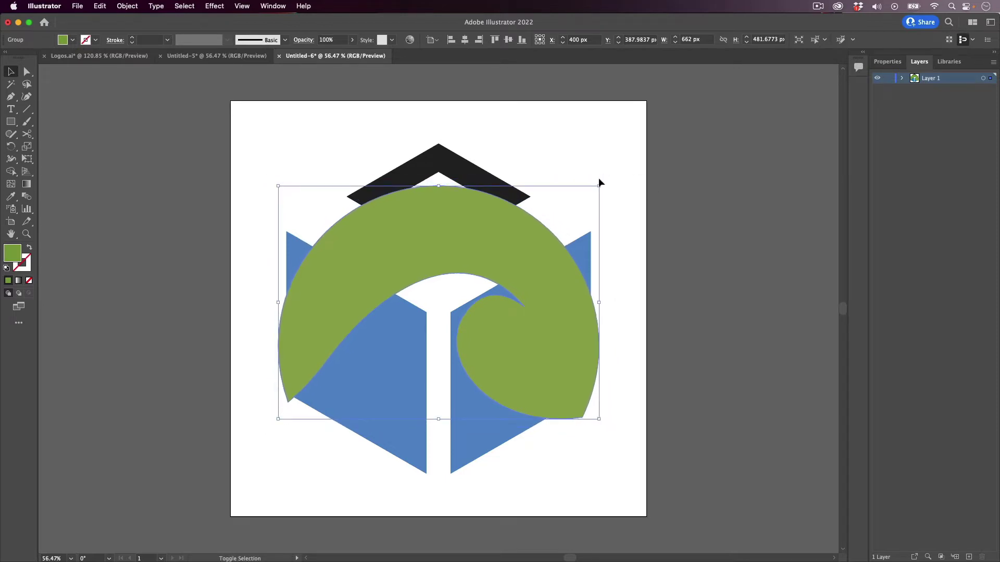
- Move the resized wave from the cube document back to its own document, replacing the larger wave there
key("super+x")
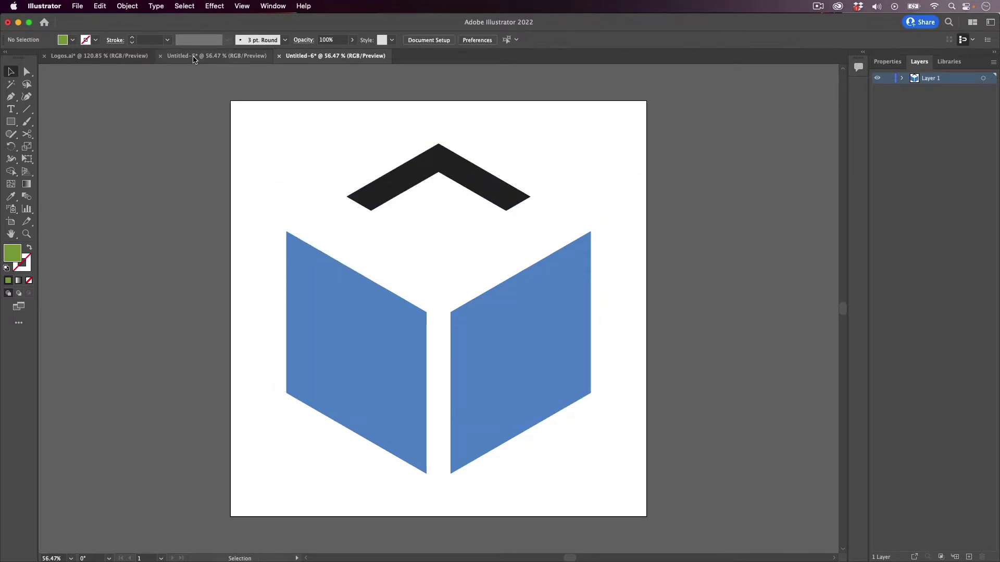
left_click(193, 56)
key("super+x")
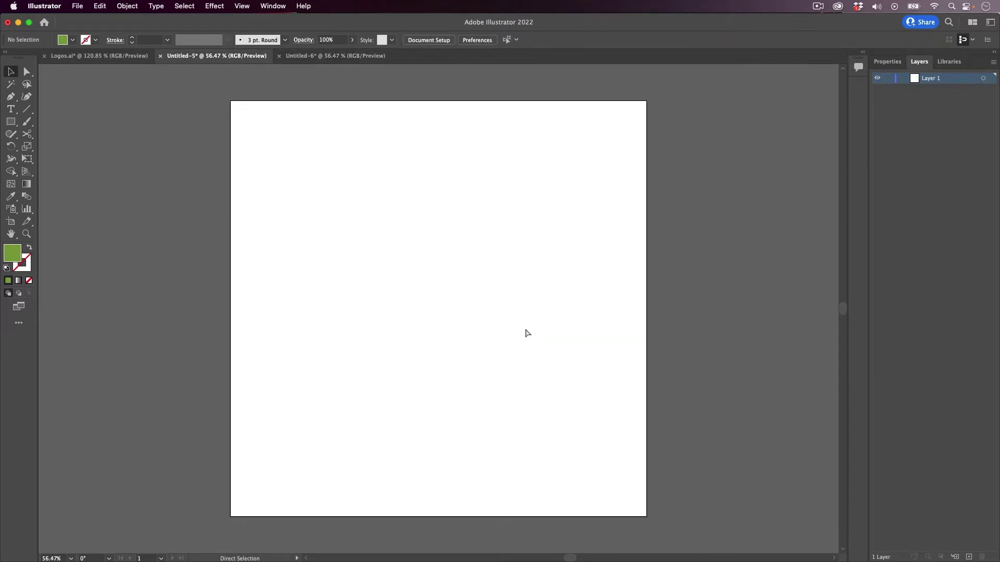
key("super+v")
key("v")
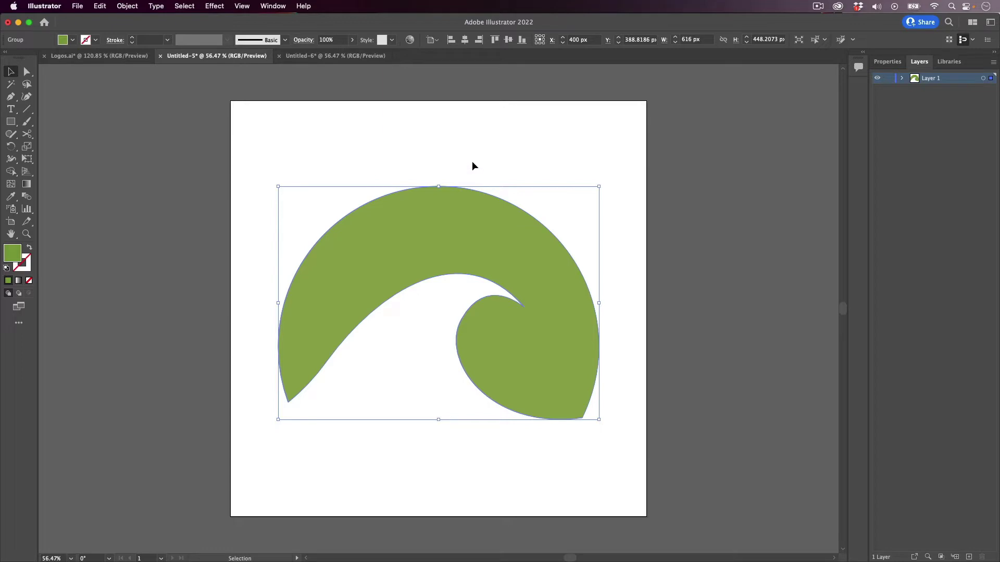
- Save the wave document as Old.ai in the Logo Transition folder with the default Illustrator options
key("super+s")
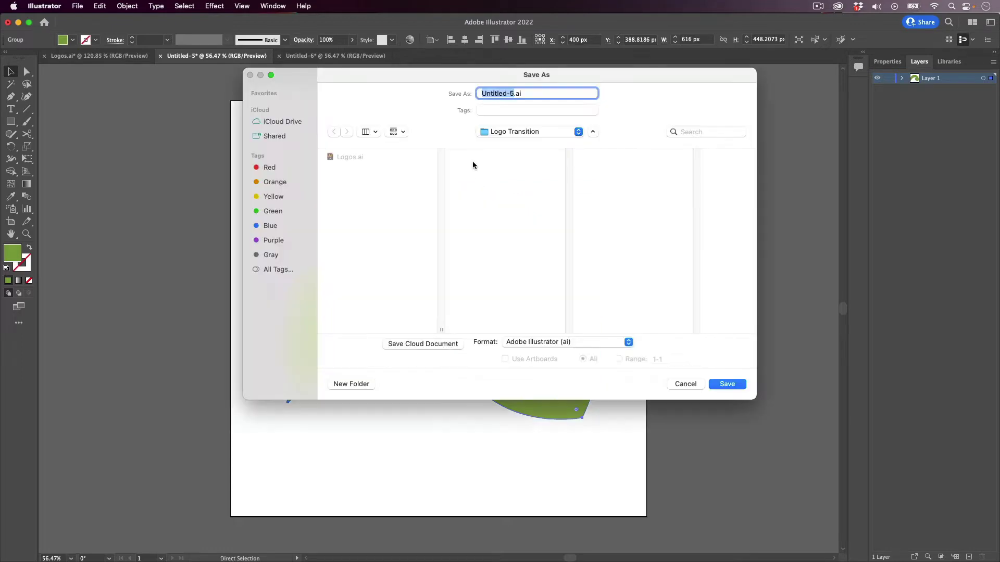
type("Wave")
key("Return")
key("Return")
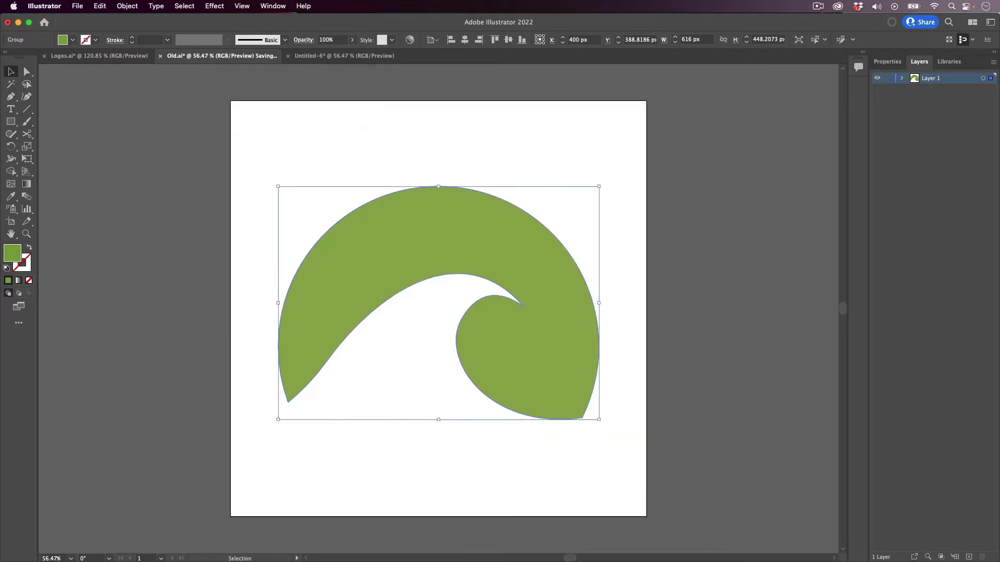
- Save the cube document as New.ai in the Logo Transition folder with the default Illustrator options
left_click(324, 59)
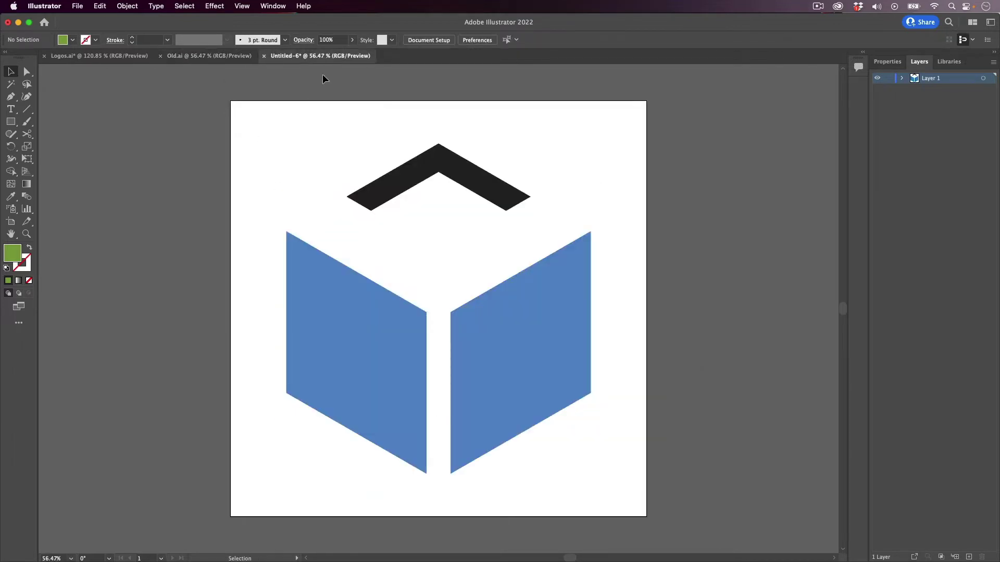
key("super+s")
type("New.ai")
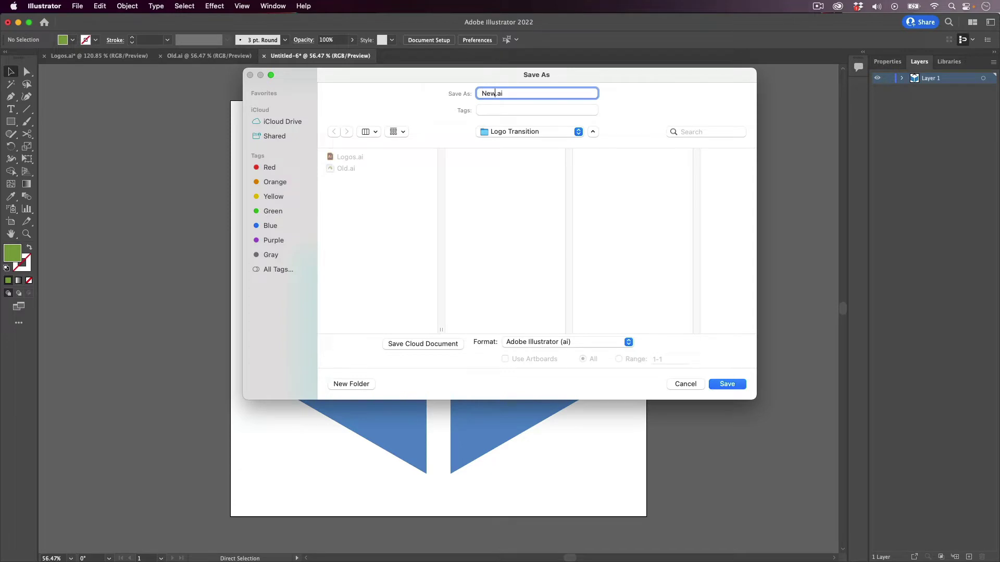
key("Return")
key("Return")
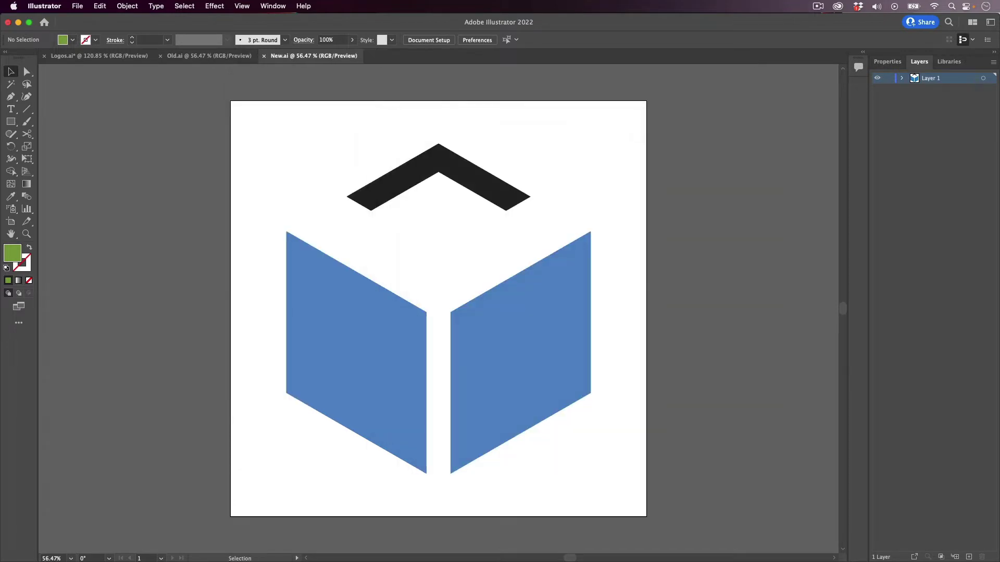
- Switch to Cinema 4D and merge Old.ai into the empty project as a vector object at scale 1 cm
key("super")
key("super+Tab")
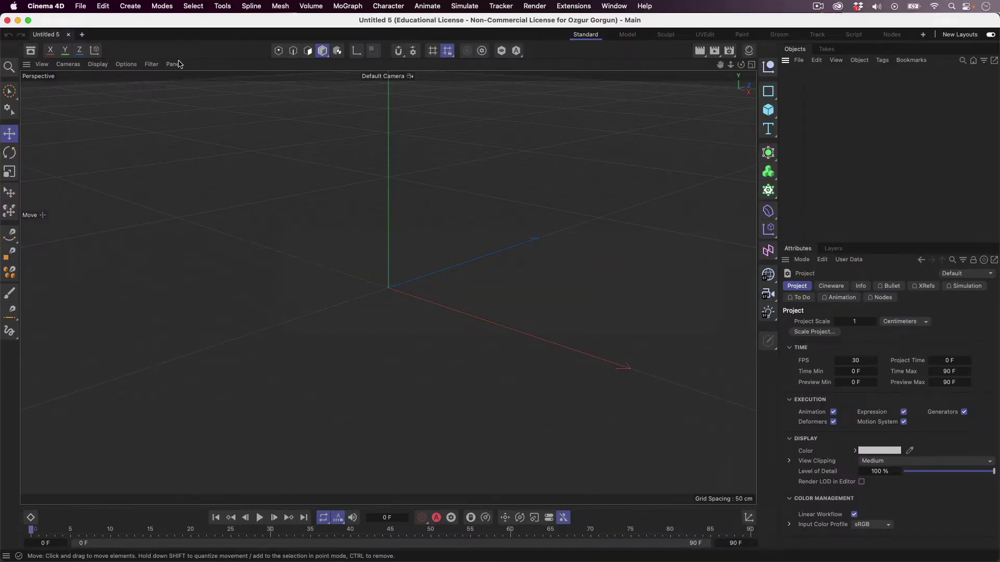
left_click(80, 6)
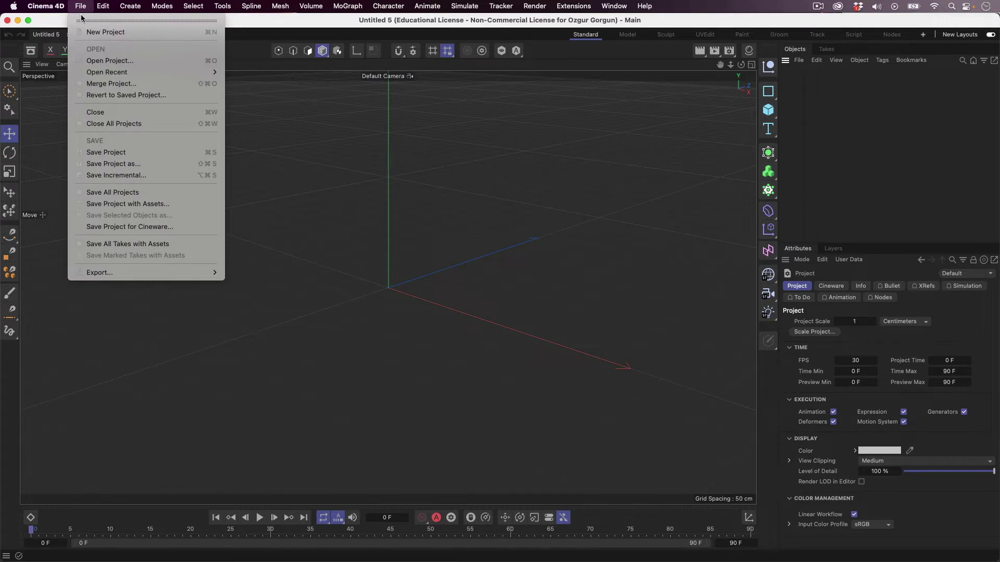
left_click(133, 84)
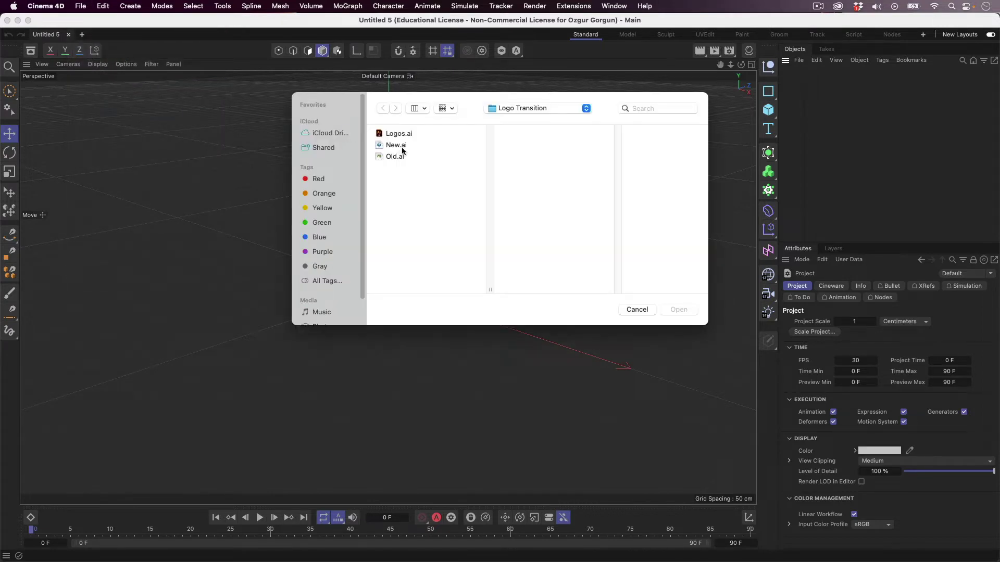
left_click(403, 158)
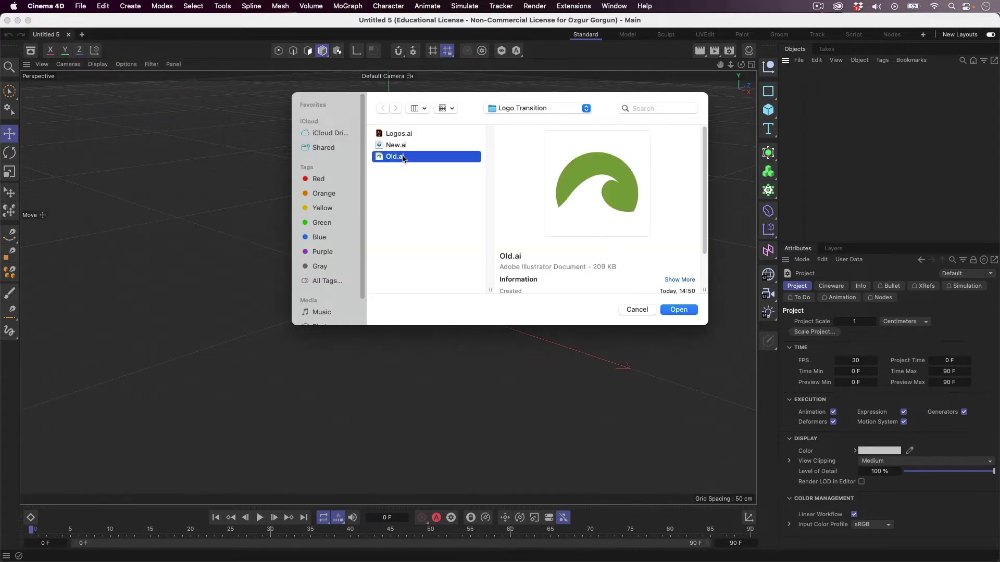
double_click(404, 159)
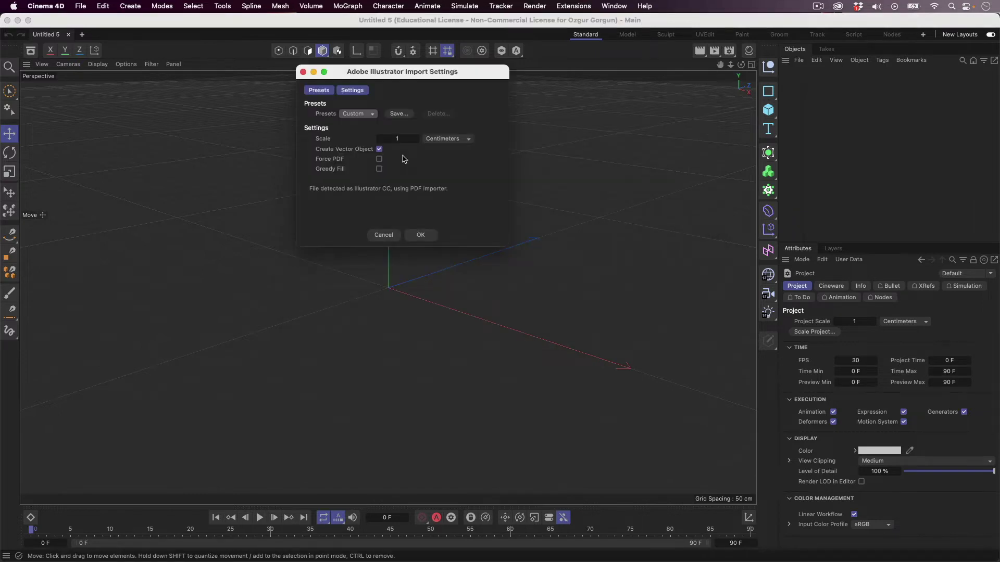
key("Return")
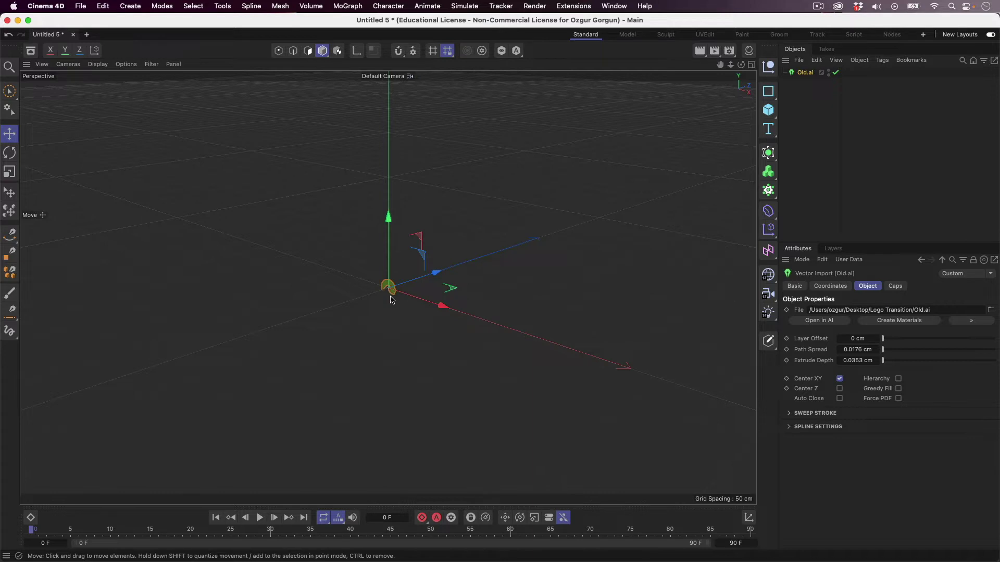
- Merge New.ai into the same project as a vector object, keeping the default import settings
left_click(83, 6)
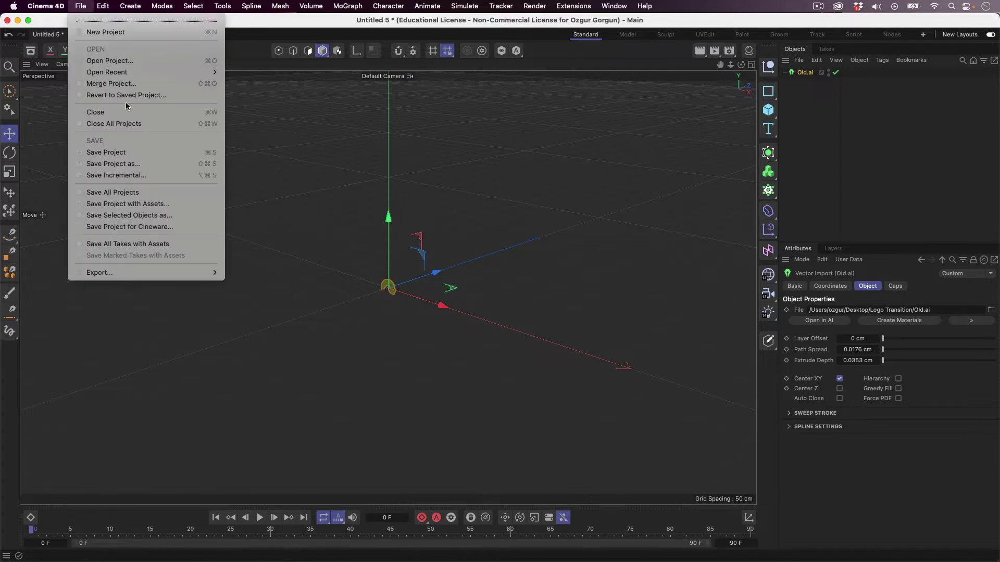
left_click(124, 88)
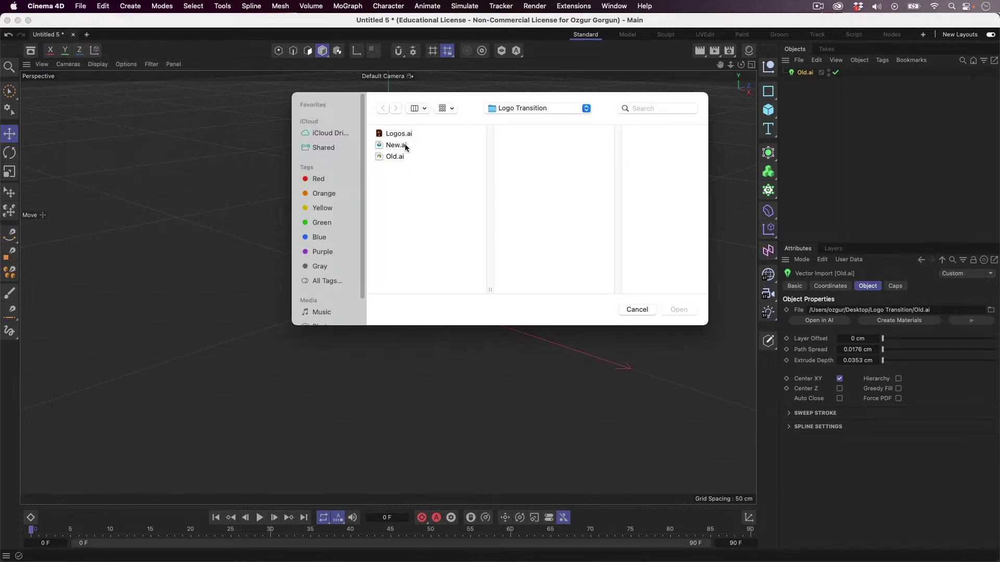
left_click(404, 146)
left_click(682, 309)
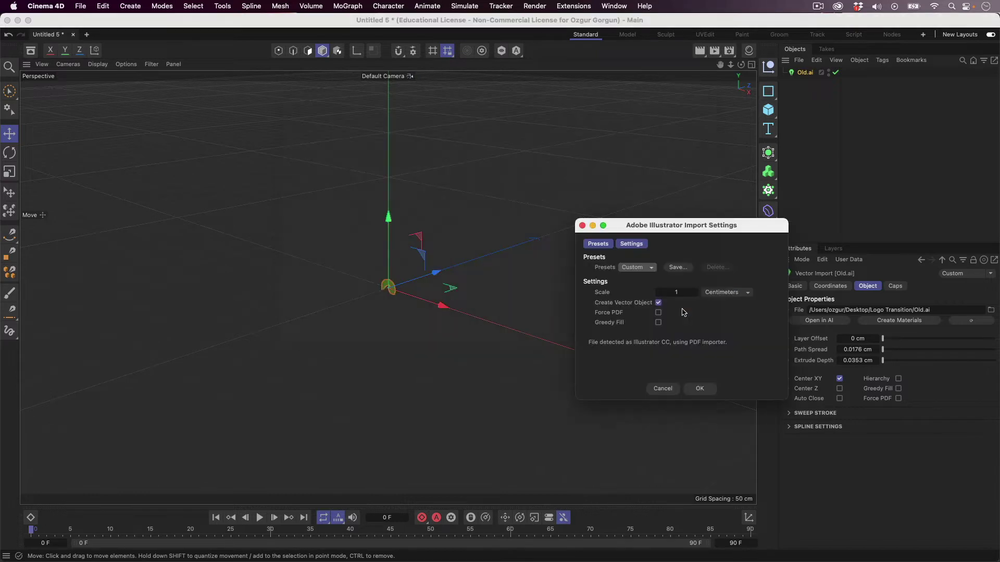
key("Return")
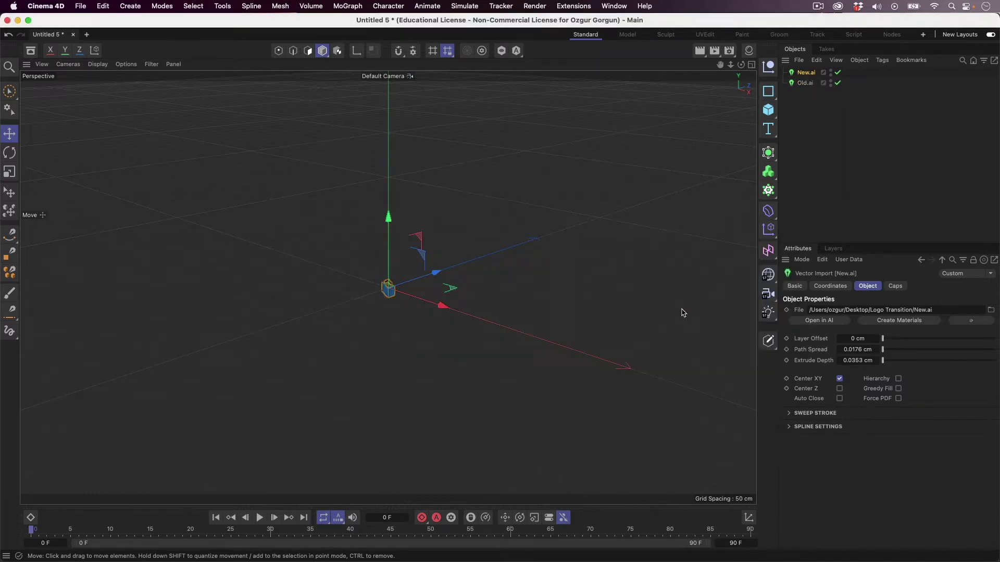
right_click_drag(385, 290, 671, 289, "alt")
left_click_drag(433, 273, 443, 254, "alt")
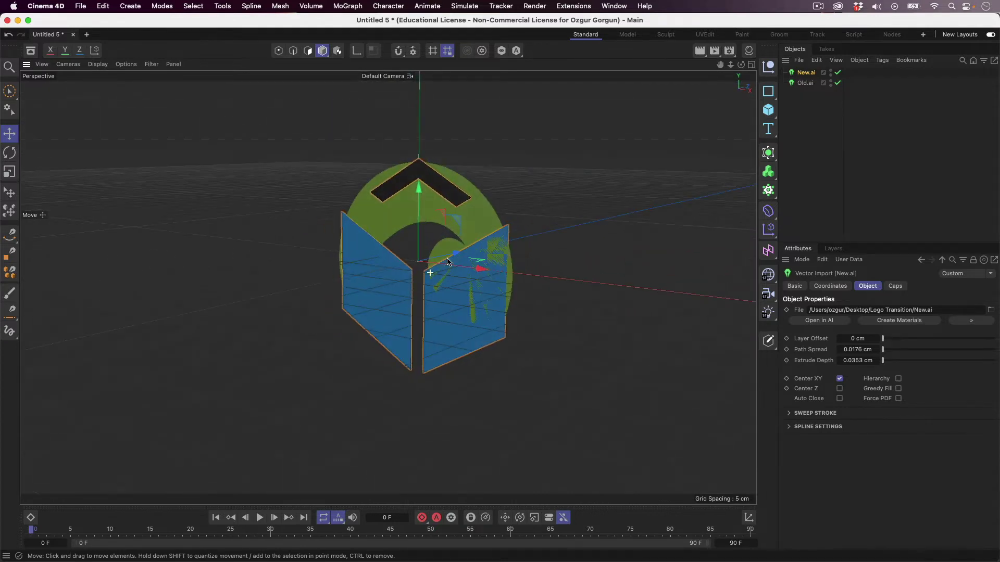
right_click_drag(475, 257, 514, 259, "alt")
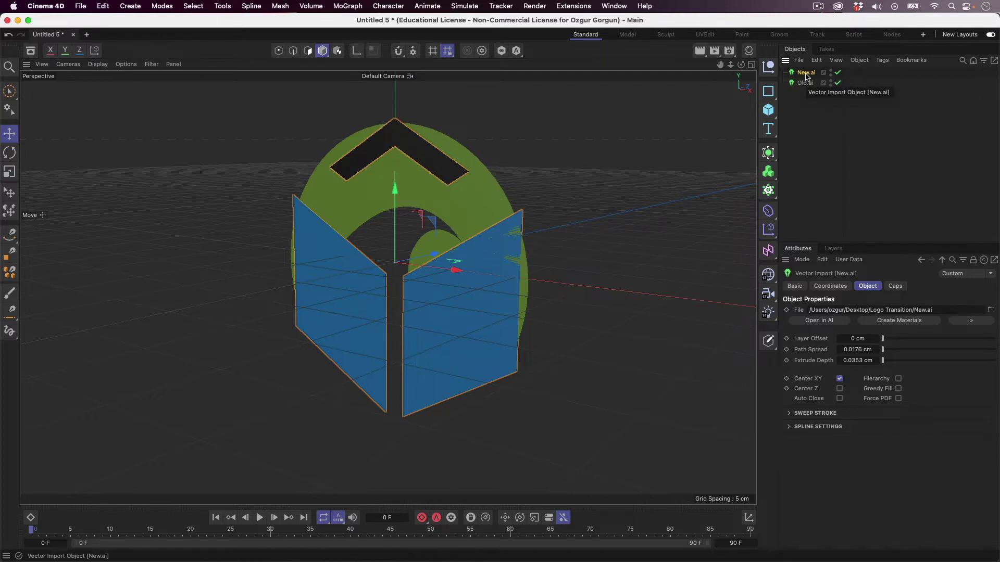
- Disable the New.ai vector object and make the Old.ai vector object editable
left_click(838, 73)
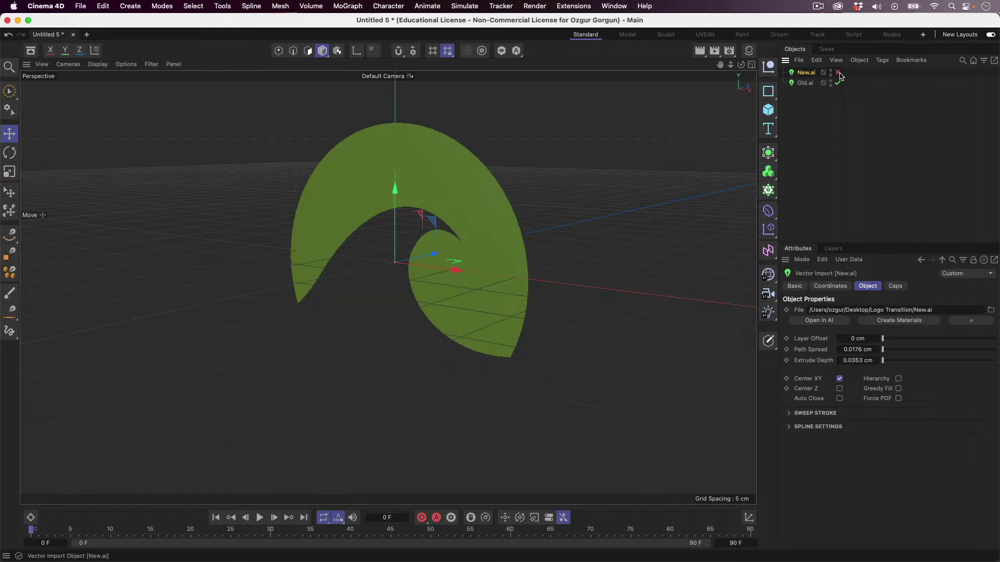
left_click(812, 83)
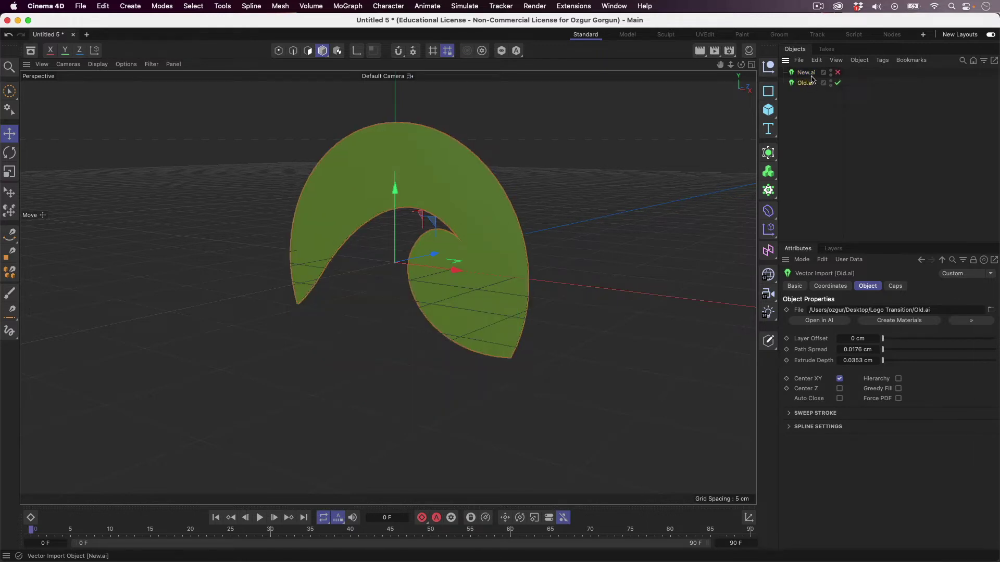
key("c")
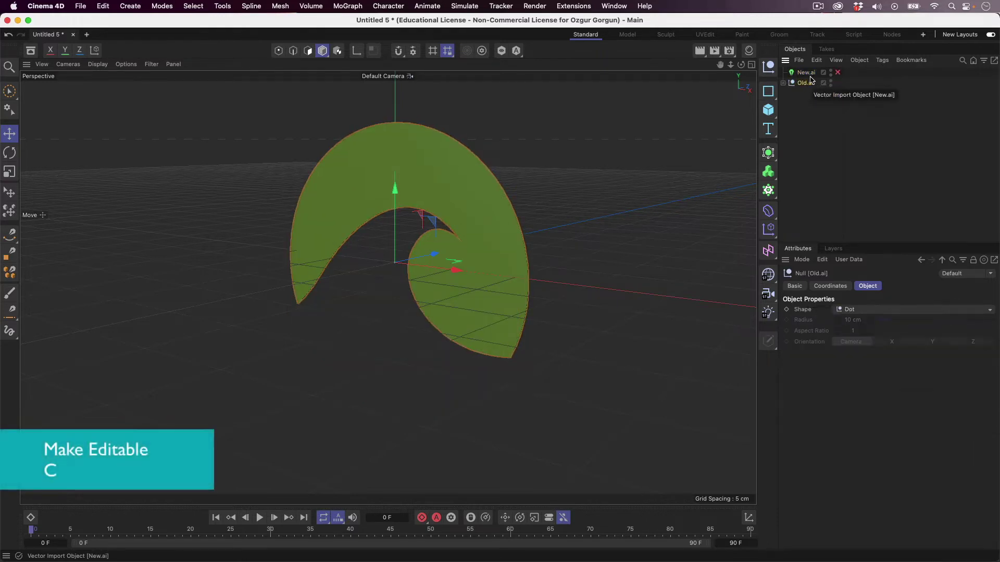
- Move the wave spline out of the Old.ai hierarchy to the root level and delete the leftover Old.ai null
left_click(784, 83)
left_click(790, 94)
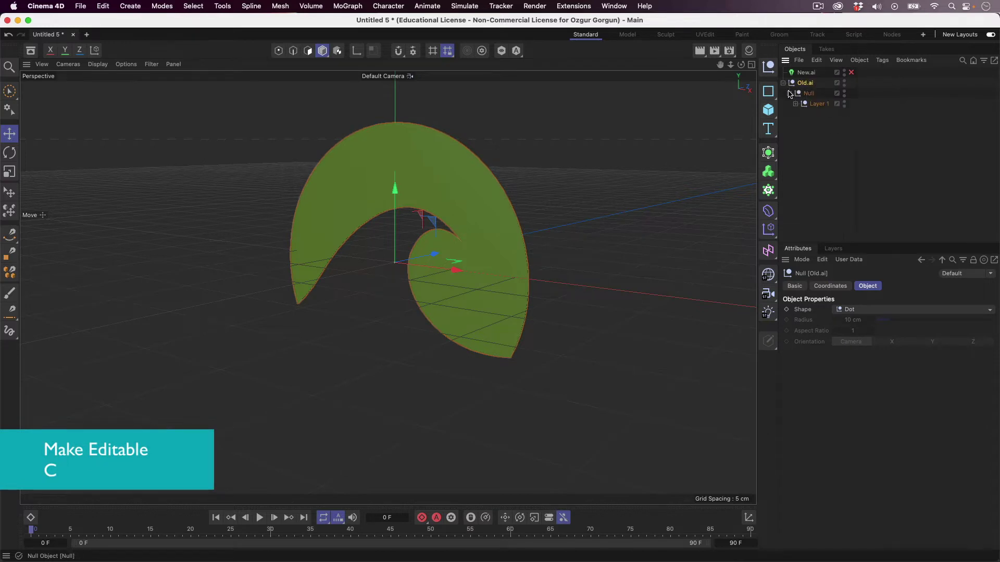
left_click(796, 104)
left_click(802, 114)
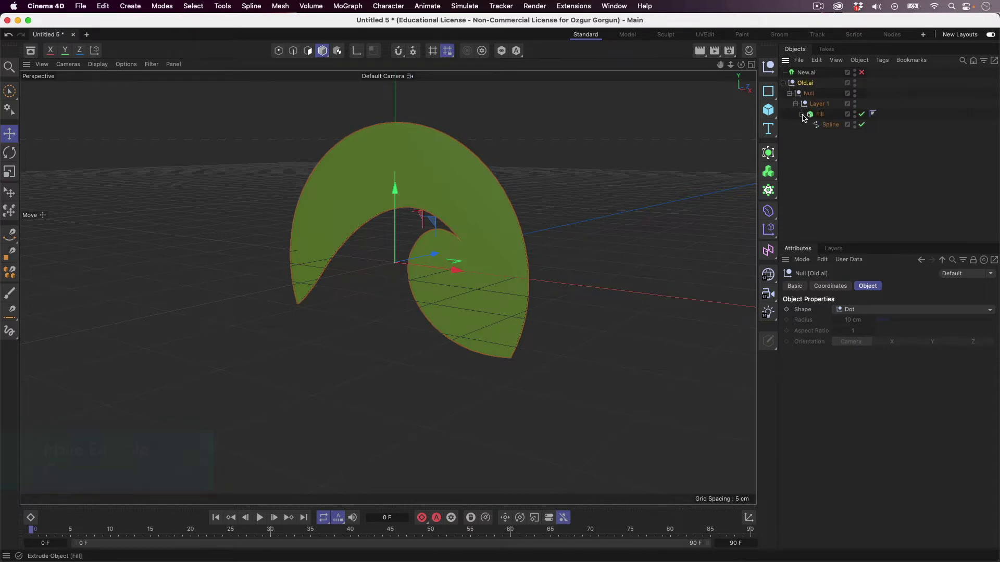
left_click(830, 124)
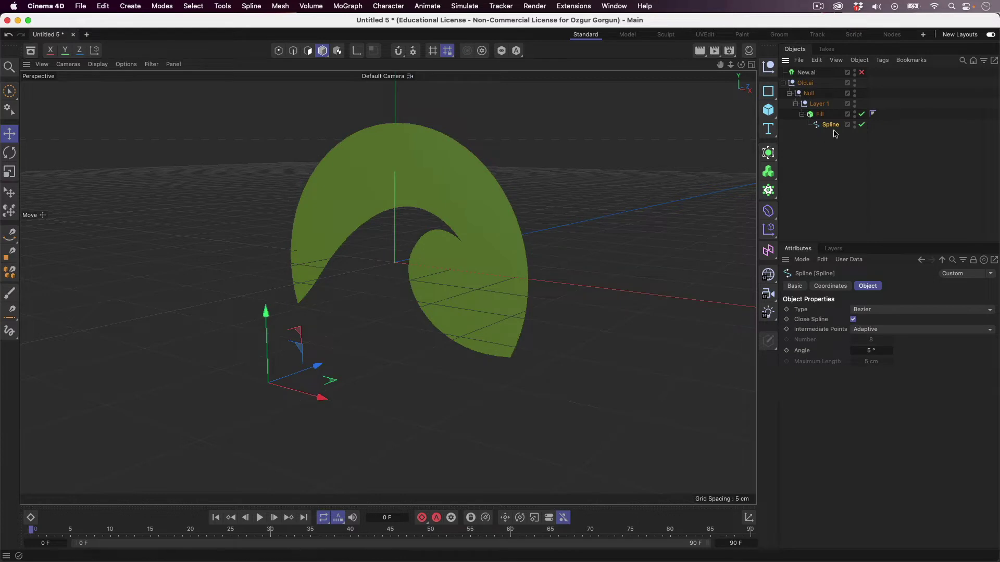
left_click_drag(834, 125, 834, 140)
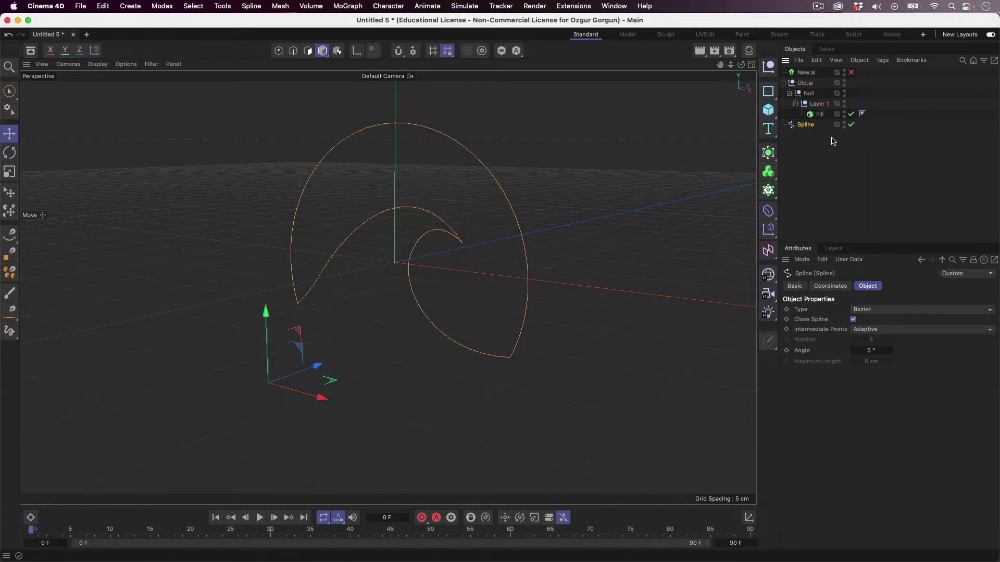
left_click(806, 85)
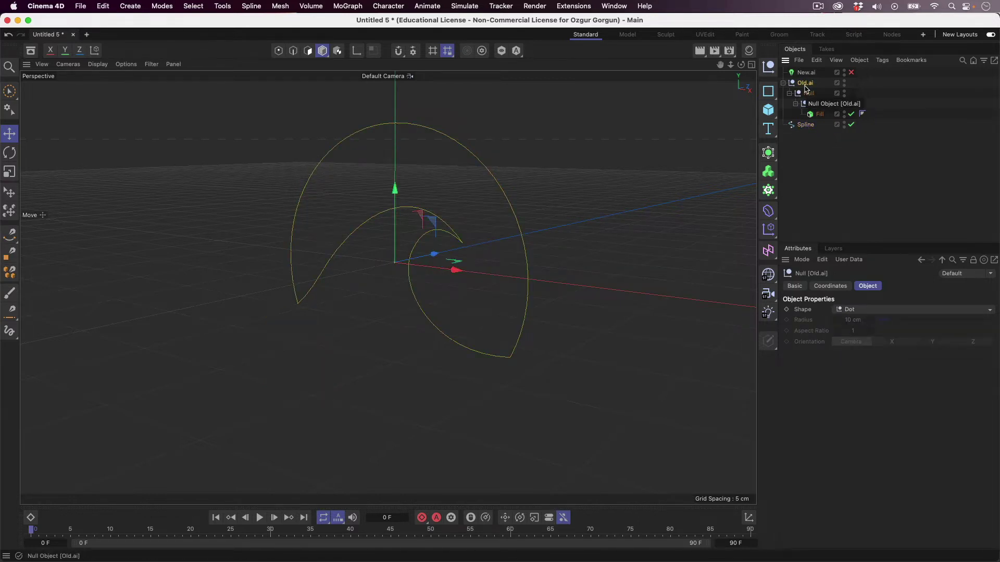
key("Delete")
- Disable the extracted wave spline and rename it Old
left_click(806, 72)
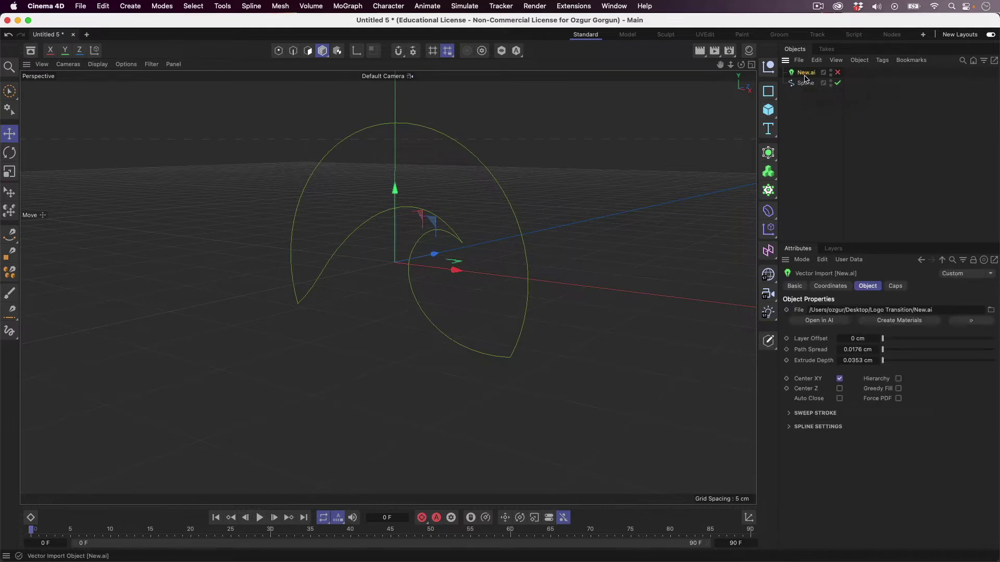
left_click(838, 83)
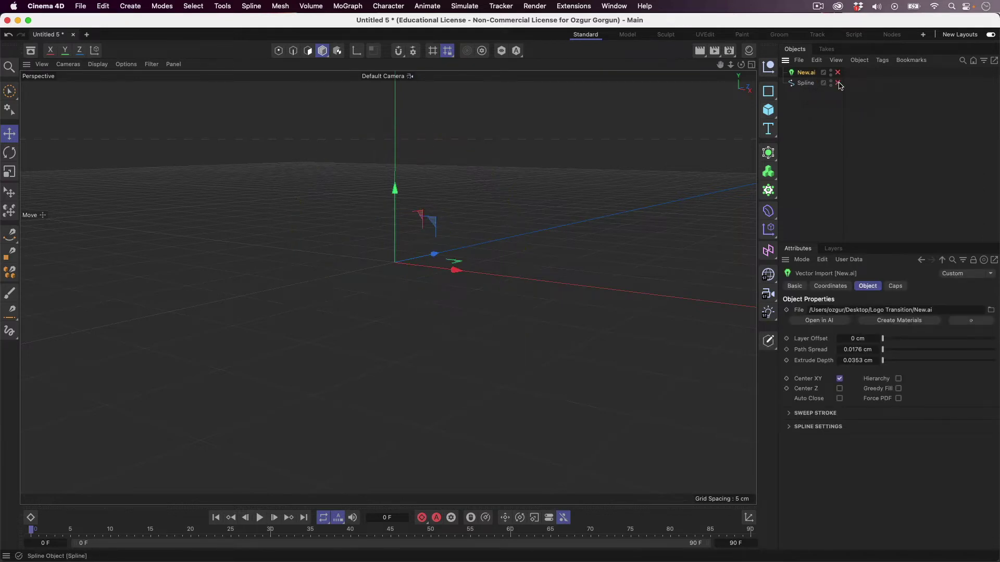
double_click(805, 83)
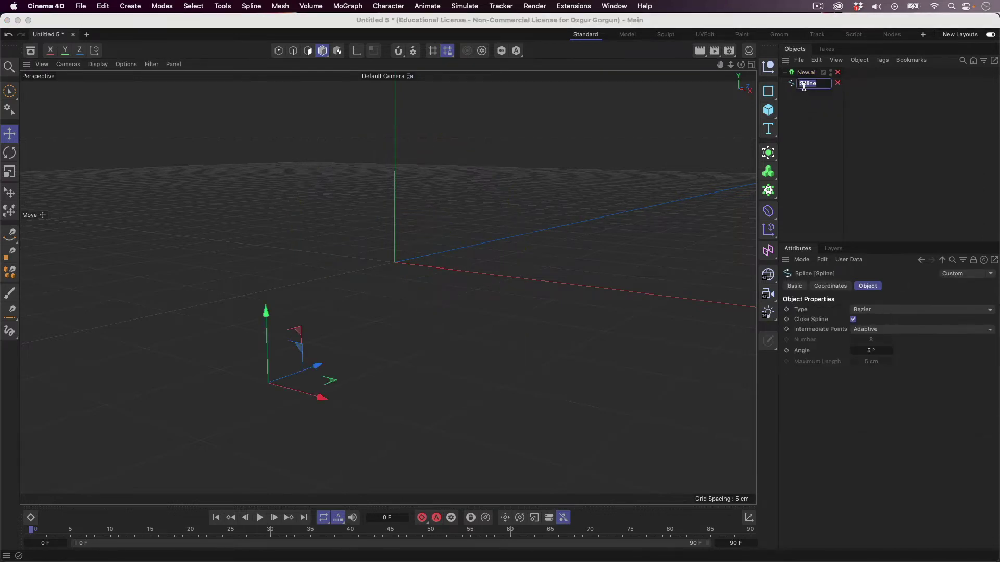
type("Old")
- Enable the New.ai vector object again and make it editable
left_click(822, 74)
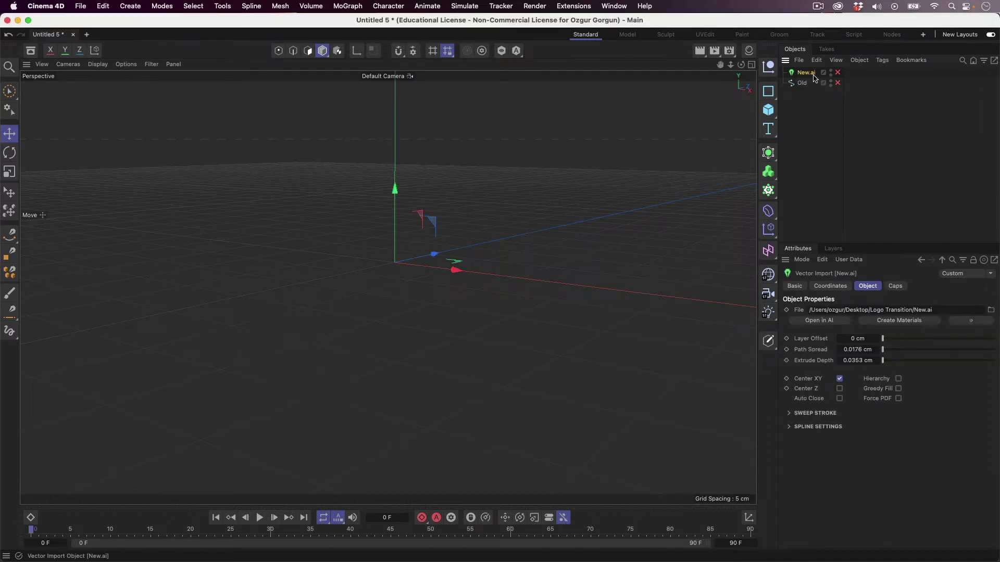
left_click(838, 73)
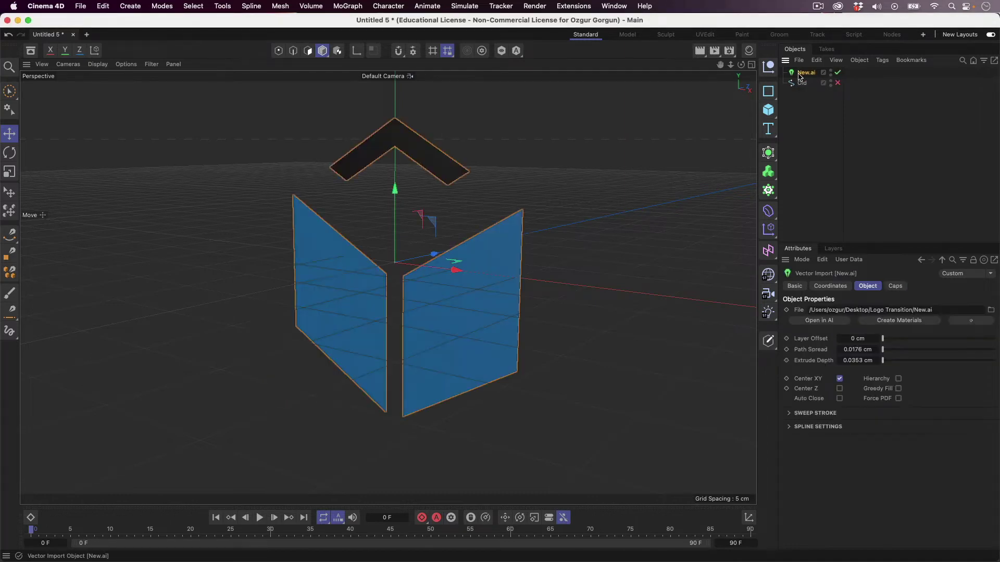
key("c")
- Move the three cube splines out of their Fill extrudes to the root level and delete the leftover New.ai null
left_click(783, 73)
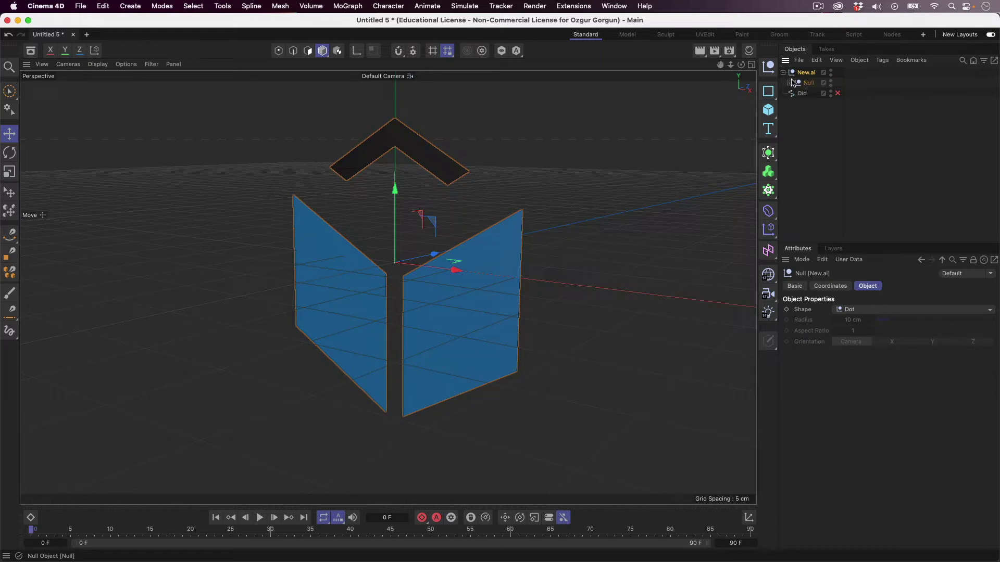
left_click(789, 83)
left_click(795, 93)
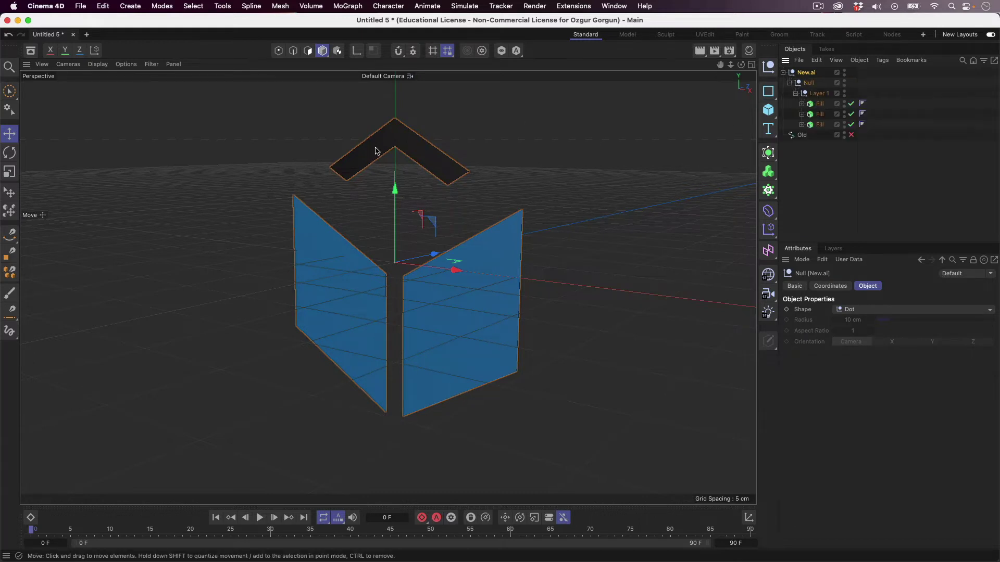
left_click(801, 104)
left_click(801, 125)
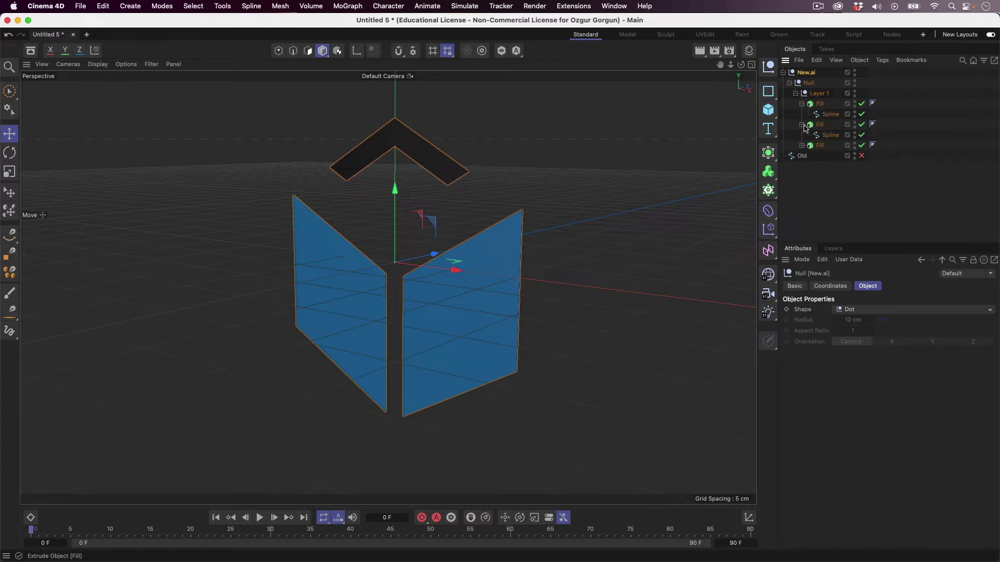
left_click(802, 146)
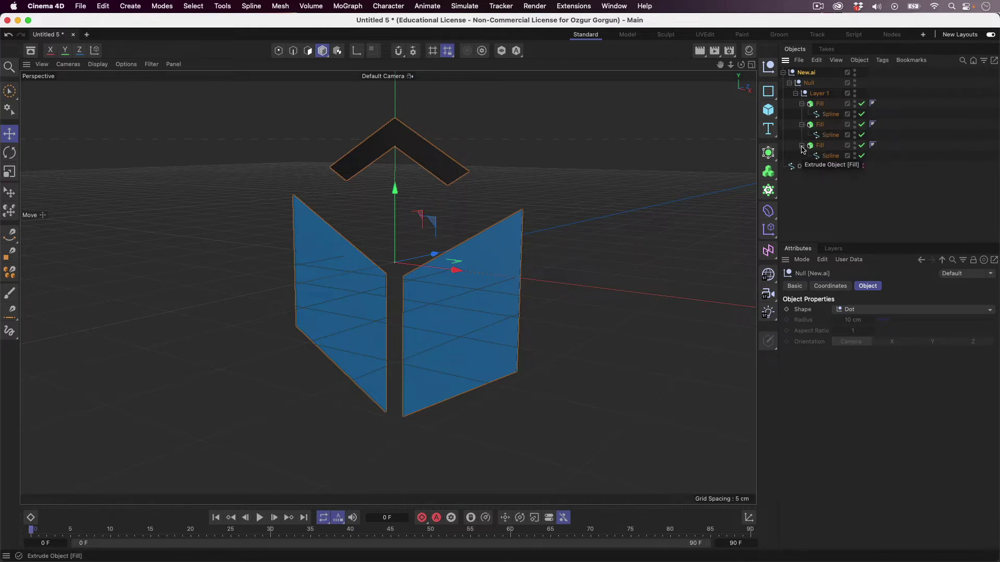
left_click_drag(826, 156, 835, 191)
left_click_drag(819, 134, 837, 198)
left_click_drag(821, 116, 833, 207)
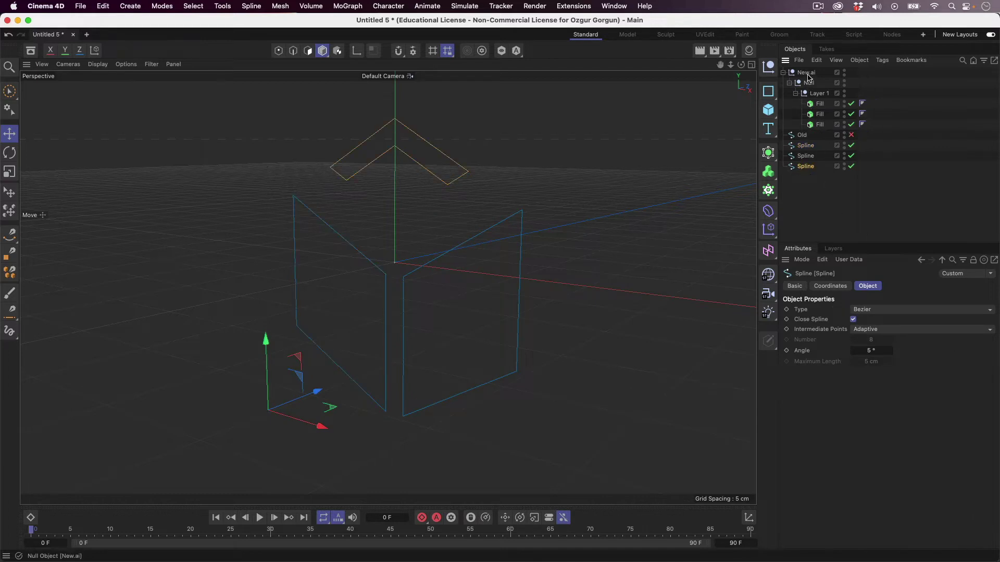
left_click(807, 74)
key("Delete")
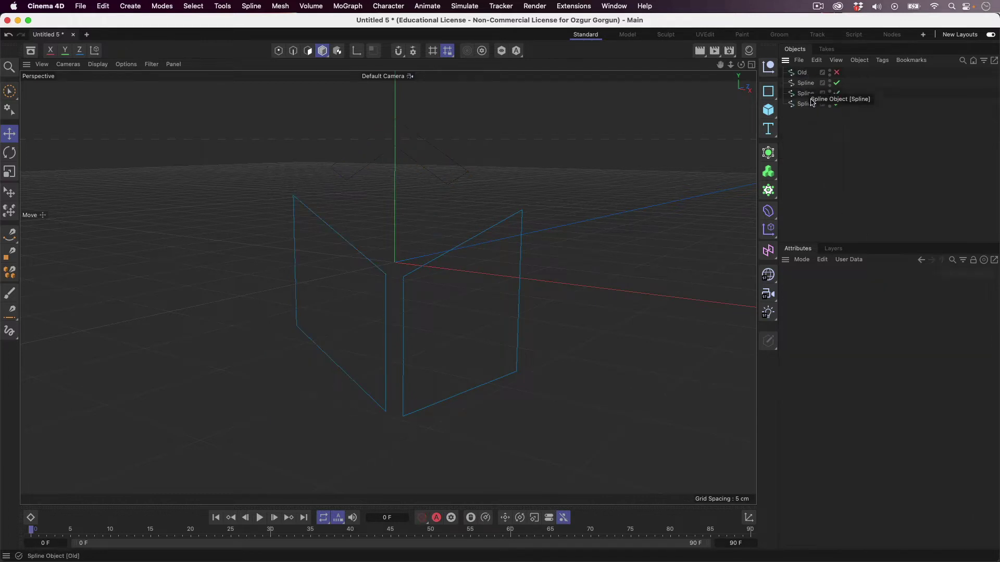
- Merge the three cube splines into one with Connect Objects + Delete and rename the result New
left_click_drag(813, 112, 803, 87)
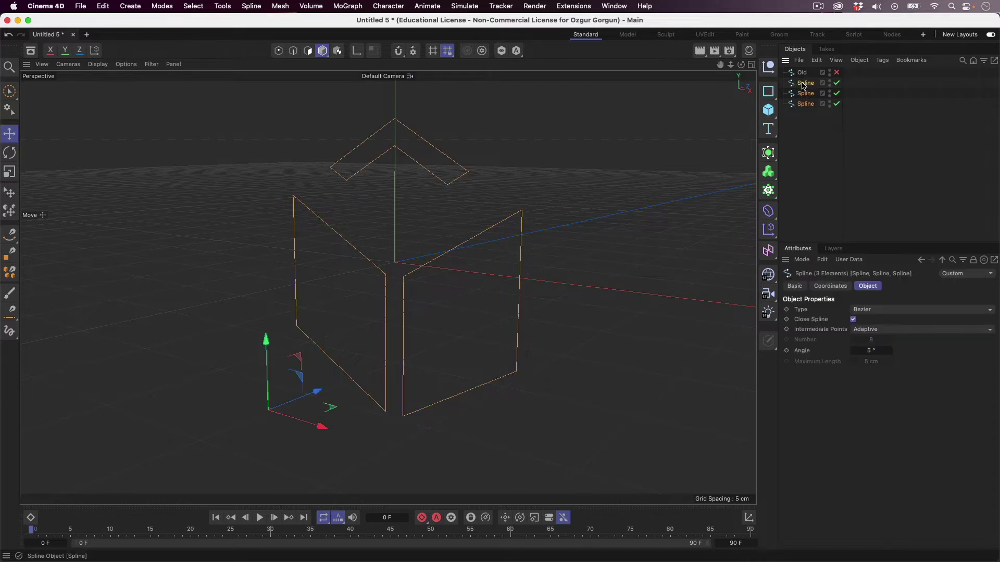
right_click(805, 86)
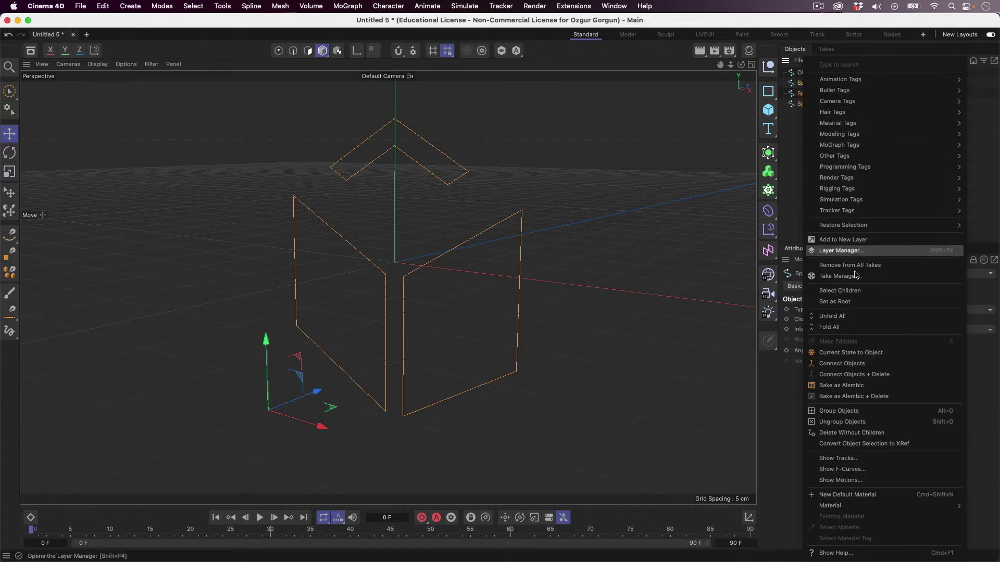
left_click(872, 373)
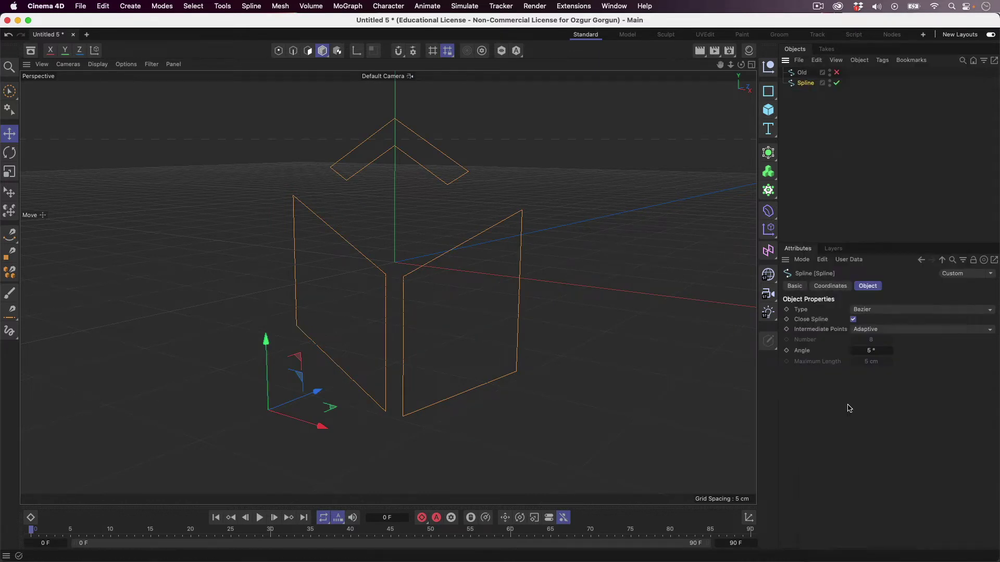
double_click(805, 83)
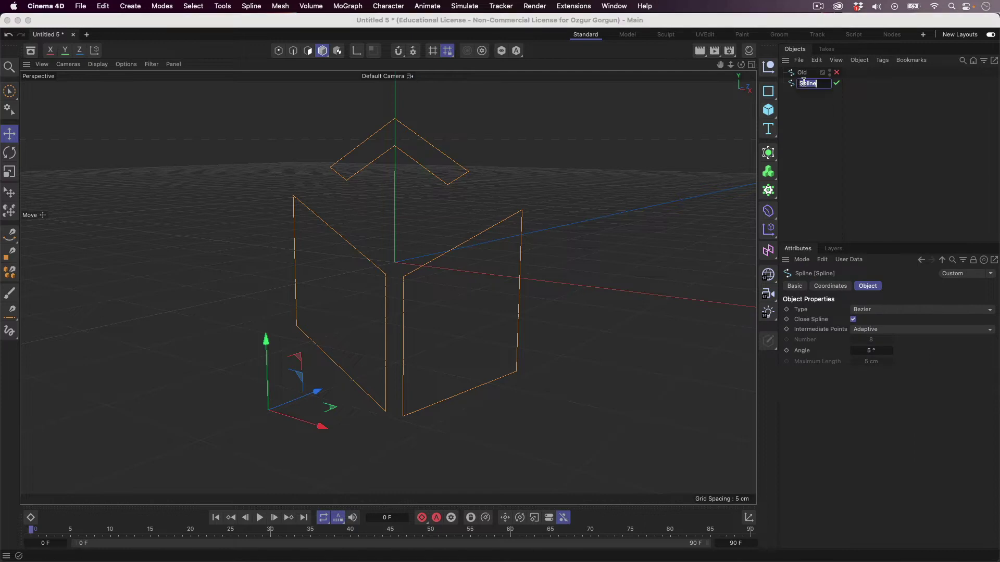
type("New")
left_click(805, 104)
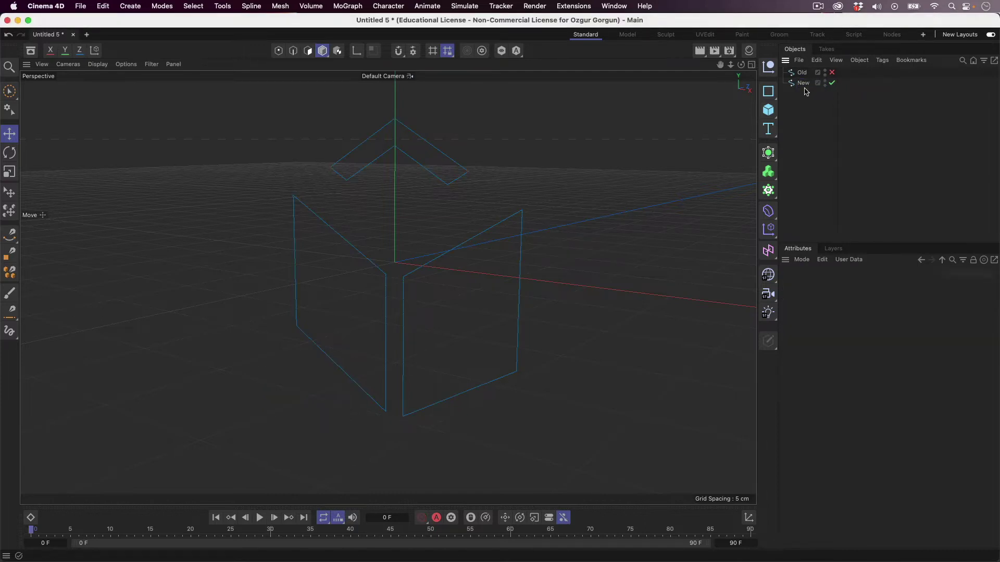
- Enable the Old spline again and center the axes of both the Old and New splines to their geometry
left_click(832, 73)
left_click(803, 82)
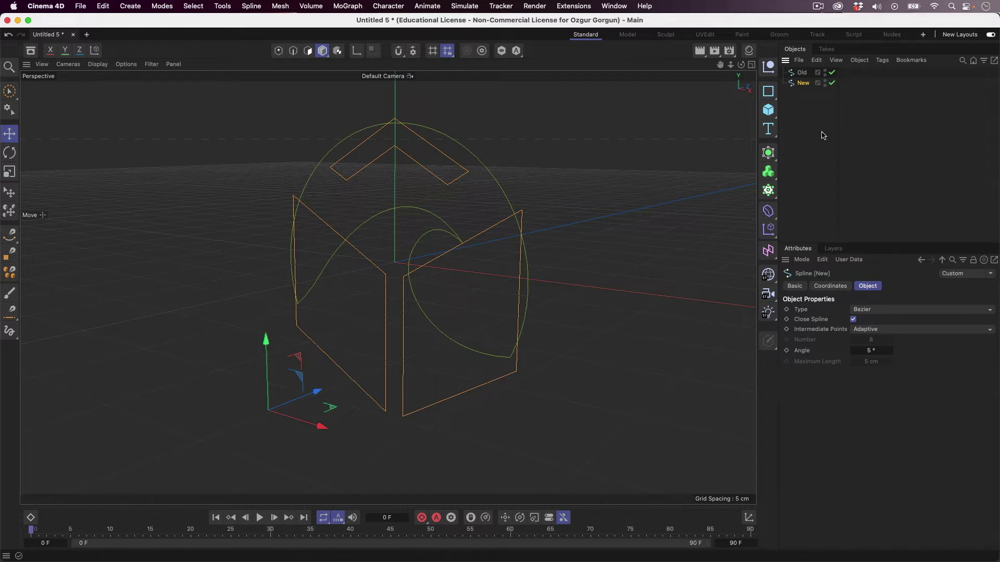
left_click_drag(819, 130, 800, 67)
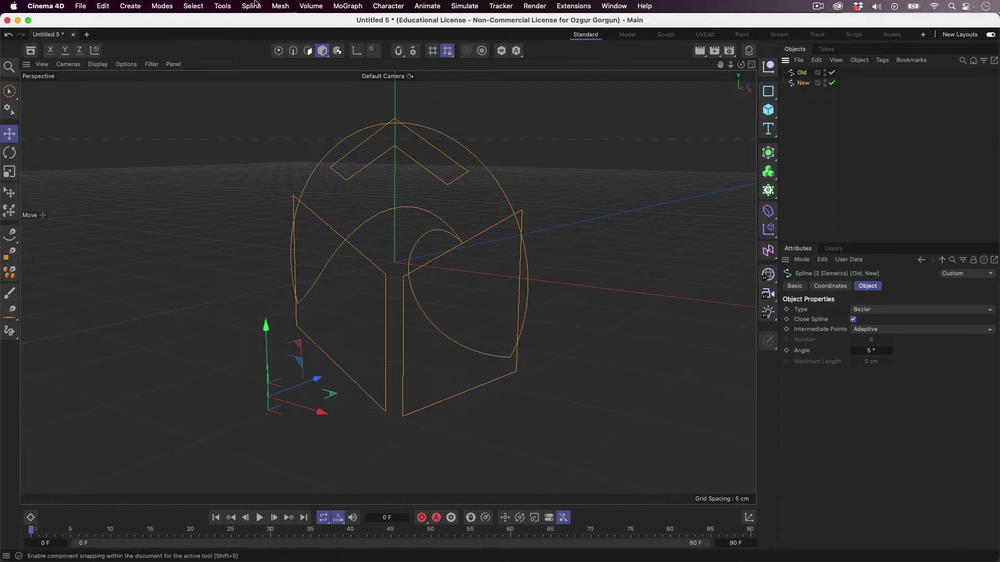
left_click(225, 6)
mouse_move(304, 200)
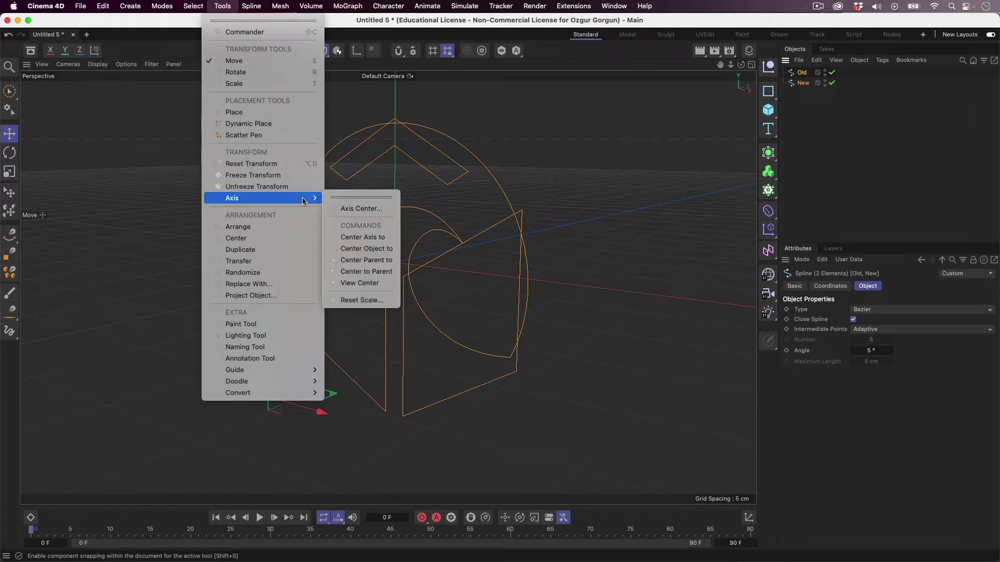
left_click(363, 237)
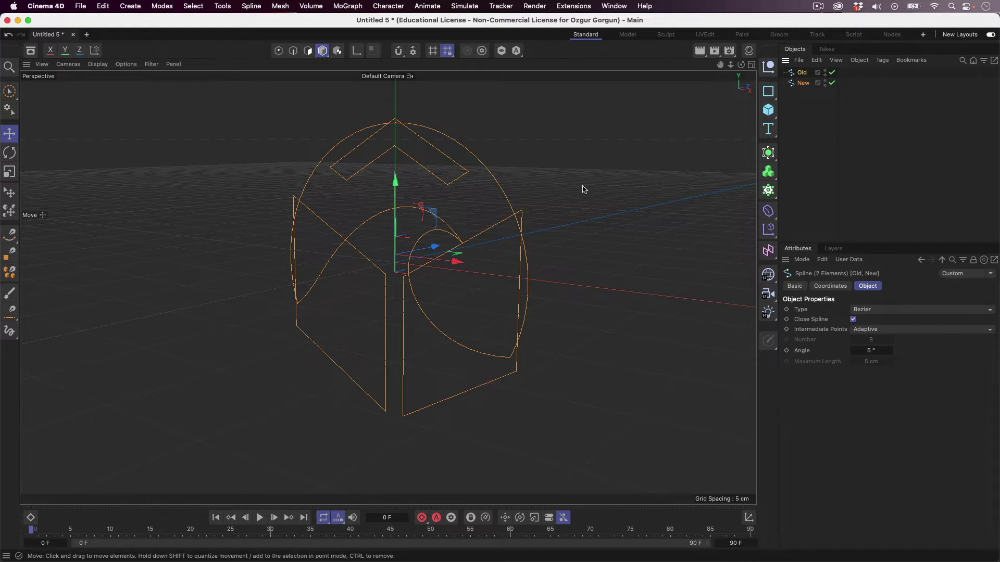
- Reset the X, Y and Z positions of both the Old and New splines to 0 cm
left_click(846, 288)
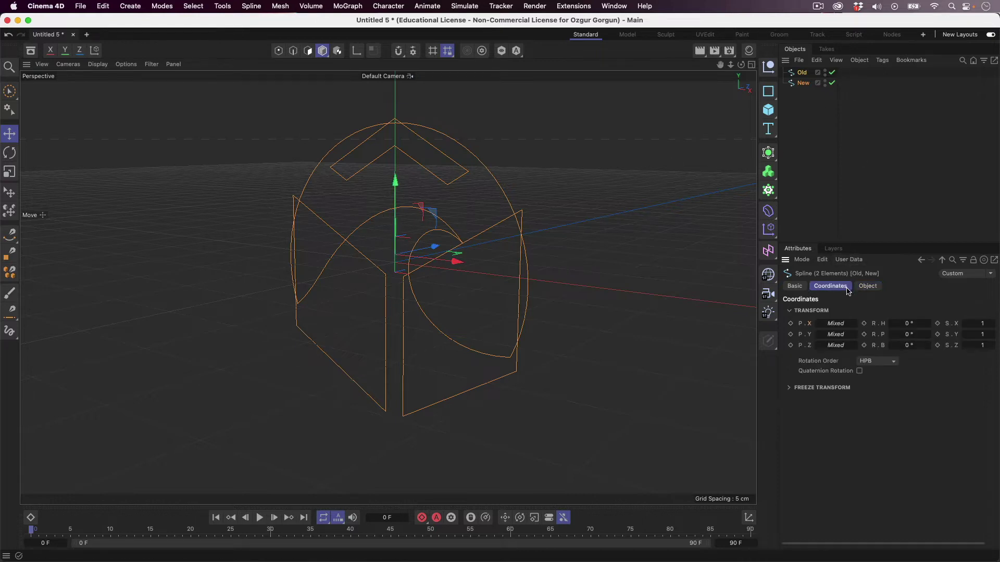
right_click(854, 324)
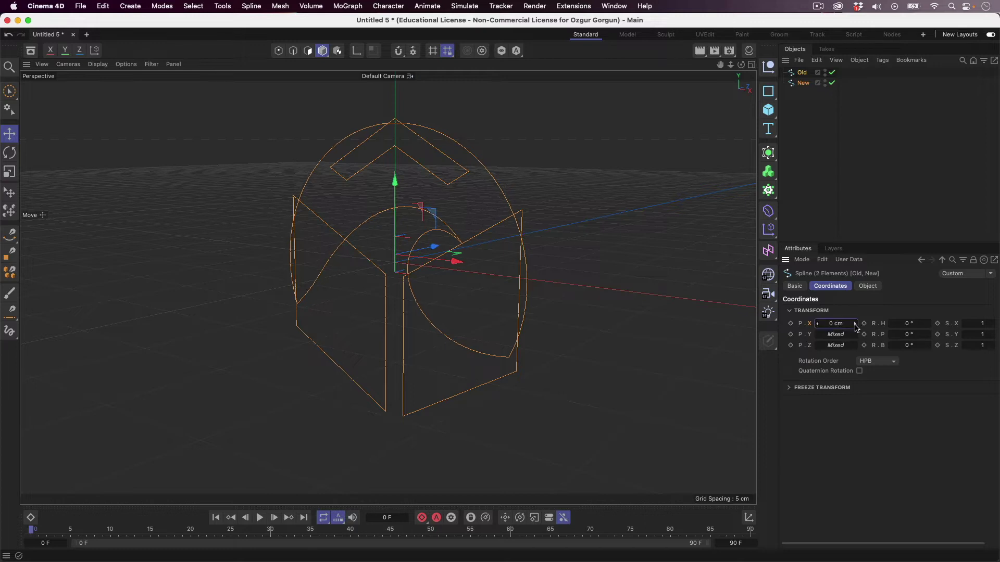
right_click(856, 334)
right_click(857, 345)
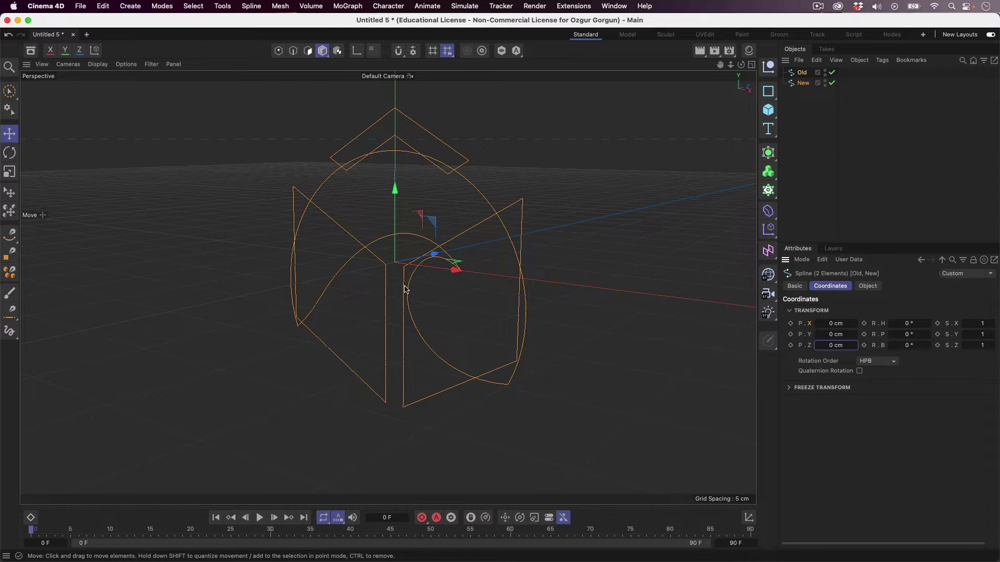
left_click(801, 73)
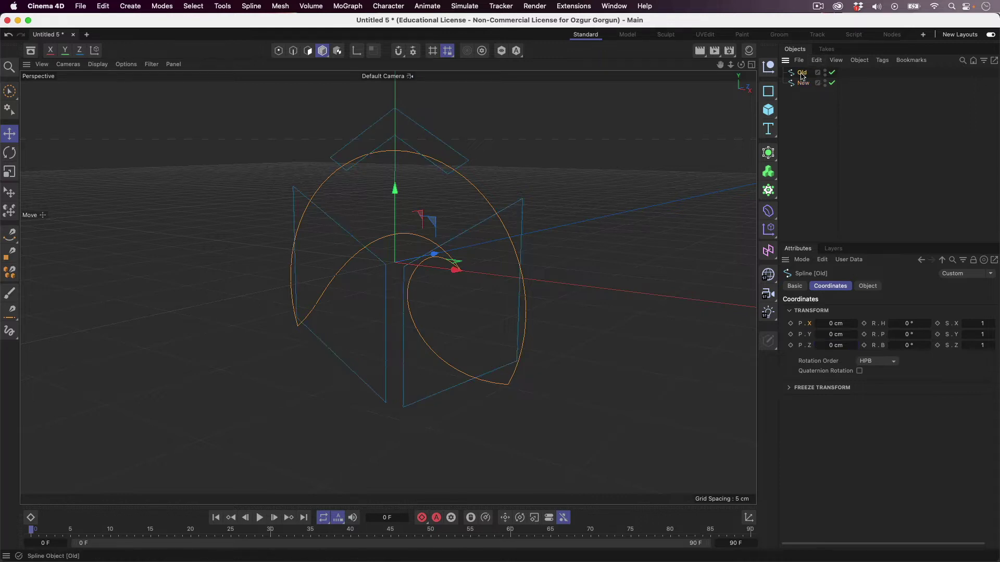
left_click(804, 83)
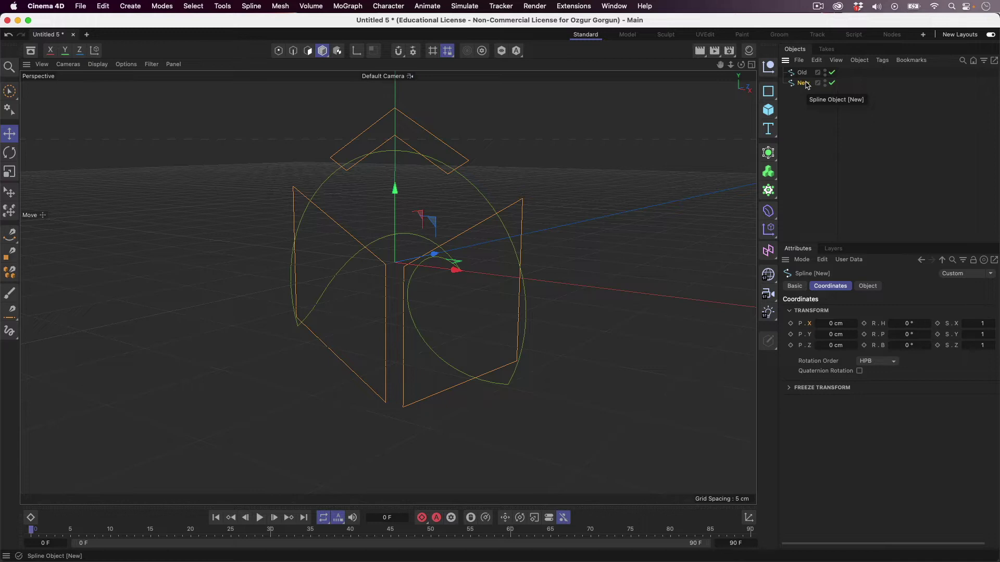
- Add a Plane primitive to the scene
left_click(768, 109)
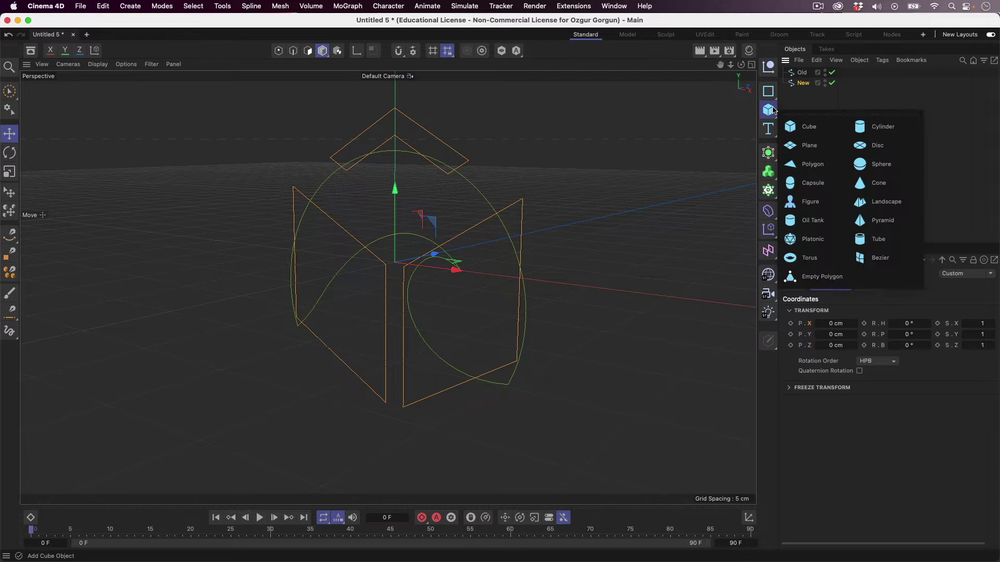
left_click(811, 145)
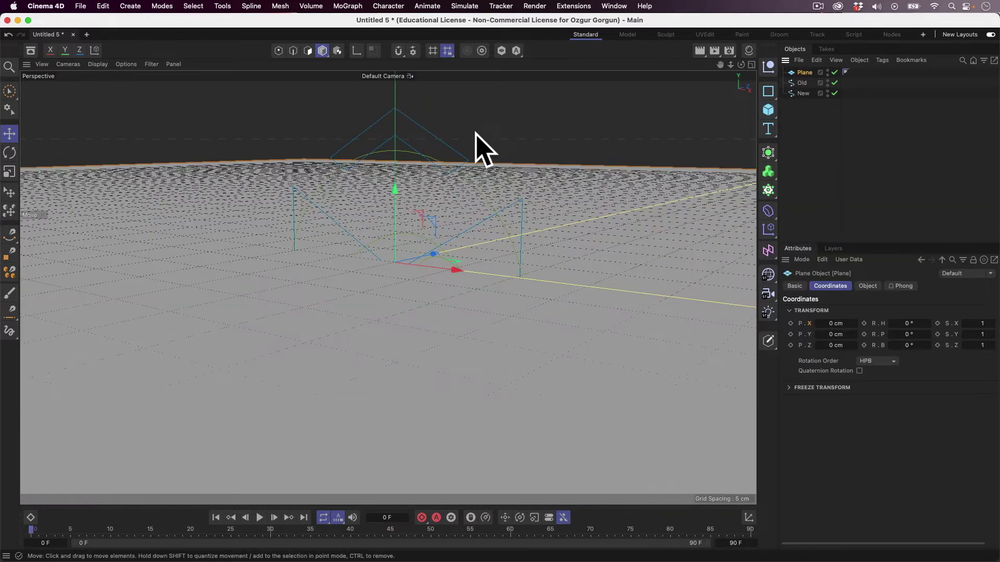
- Set the Plane's orientation to +Z so it stands upright behind the logo splines
left_click(865, 286)
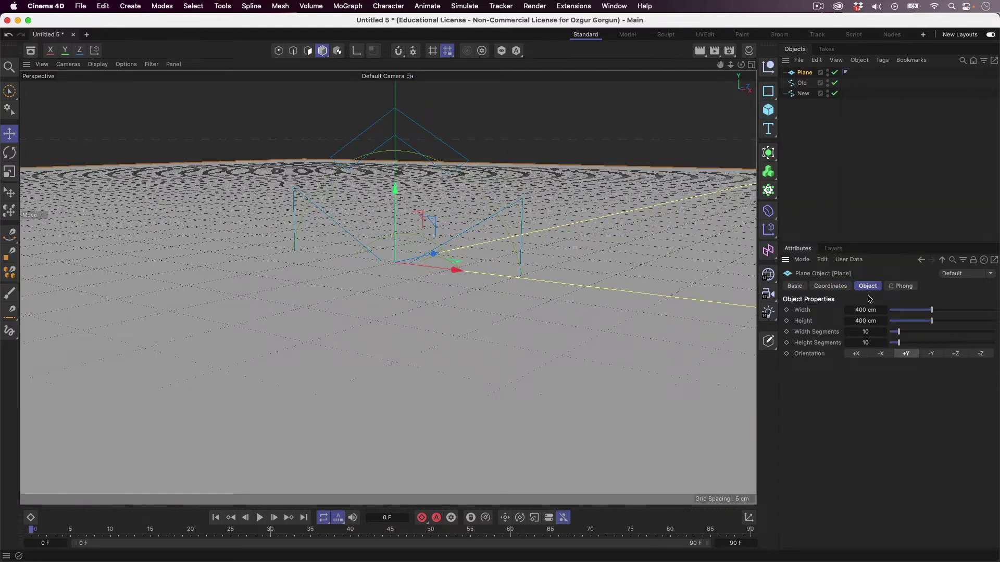
left_click(955, 354)
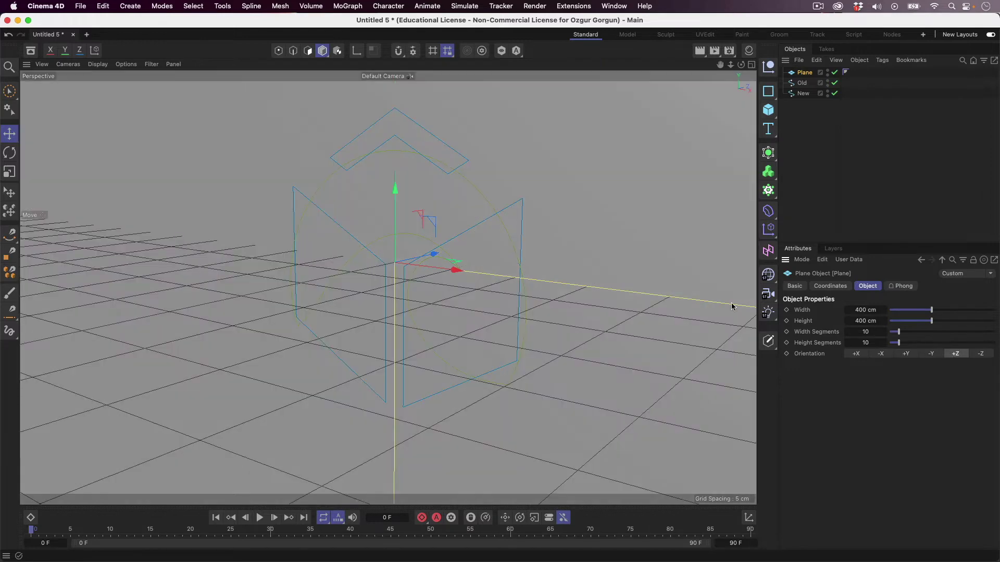
right_click_drag(591, 214, 260, 255, "alt")
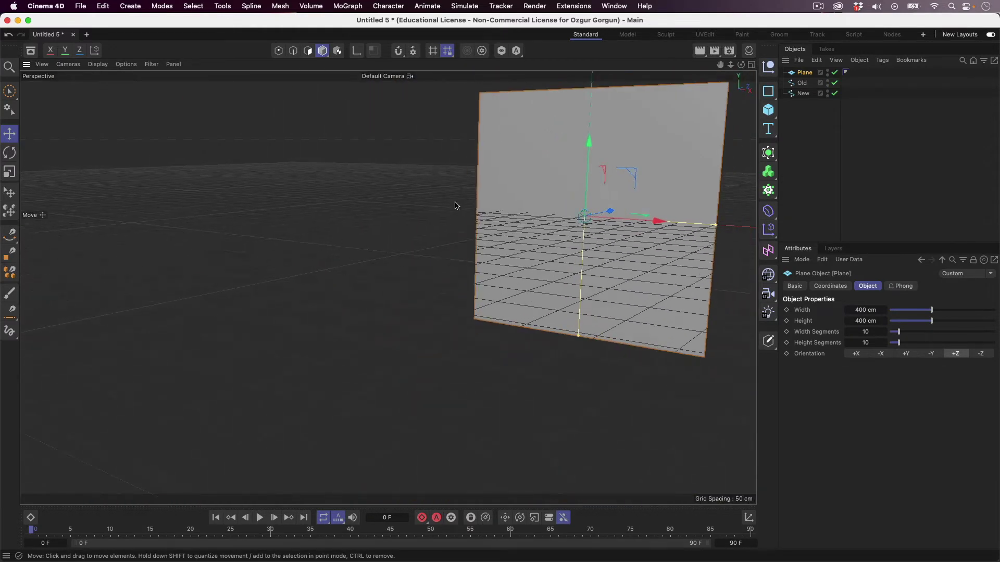
middle_click_drag(583, 176, 452, 227, "alt")
left_click_drag(478, 241, 474, 245, "alt")
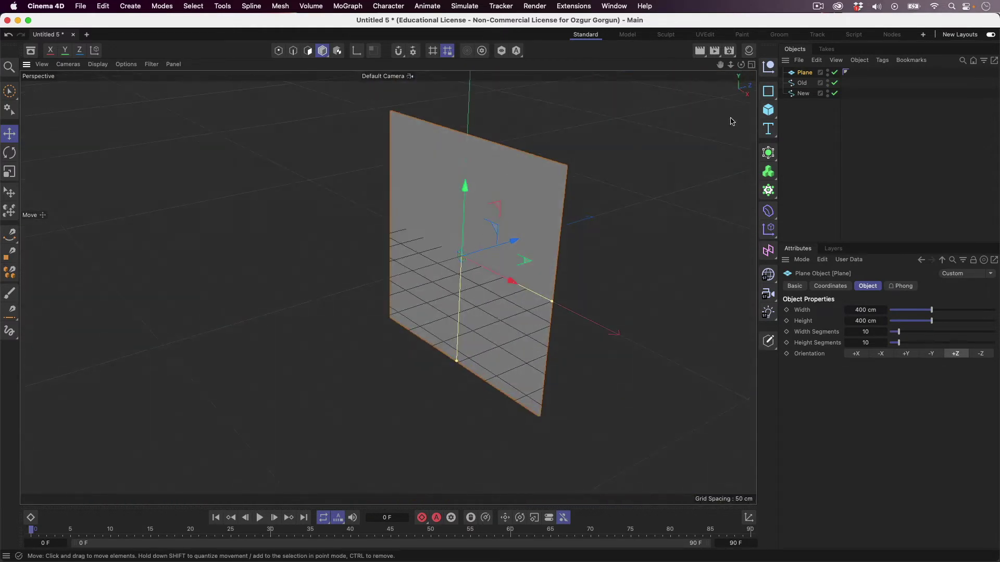
- Scale the Old and New splines up together until they fill most of the Plane
left_click_drag(814, 110, 798, 80)
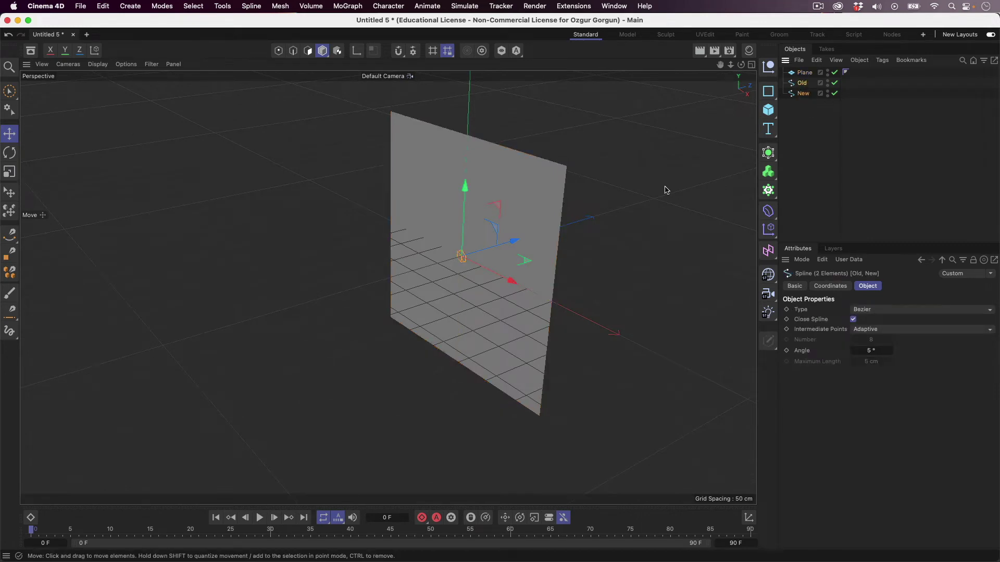
key("t")
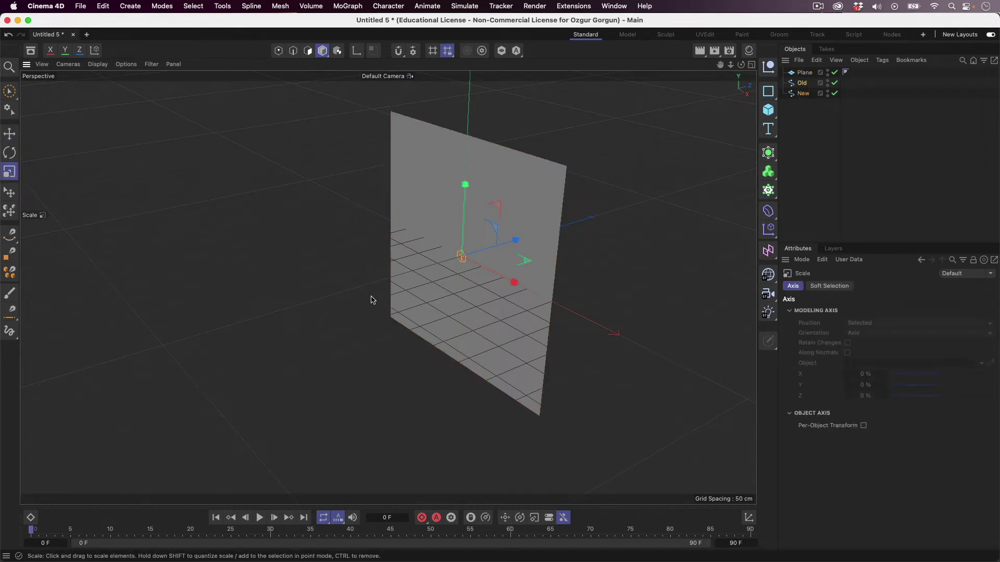
left_click_drag(330, 286, 734, 228)
left_click_drag(270, 291, 692, 257)
left_click_drag(426, 287, 854, 265)
left_click_drag(284, 283, 335, 292)
- Display the scene with Gouraud Shading (Lines) and set the Plane's width and height segments to 100 each
left_click(807, 74)
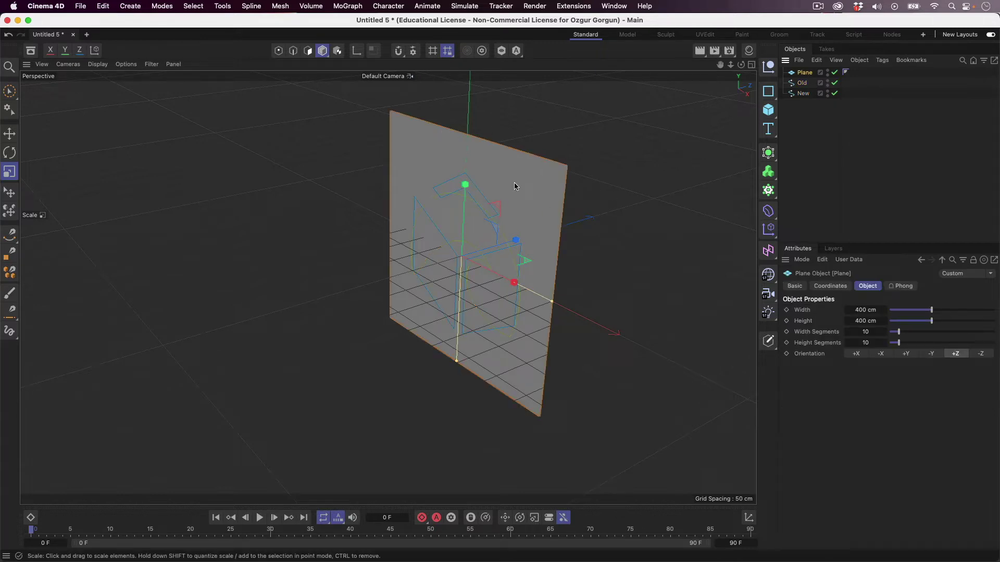
key("n")
key("b")
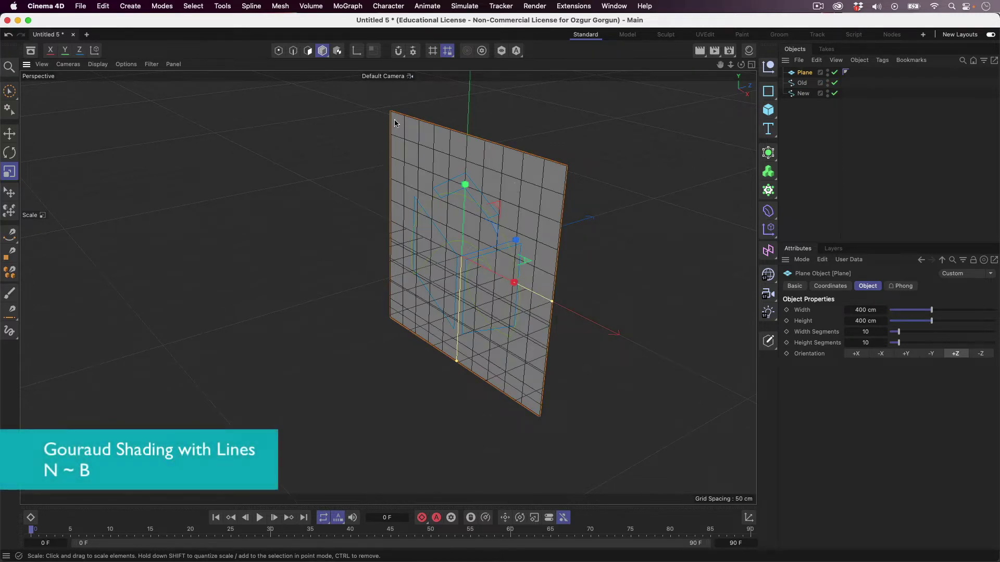
left_click(854, 331)
type("100")
key("Tab")
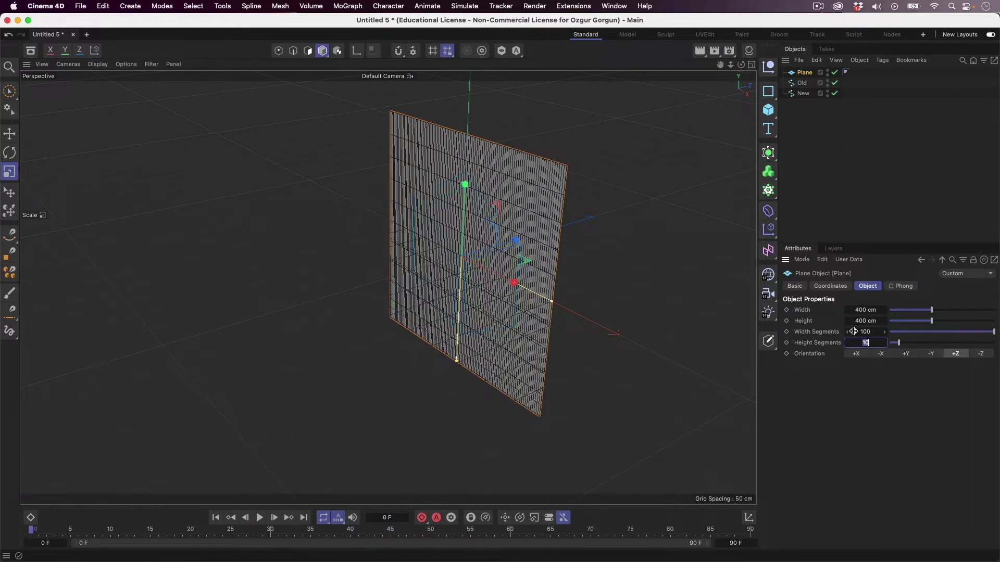
key("Return")
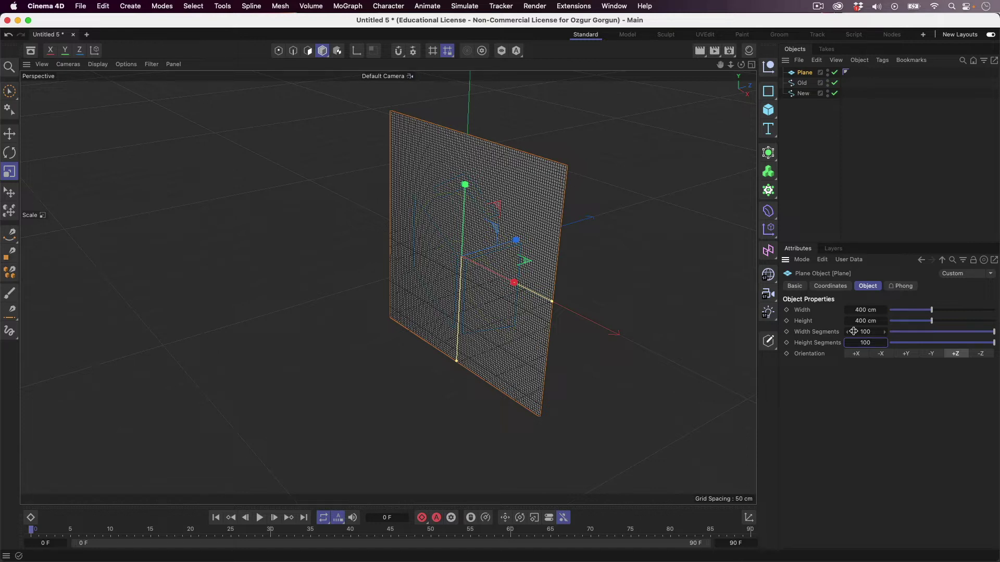
- Make the Plane editable and switch to Points mode
key("c")
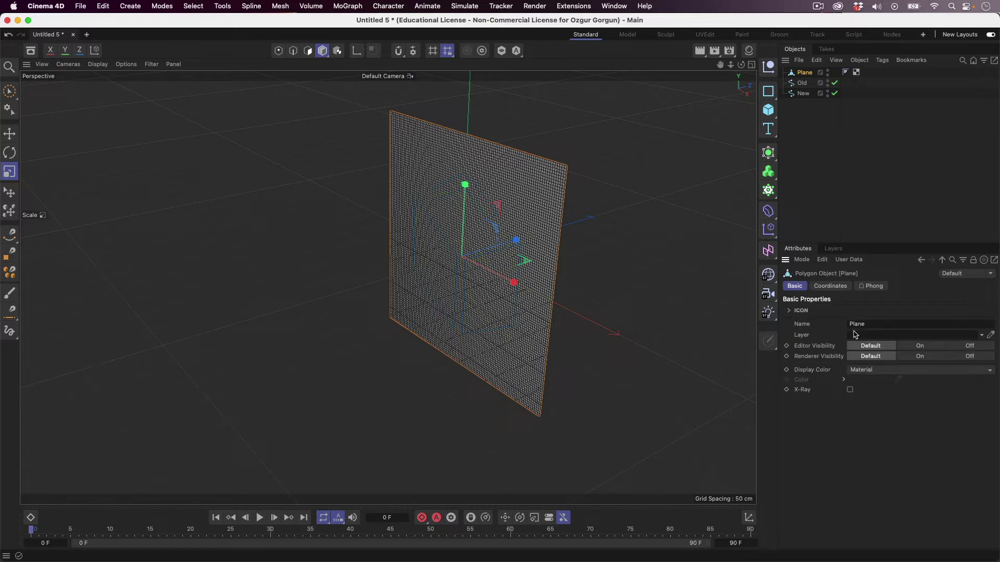
left_click(279, 50)
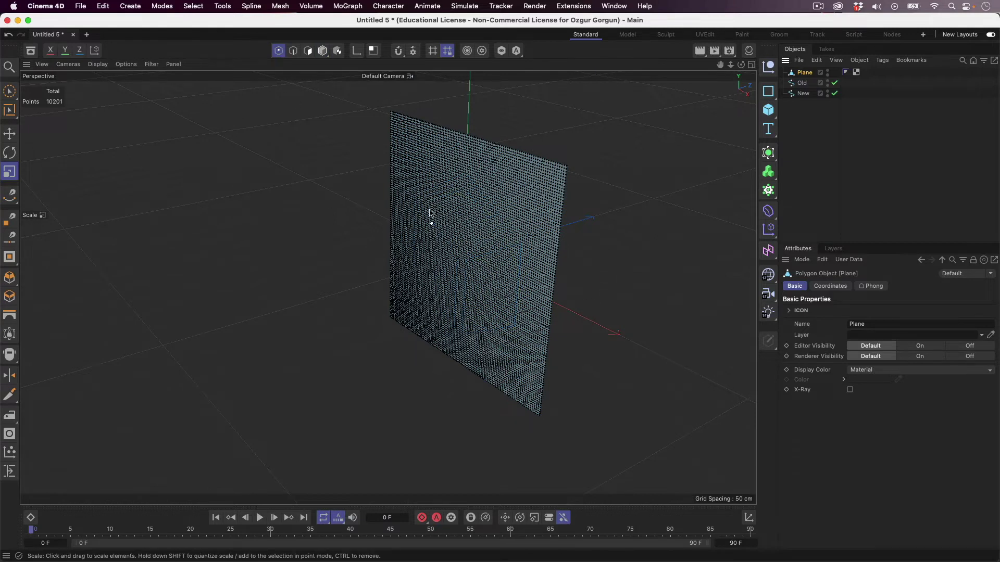
- Try a vertex weight of 0% on the Plane's points, and undo it
left_click(193, 7)
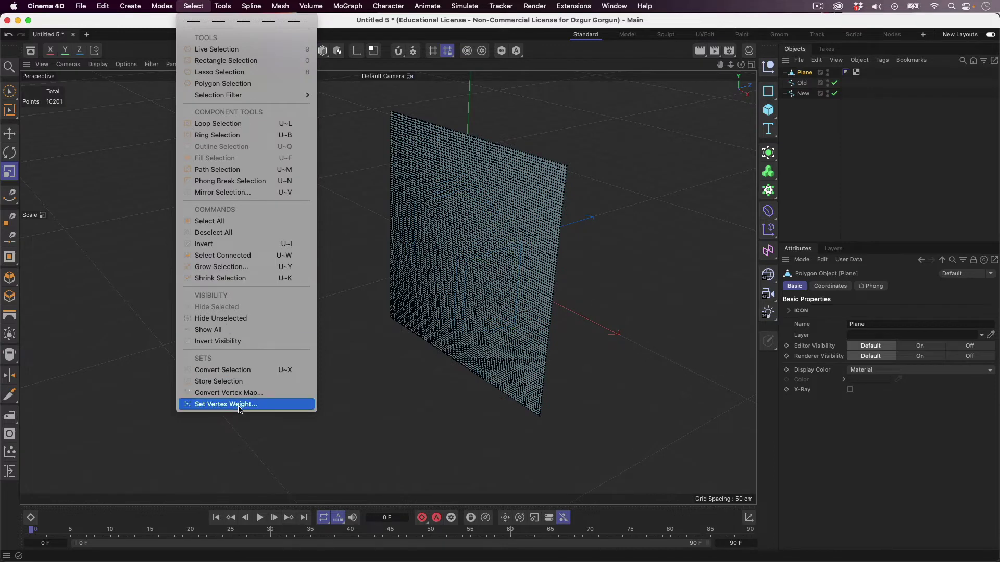
left_click(239, 407)
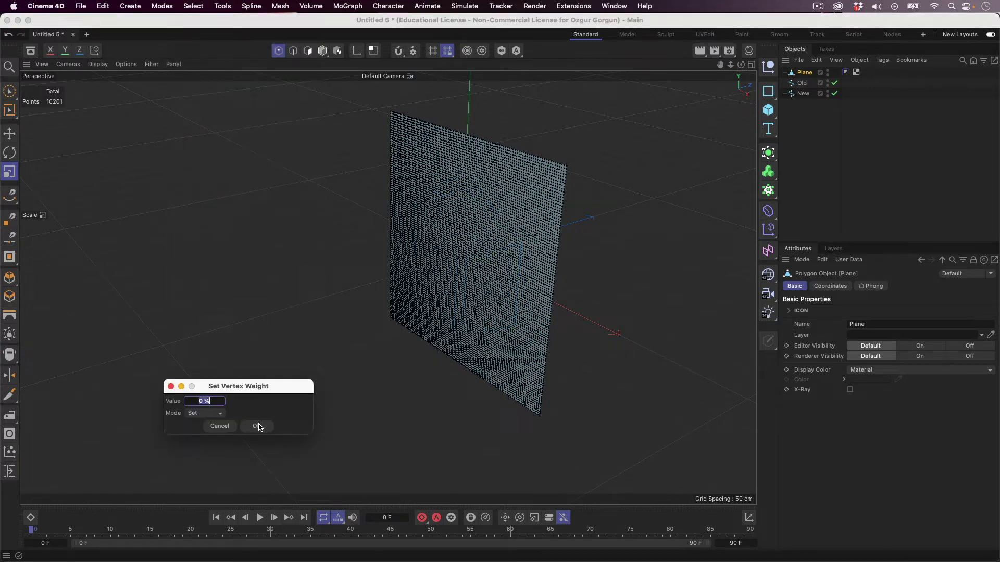
left_click(257, 426)
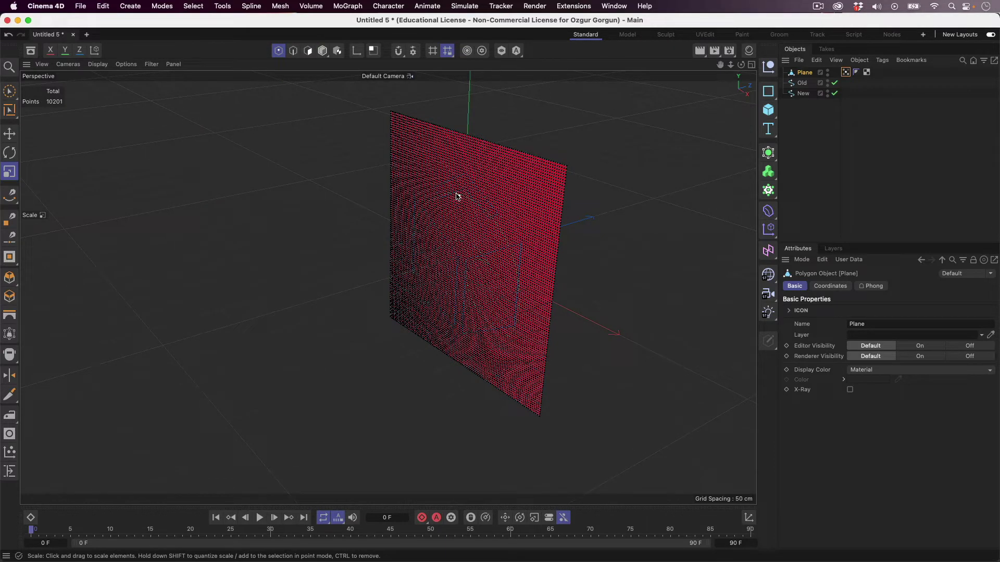
right_click_drag(526, 181, 661, 200, "alt")
left_click_drag(507, 248, 553, 225, "alt")
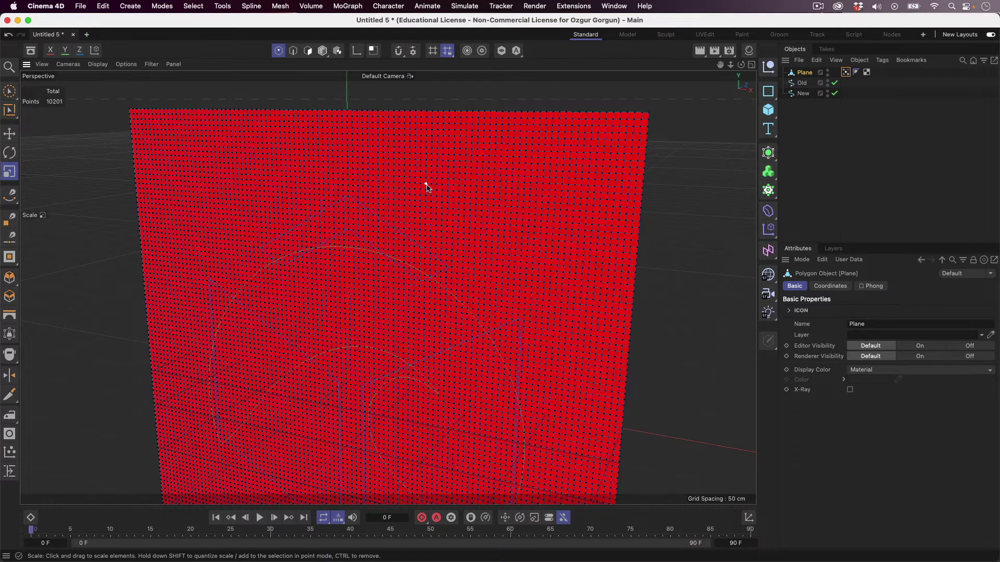
key("super+z")
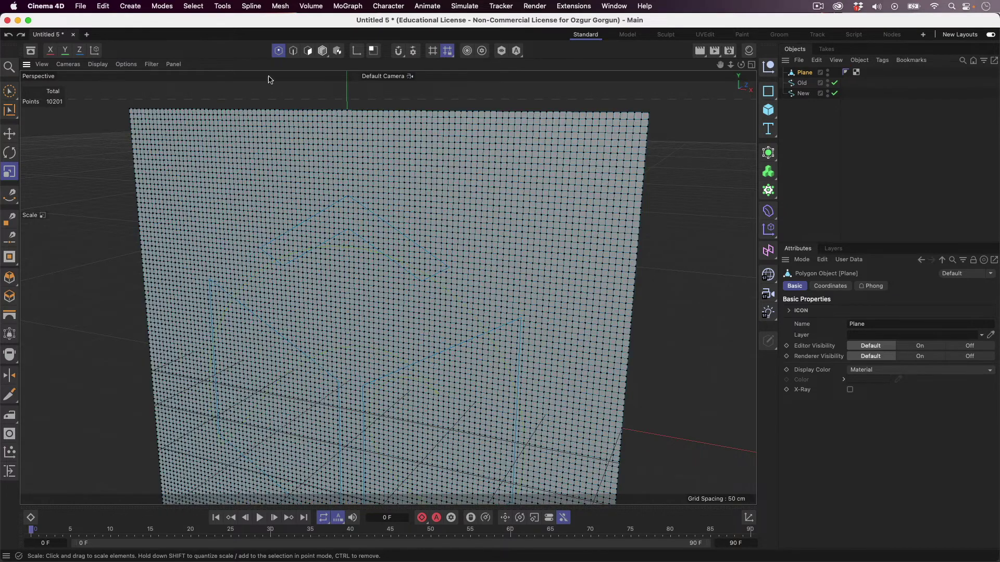
- Try a vertex weight of 100% on the Plane's points, and undo it
left_click(197, 4)
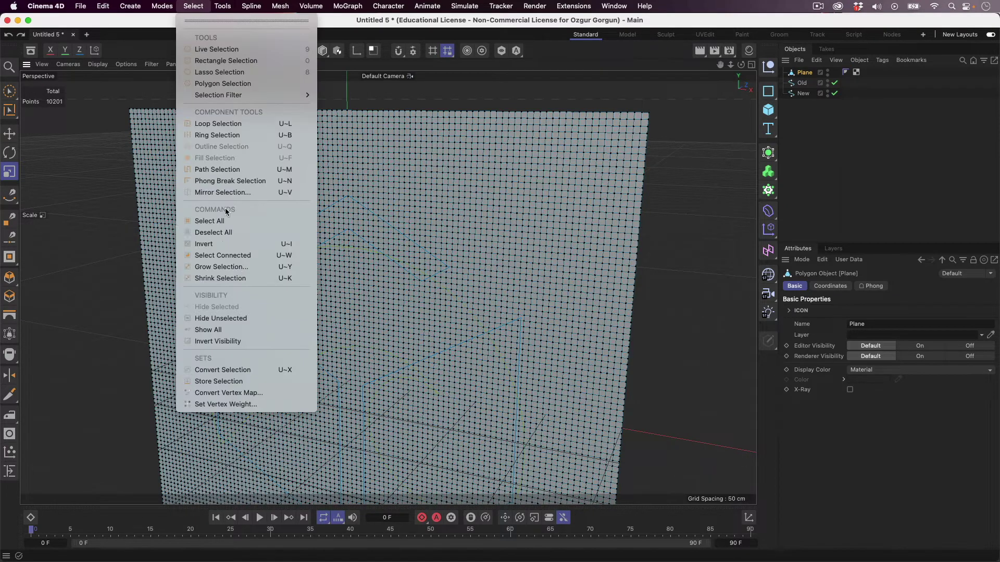
left_click(264, 404)
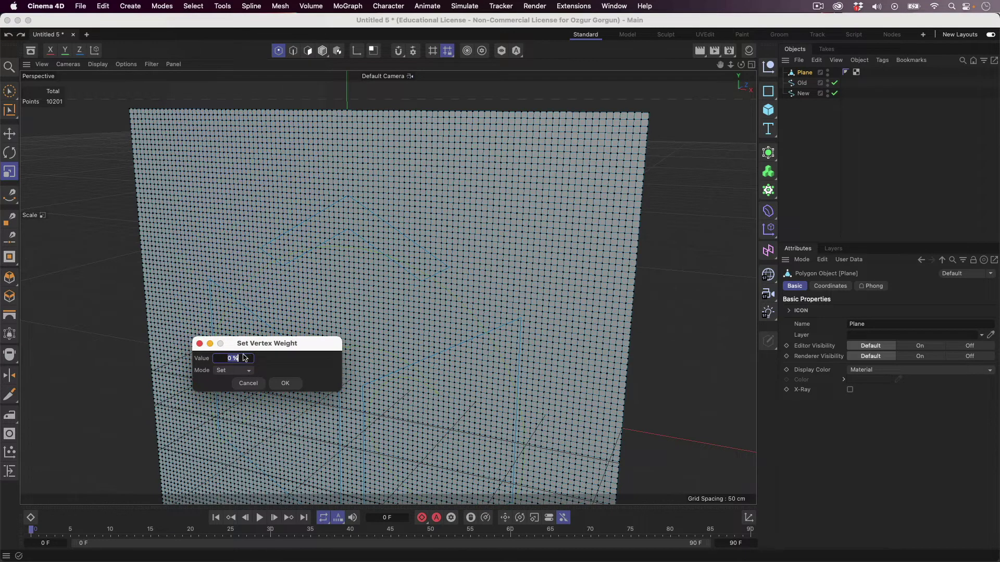
type("100")
key("Return")
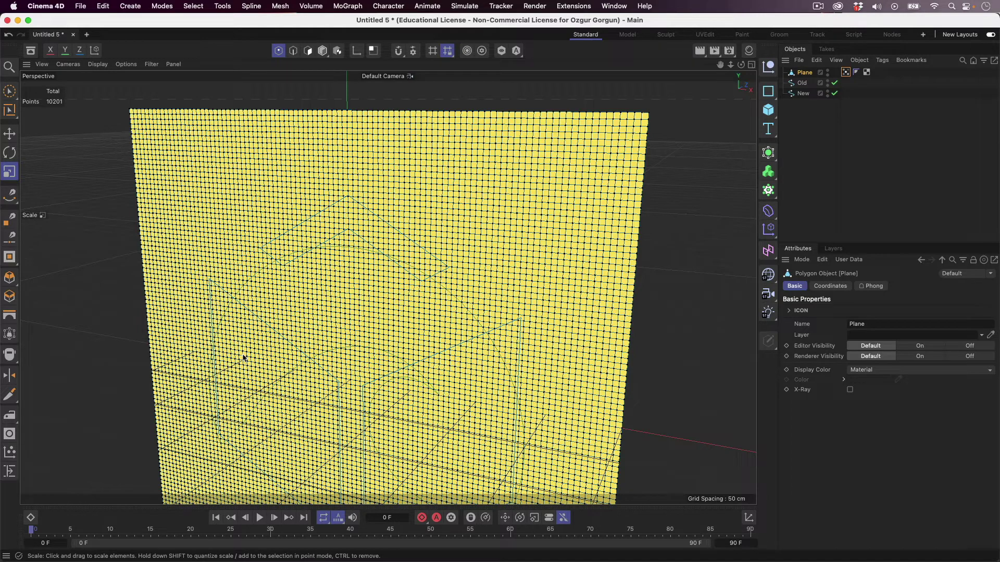
key("super+z")
key("super+z")
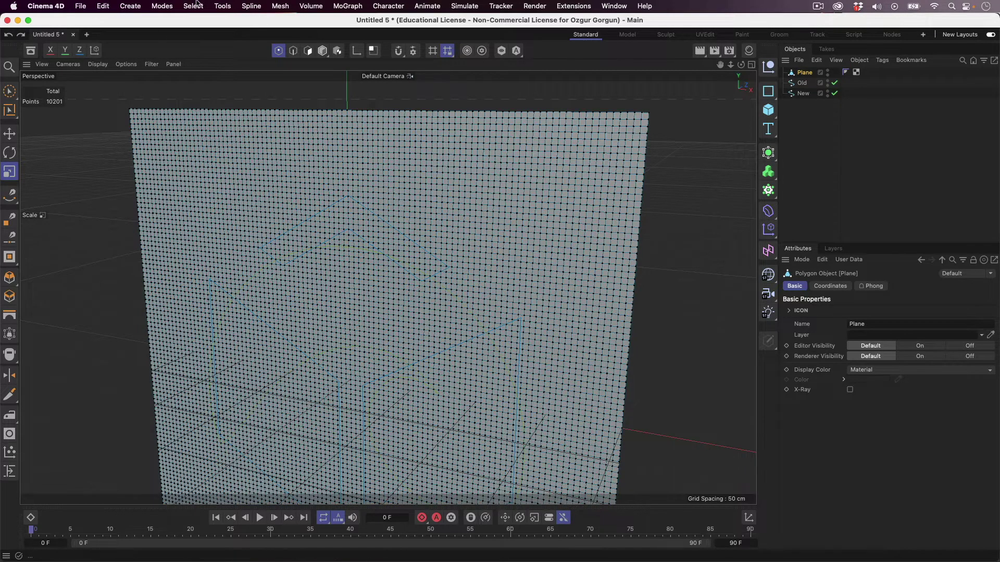
- Create a vertex map on the Plane by setting the vertex weight to 0%
left_click(193, 6)
left_click(268, 404)
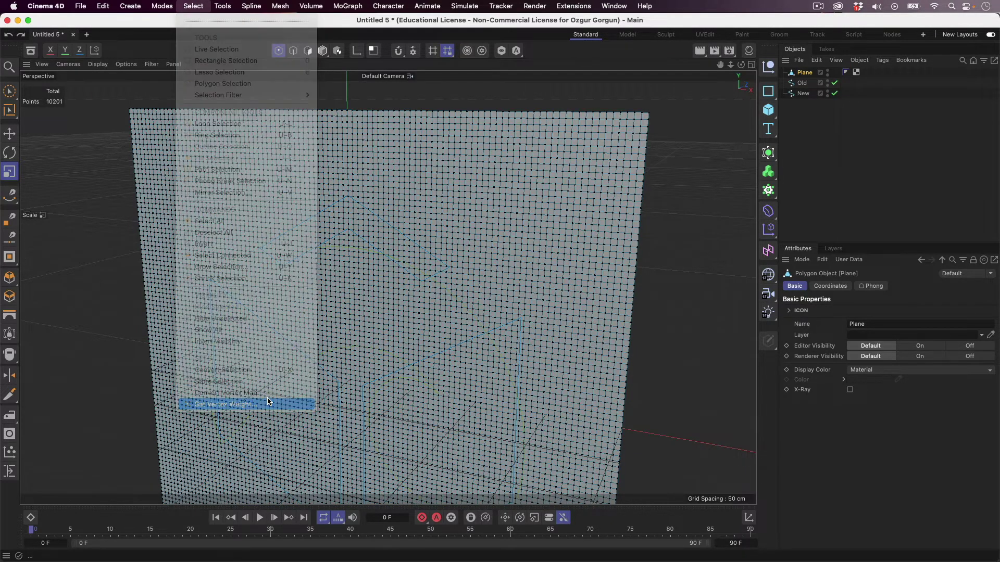
key("Return")
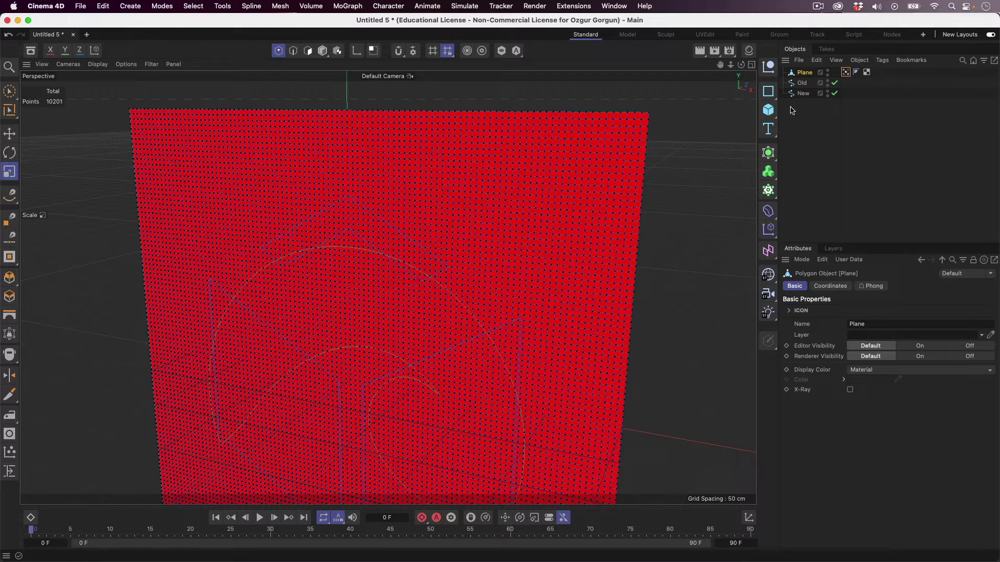
- Enable Use Fields on the Plane's Vertex Map tag and delete its Freeze layer
left_click(845, 73)
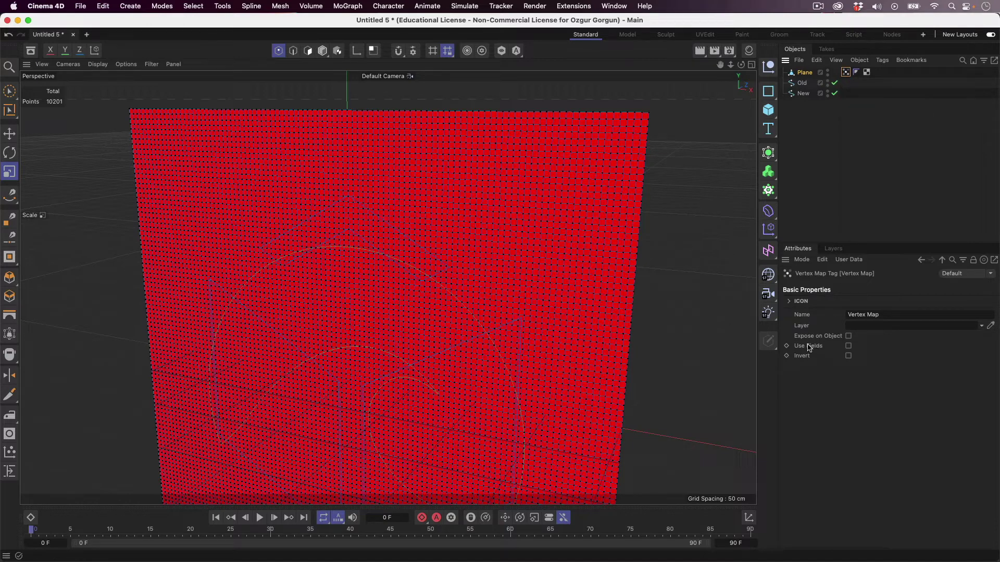
left_click(849, 347)
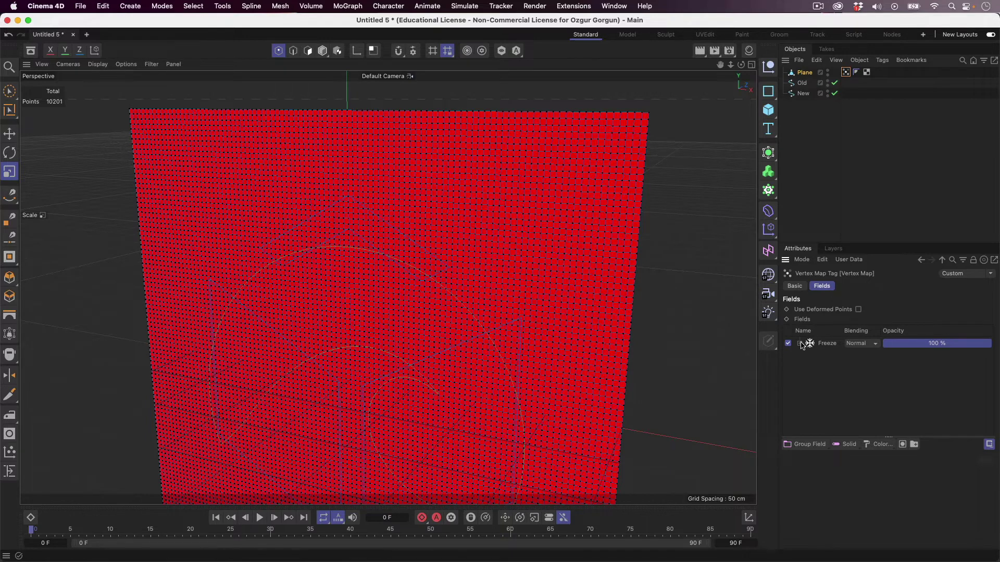
left_click(825, 345)
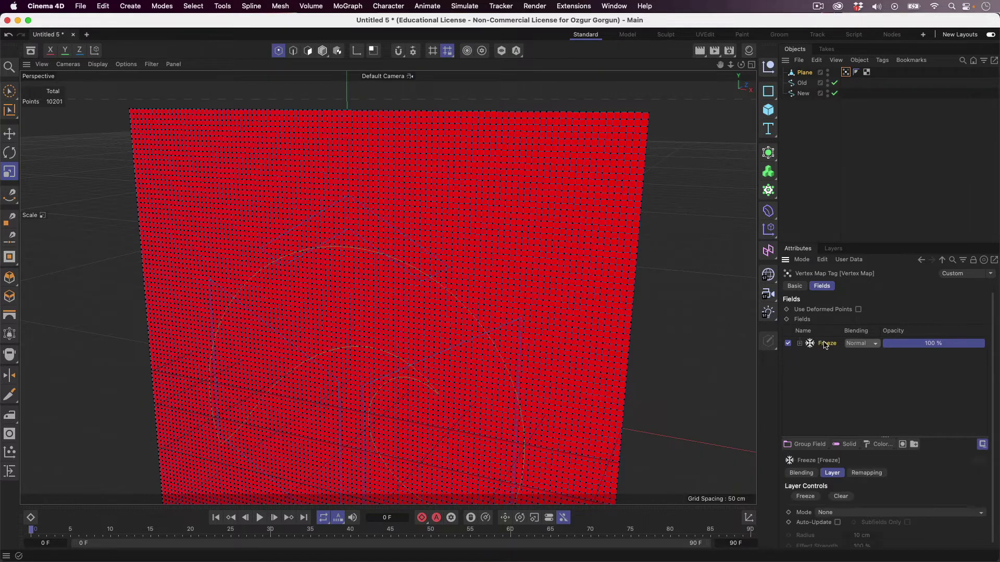
key("Delete")
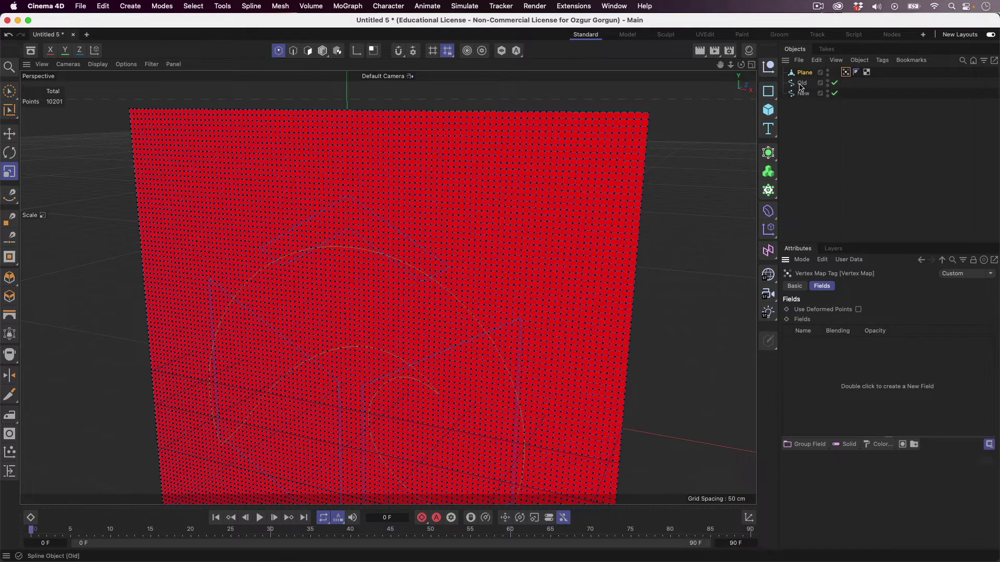
- Add the Old spline as a field to the Vertex Map's Fields list
left_click_drag(801, 86, 879, 364)
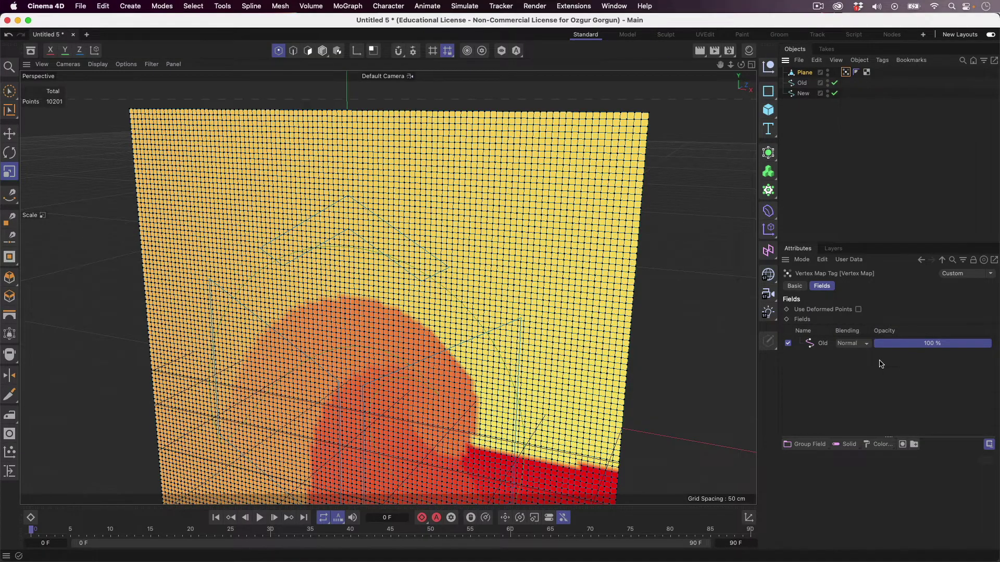
middle_click_drag(586, 339, 553, 236, "alt")
right_click_drag(538, 245, 493, 253, "alt")
left_click_drag(493, 253, 486, 258, "alt")
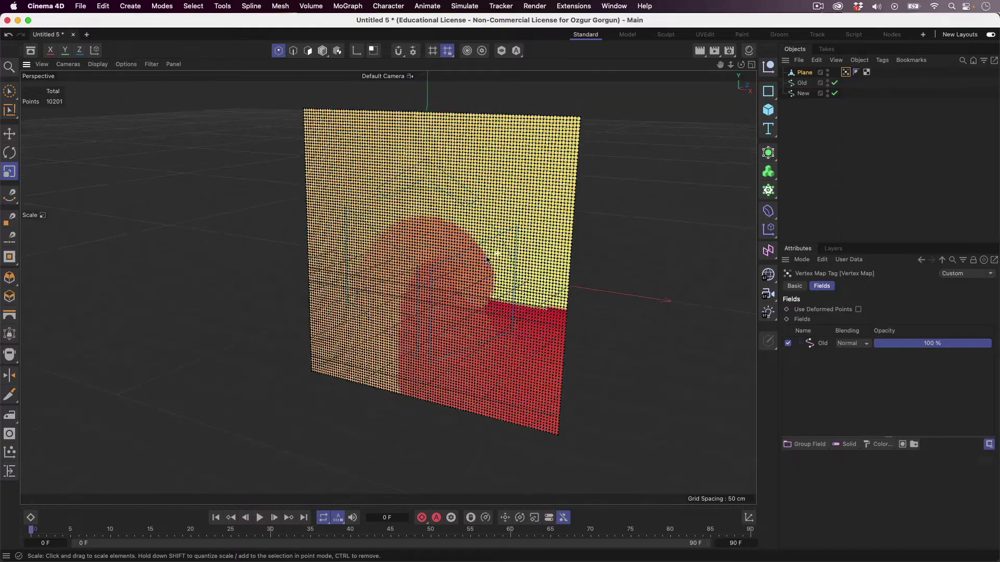
- Disable the New spline in the scene
left_click(834, 94)
left_click_drag(453, 195, 474, 197, "alt")
right_click_drag(475, 197, 477, 223, "alt")
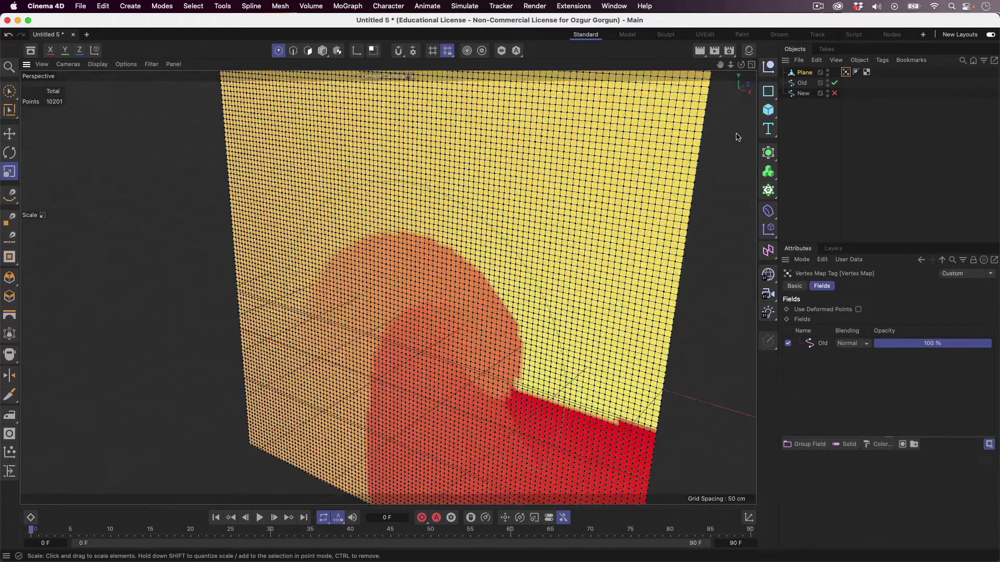
- Switch to Model mode and move the Old spline along Z to a spot in front of the Plane
left_click(806, 83)
key("e")
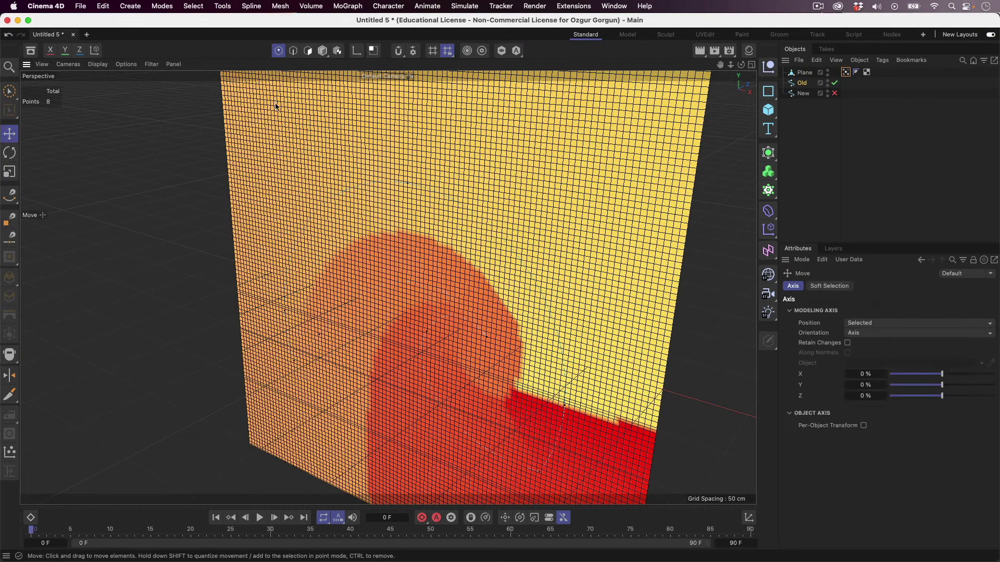
left_click(323, 53)
left_click_drag(437, 296, 280, 377)
right_click_drag(345, 346, 326, 350, "alt")
left_click_drag(327, 349, 310, 338, "alt")
right_click_drag(310, 338, 220, 316, "alt")
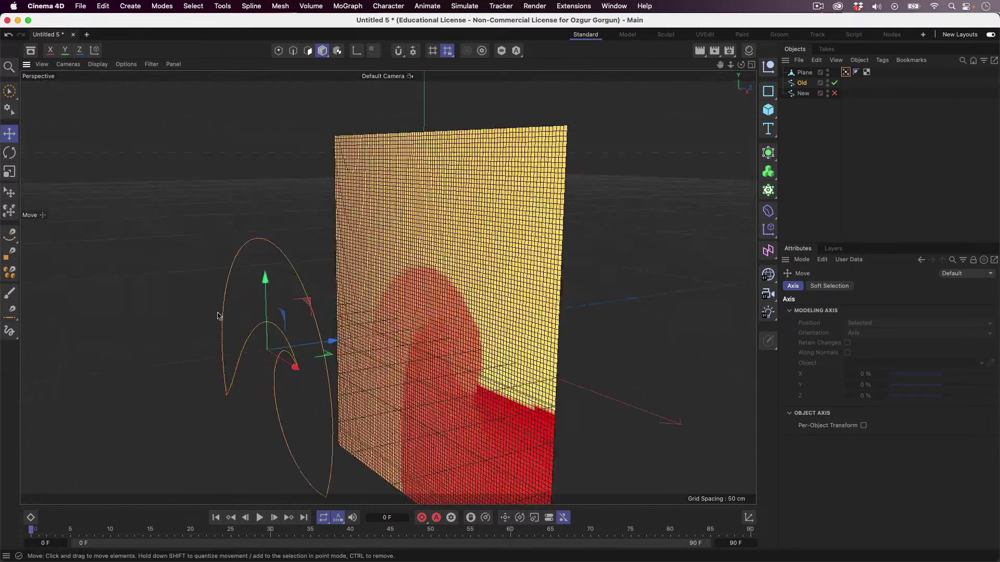
left_click_drag(288, 341, 290, 321, "alt")
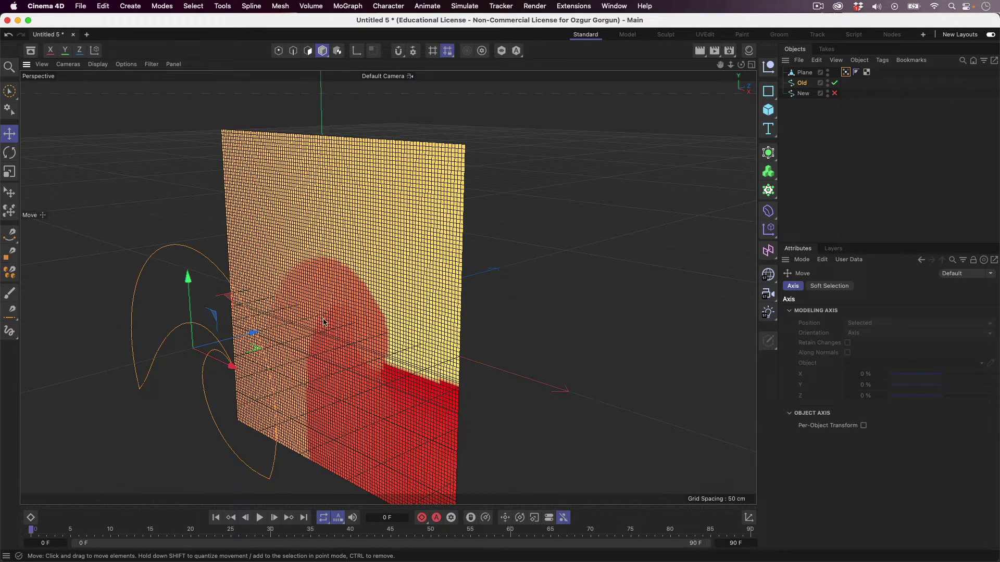
- Set the Old spline field's Spline Shape to Mask and its Distance to 5 cm in the Plane's Vertex Map
left_click(804, 73)
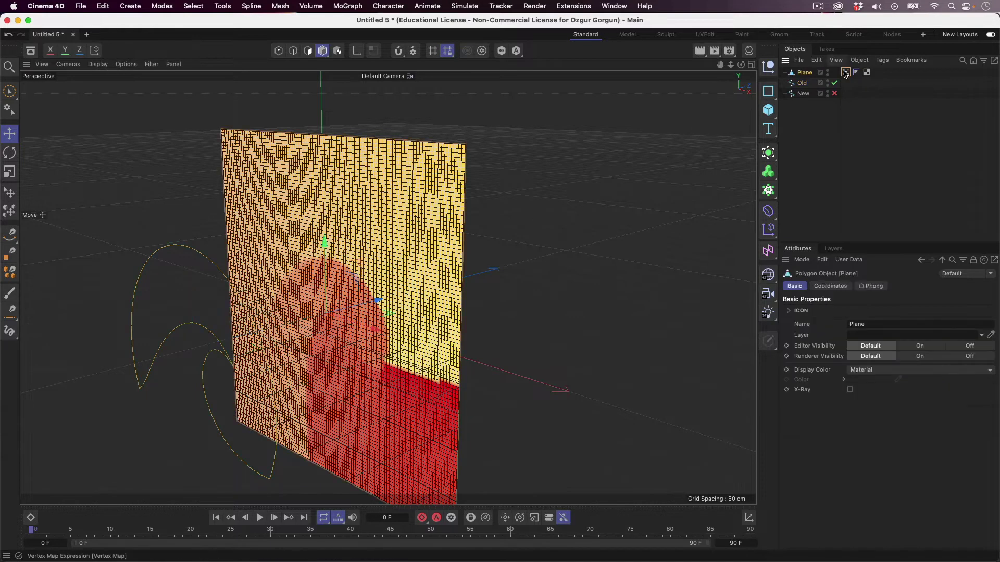
left_click(845, 73)
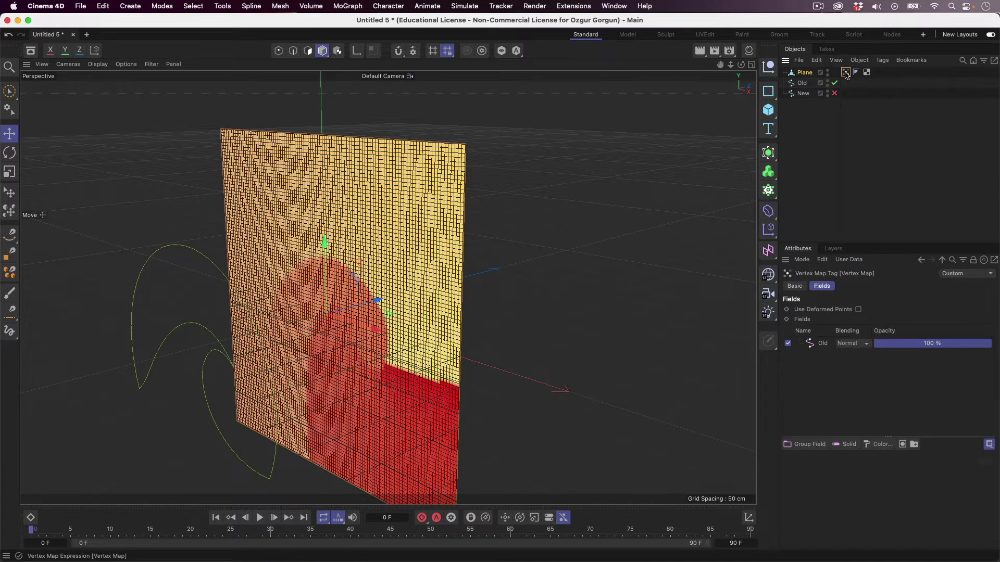
left_click(821, 346)
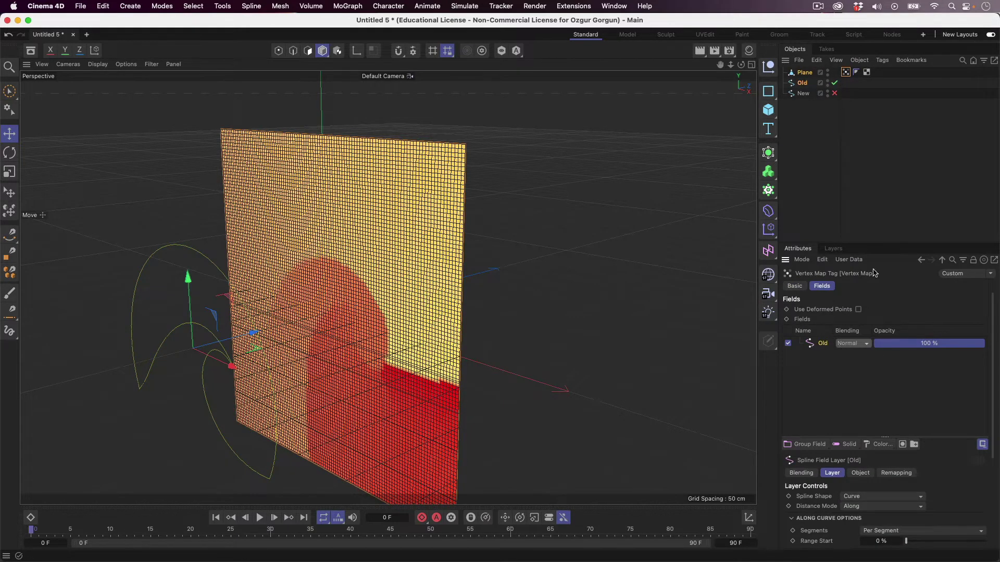
left_click_drag(879, 242, 870, 149)
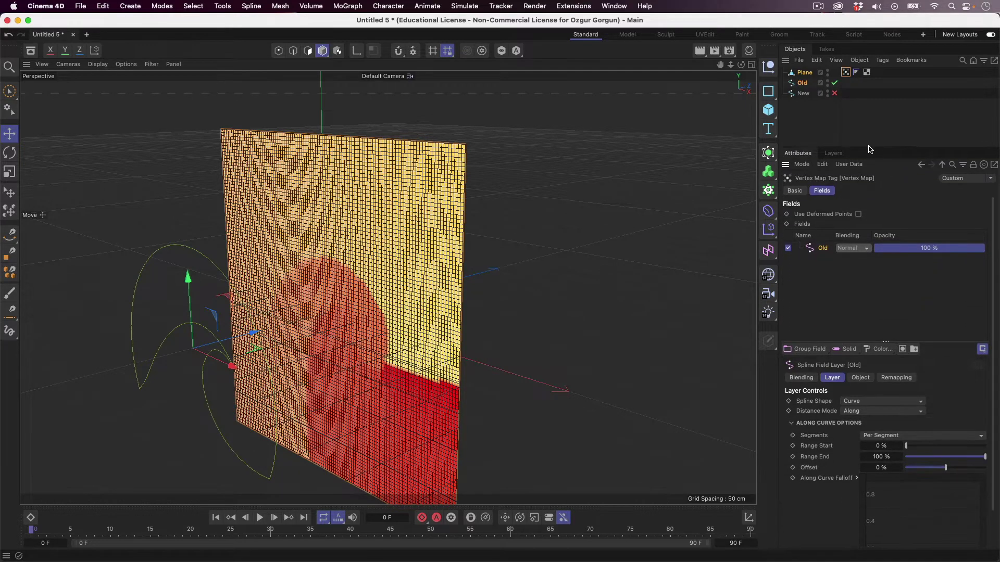
left_click(857, 402)
left_click(865, 423)
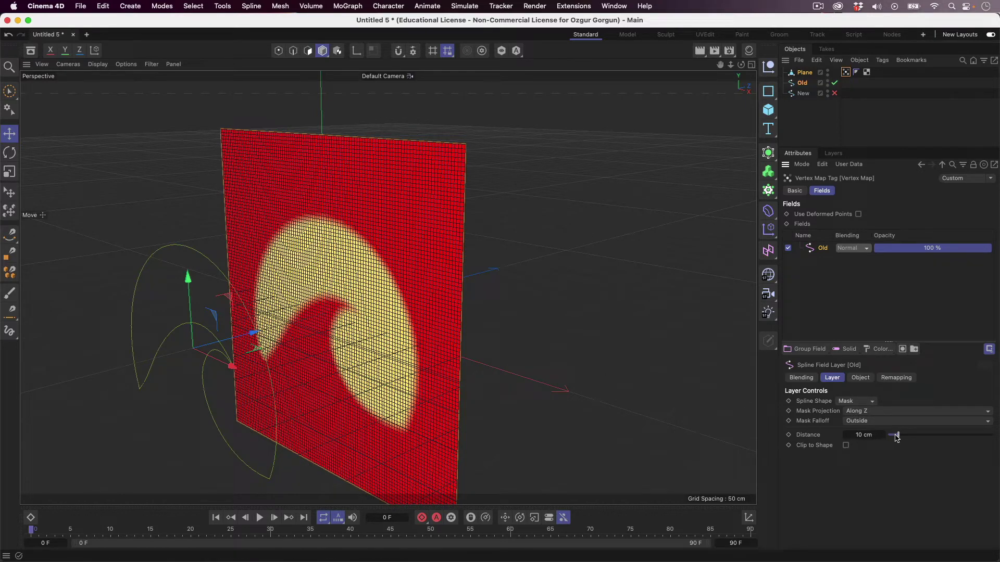
left_click_drag(896, 438, 888, 439)
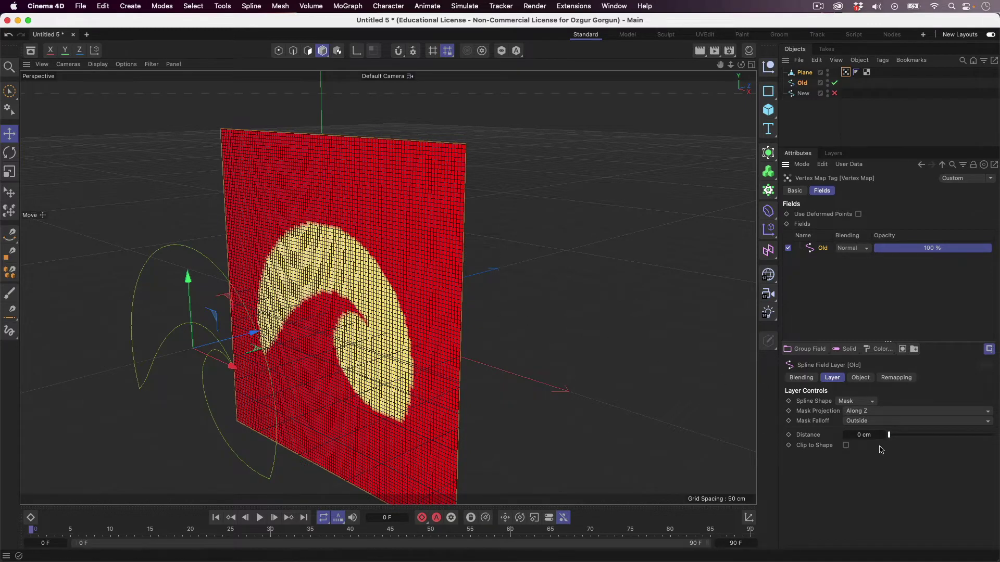
mouse_move(888, 435)
left_mouse_down()
mouse_move(905, 437)
mouse_move(895, 444)
left_mouse_up()
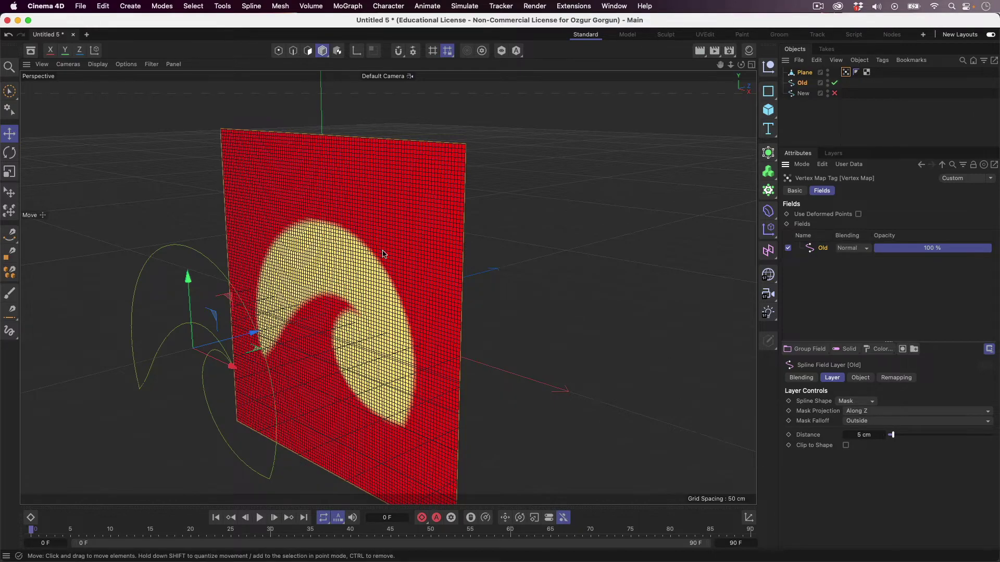
- Subdivide the Plane's mesh once more with the Subdivide command
right_click_drag(332, 225, 550, 253, "alt")
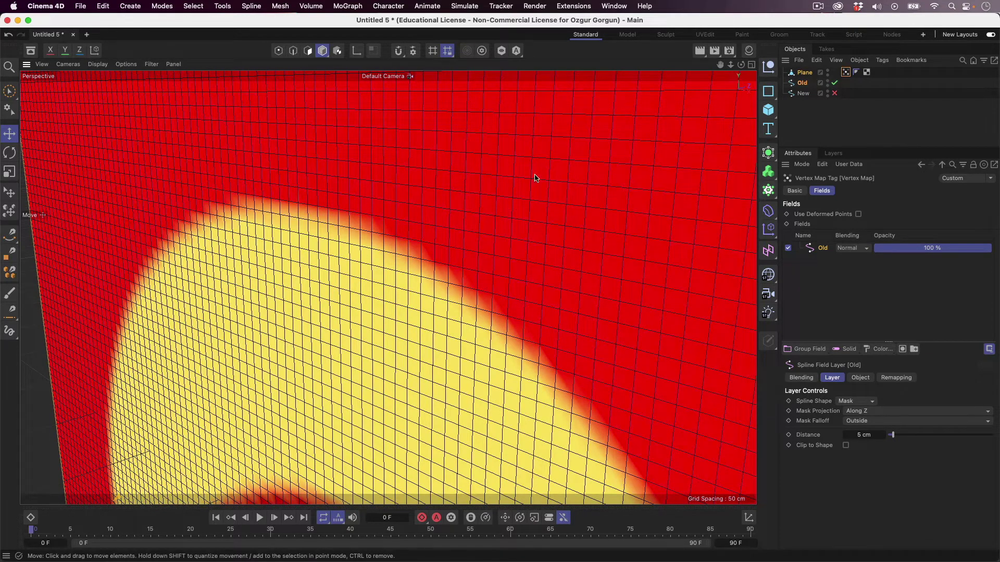
left_click(806, 73)
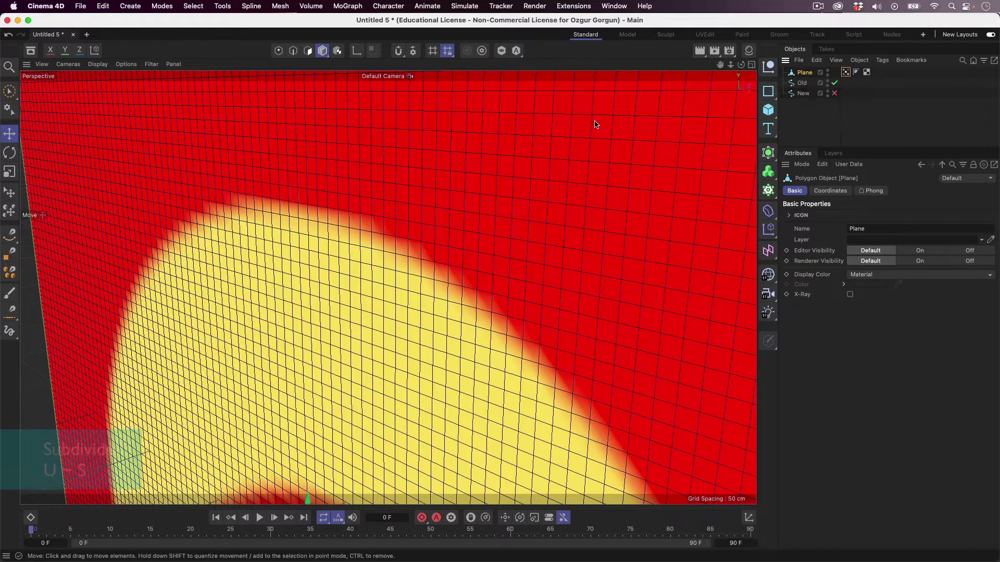
key("u")
key("s")
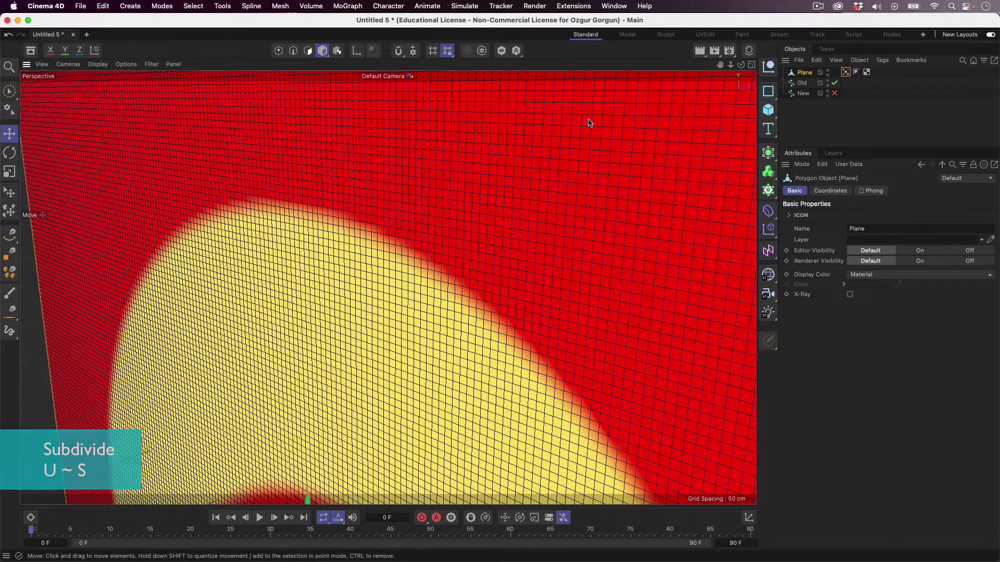
- Set the Old spline field's Distance to 7 cm in the Vertex Map and check the logo's edges on the Plane
left_click(845, 72)
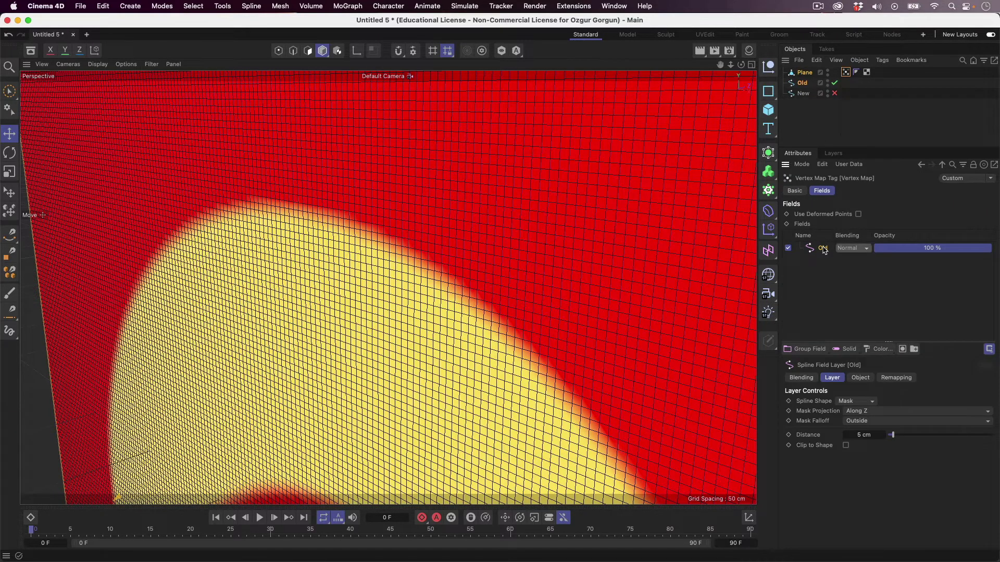
left_click_drag(891, 435, 895, 439)
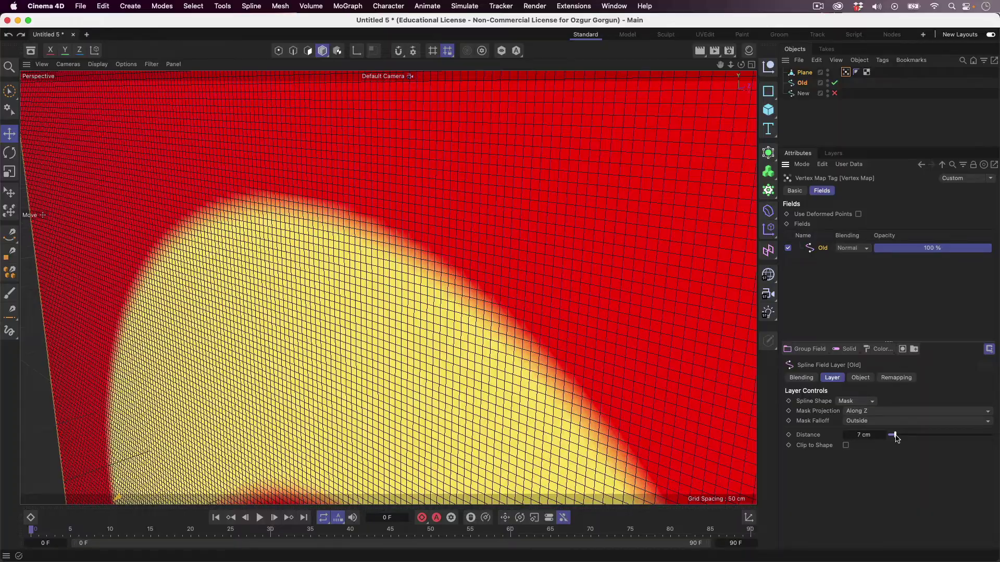
right_click_drag(622, 380, 505, 424, "alt")
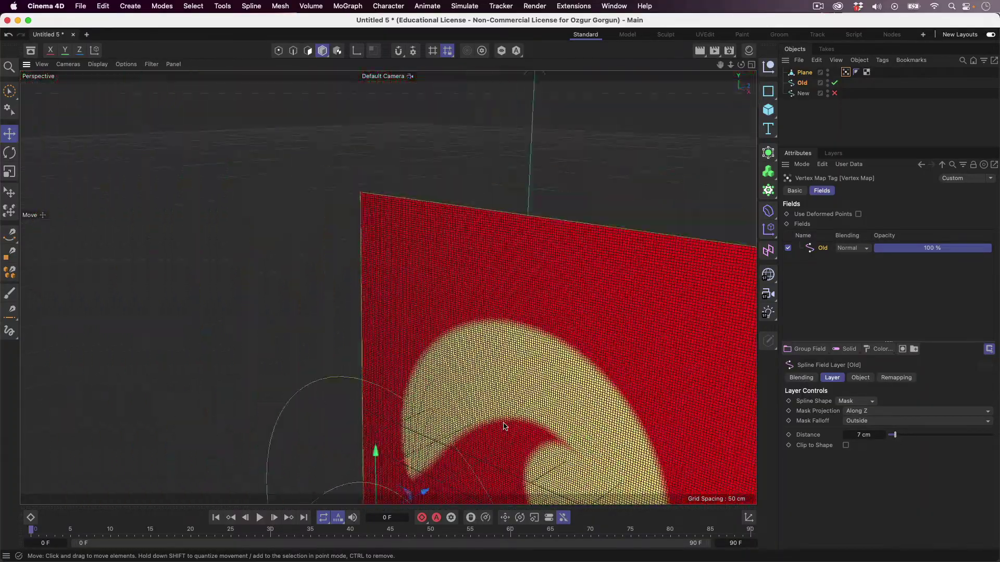
left_click_drag(505, 424, 404, 421, "alt")
middle_click_drag(404, 421, 397, 252, "alt")
left_click_drag(435, 274, 456, 276, "alt")
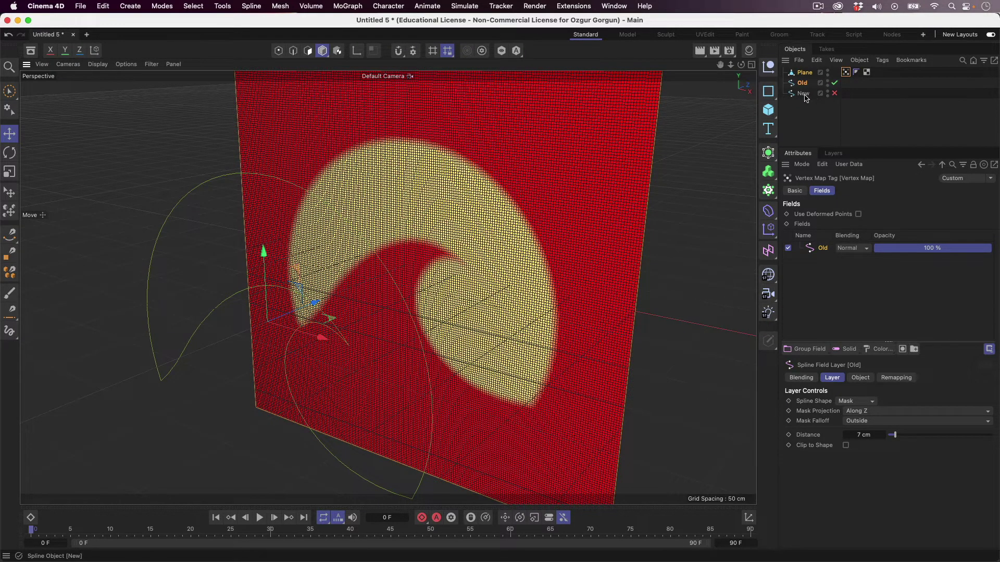
- Enable the New spline and move it along Z to a spot in front of the Plane, near the Old spline
left_click(835, 94)
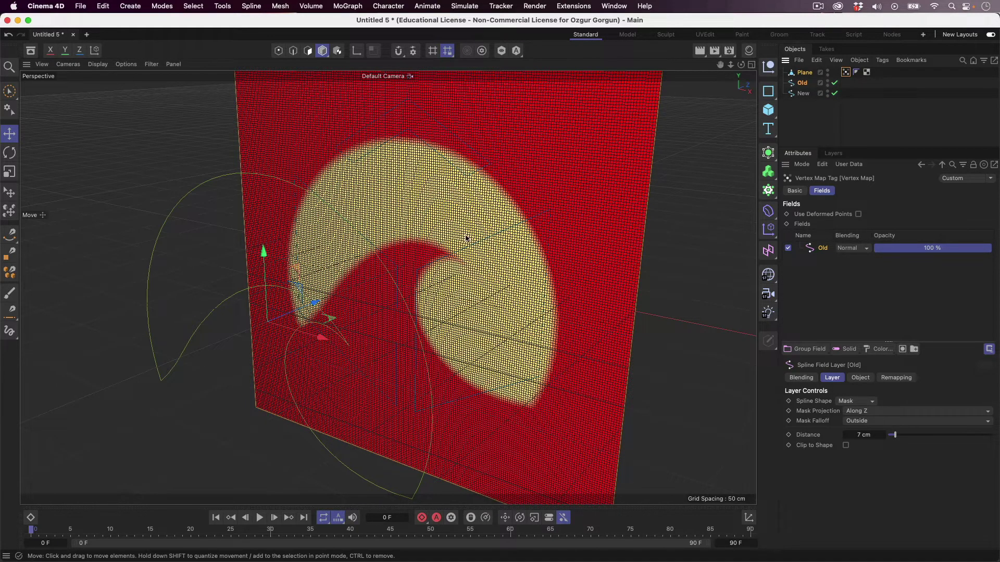
left_click(803, 94)
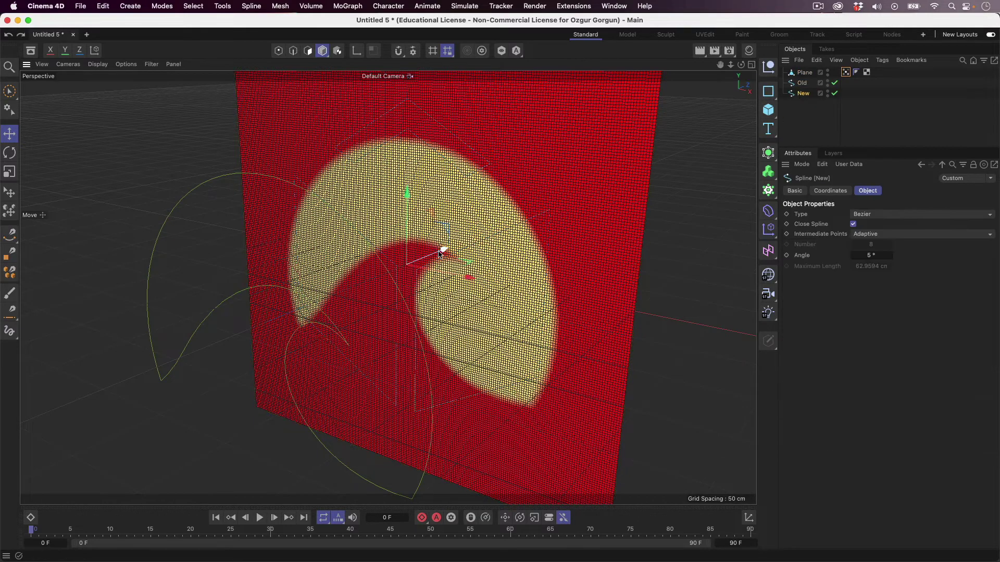
left_click_drag(445, 251, 248, 378)
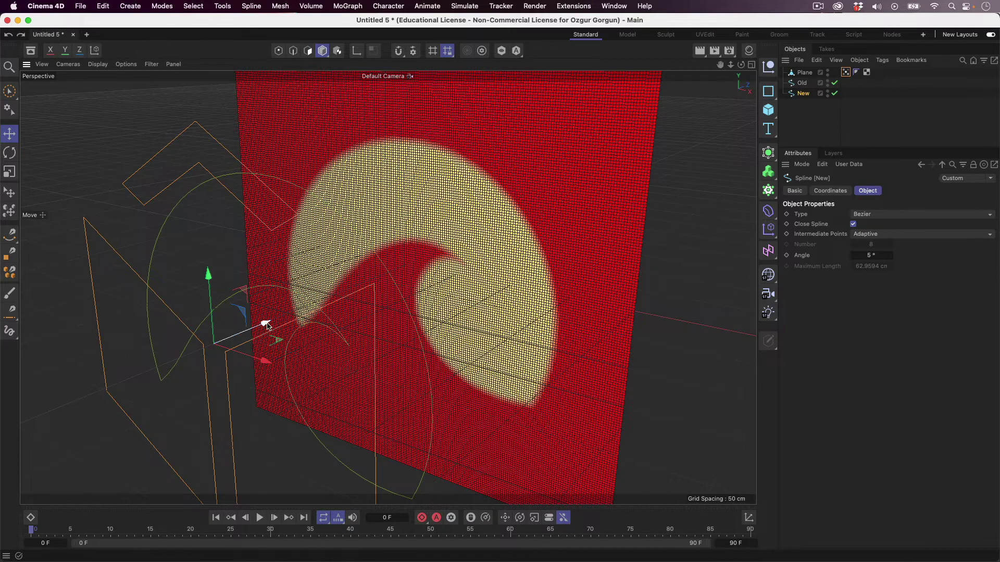
left_click_drag(266, 325, 279, 364)
- Add the New spline as a field above Old in the Vertex Map and set its Spline Shape to Mask
left_click(845, 74)
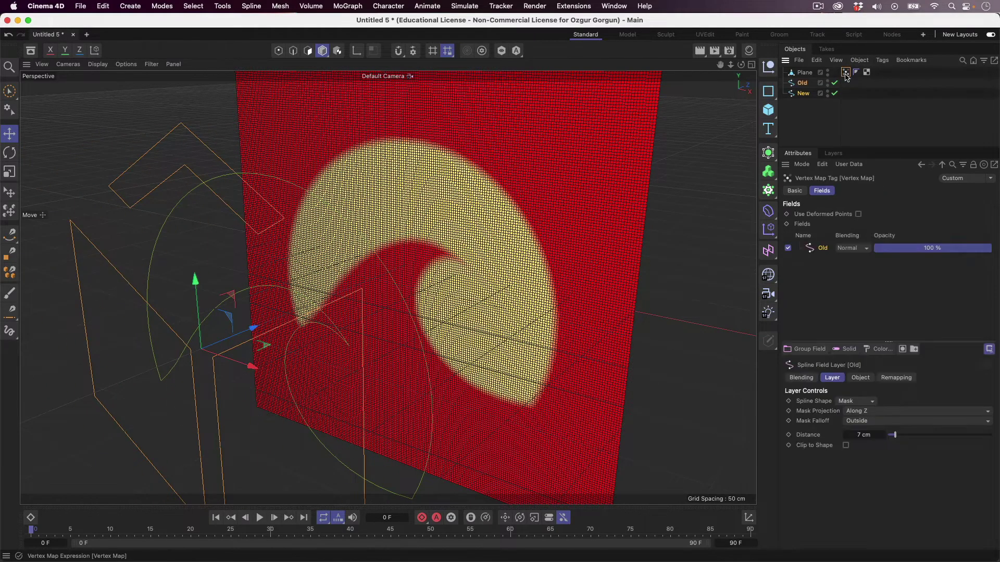
mouse_move(800, 93)
left_mouse_down()
mouse_move(798, 218)
mouse_move(827, 248)
left_mouse_up()
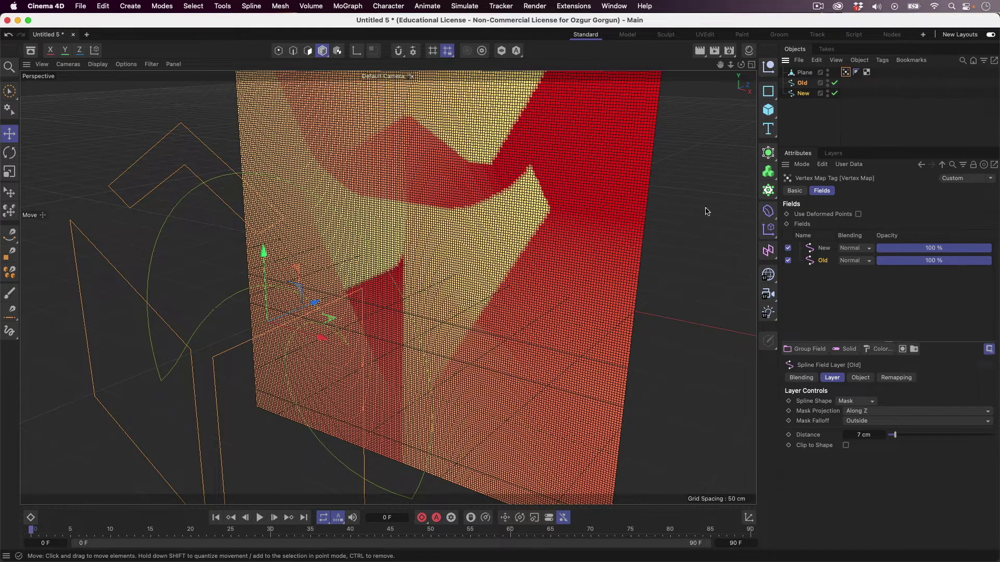
left_click(824, 248)
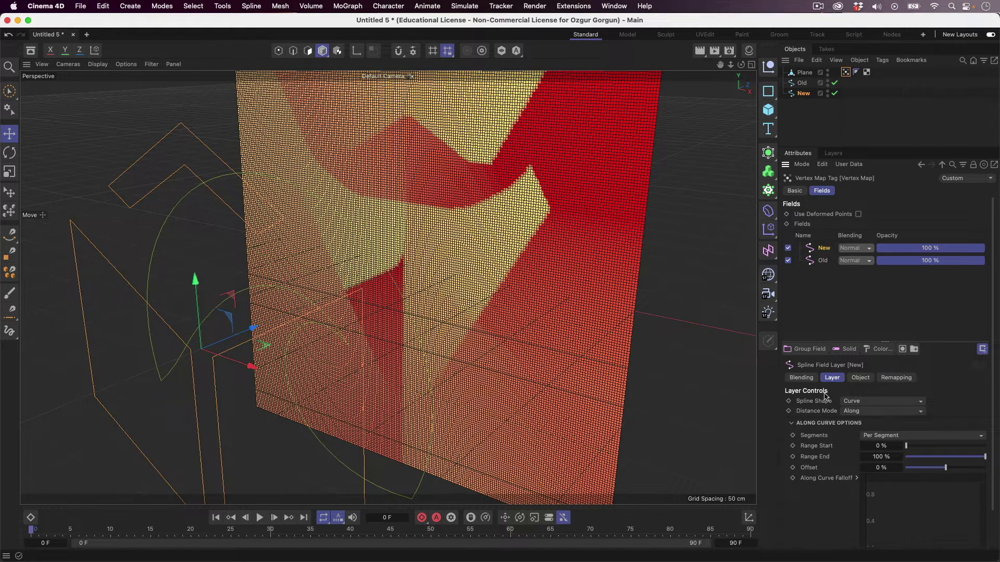
left_click(867, 401)
left_click(874, 424)
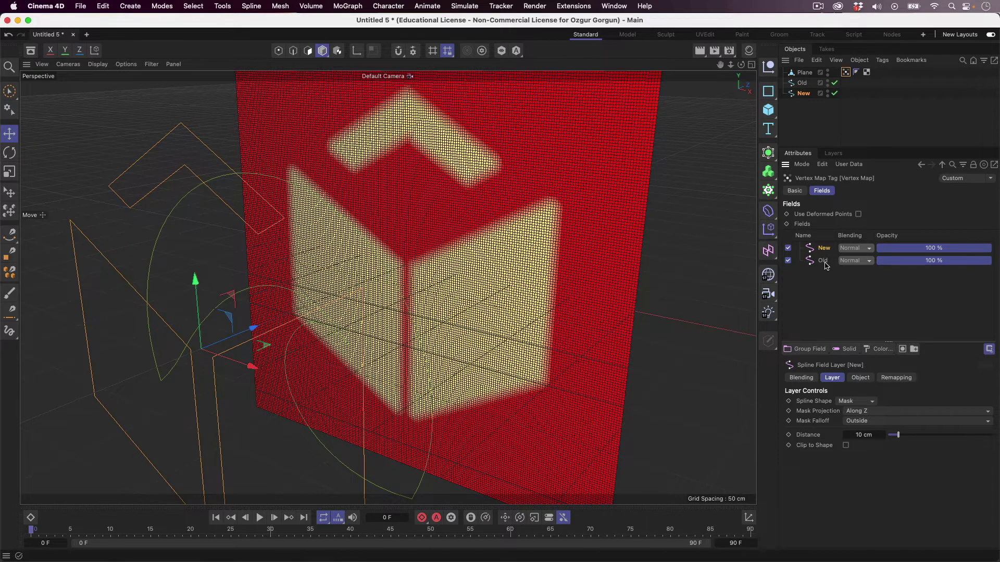
- Set the New spline field's Distance to 7 cm to match Old, keeping its opacity at 100 %
left_click_drag(825, 265, 822, 244)
left_click(826, 262)
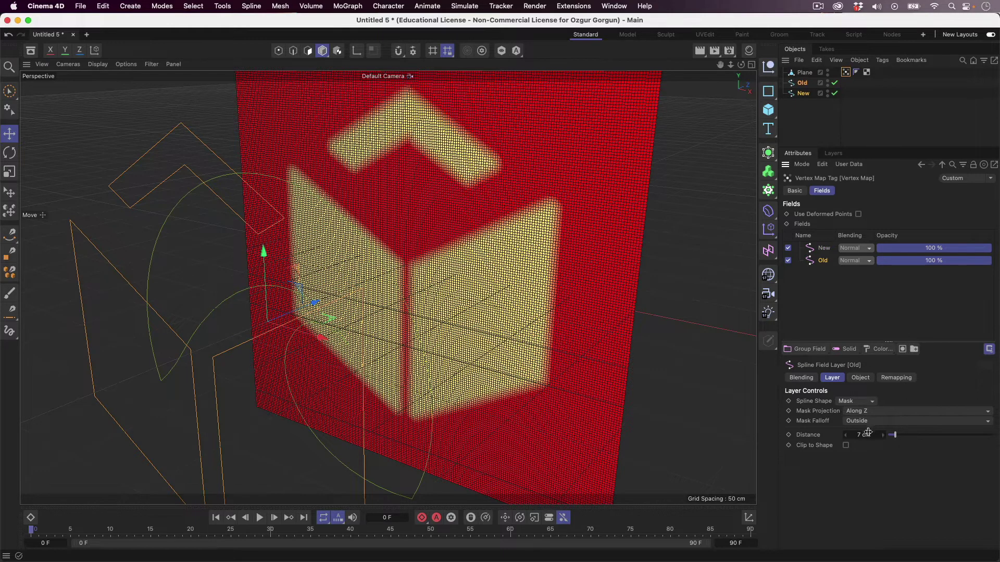
left_click(819, 251)
double_click(865, 434)
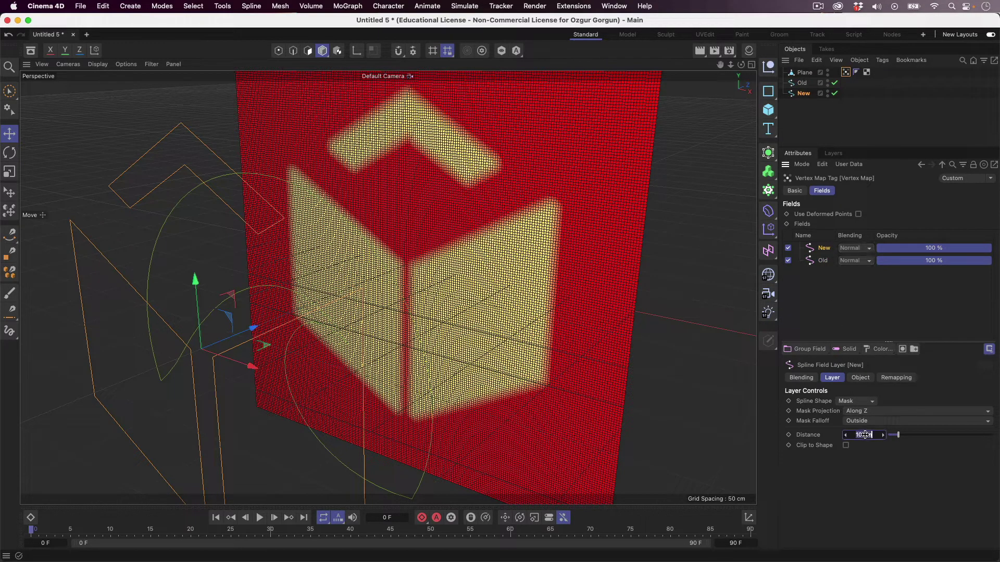
type("7")
key("Return")
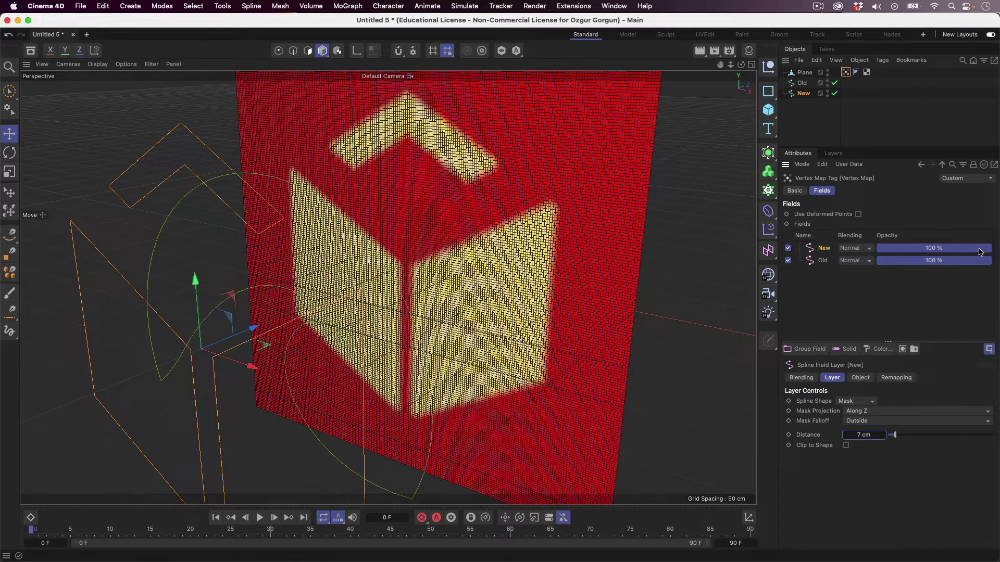
mouse_move(984, 252)
left_mouse_down()
mouse_move(887, 252)
mouse_move(998, 255)
left_mouse_up()
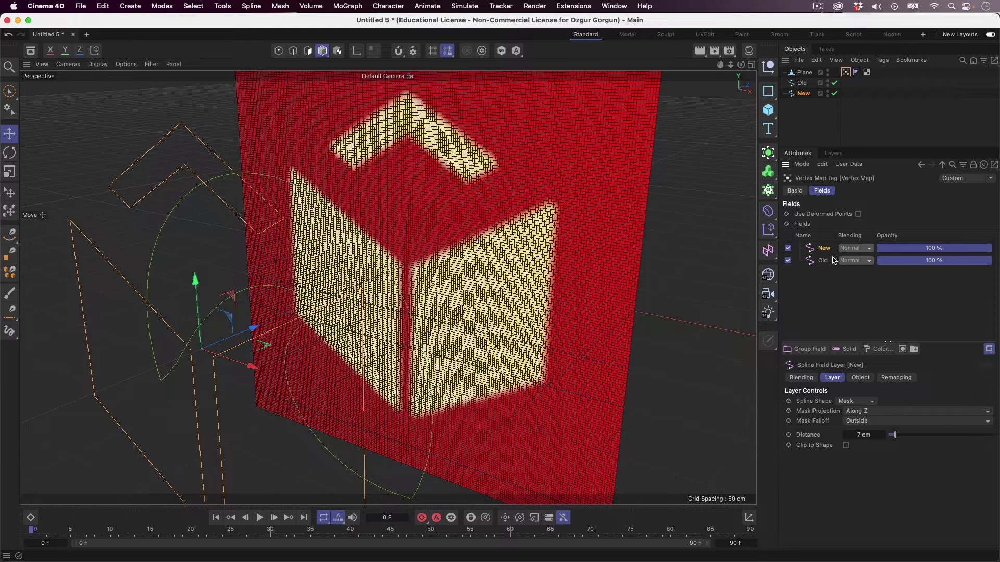
- Add a mask to the New field layer and place a new Linear Field inside that mask
left_click(903, 350)
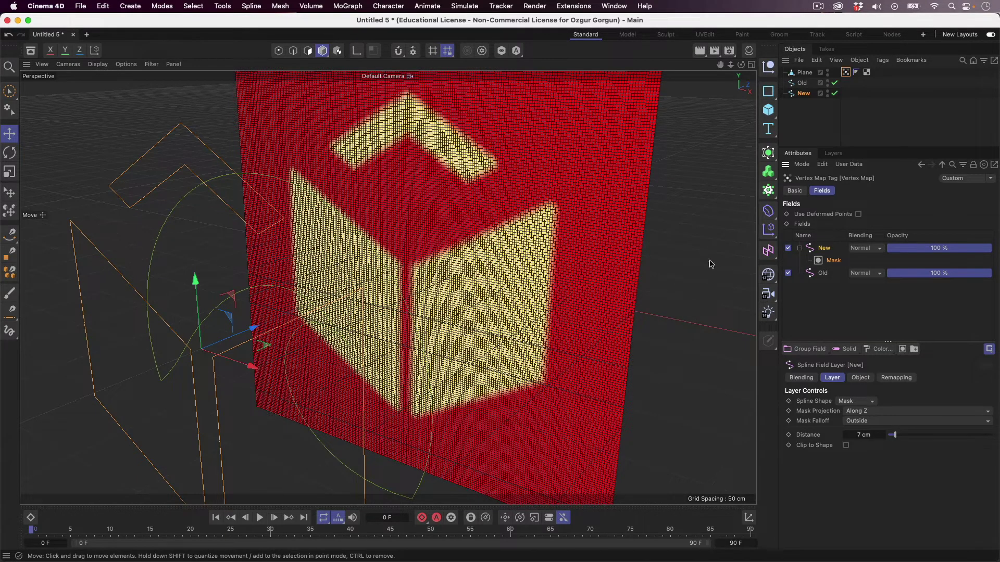
left_click(818, 350)
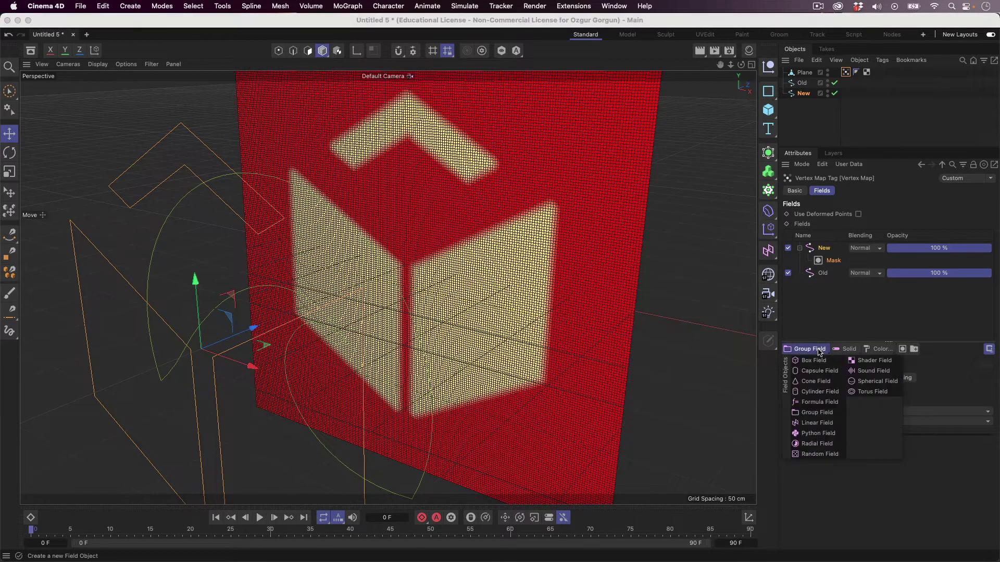
left_click(816, 423)
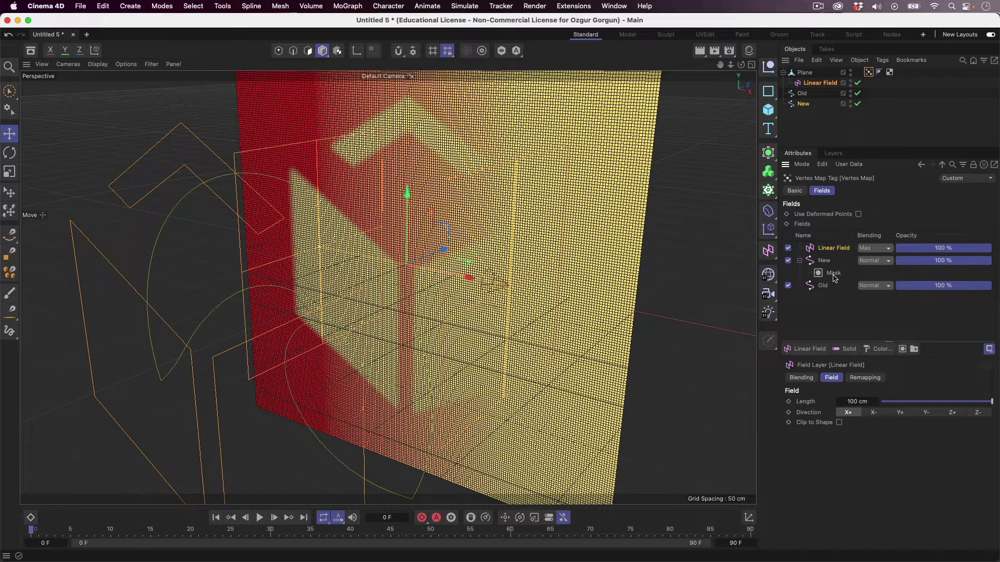
left_click_drag(834, 250, 837, 275)
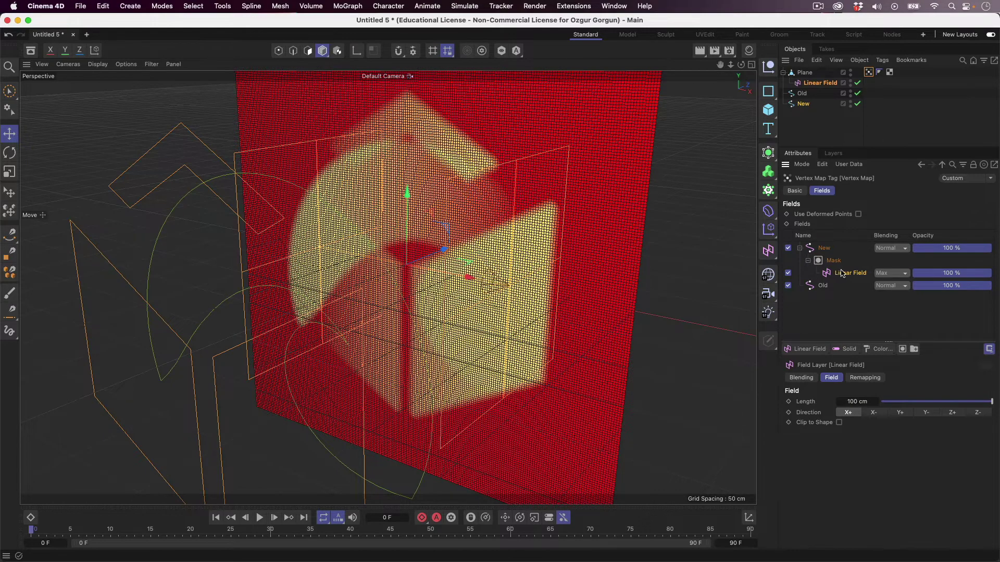
- Hide the Old and New splines in the viewport
left_click_drag(417, 259, 461, 271, "alt")
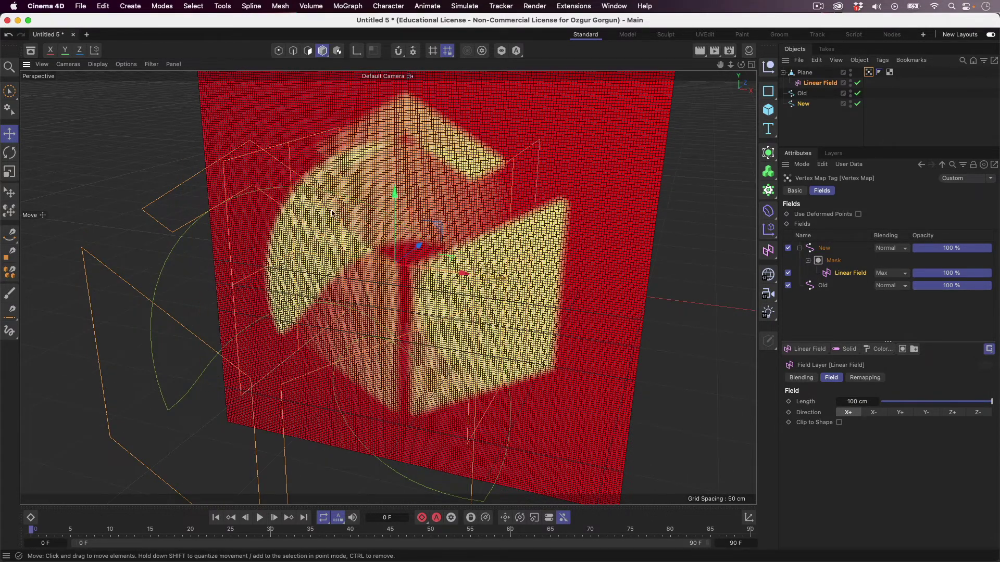
left_click(850, 91)
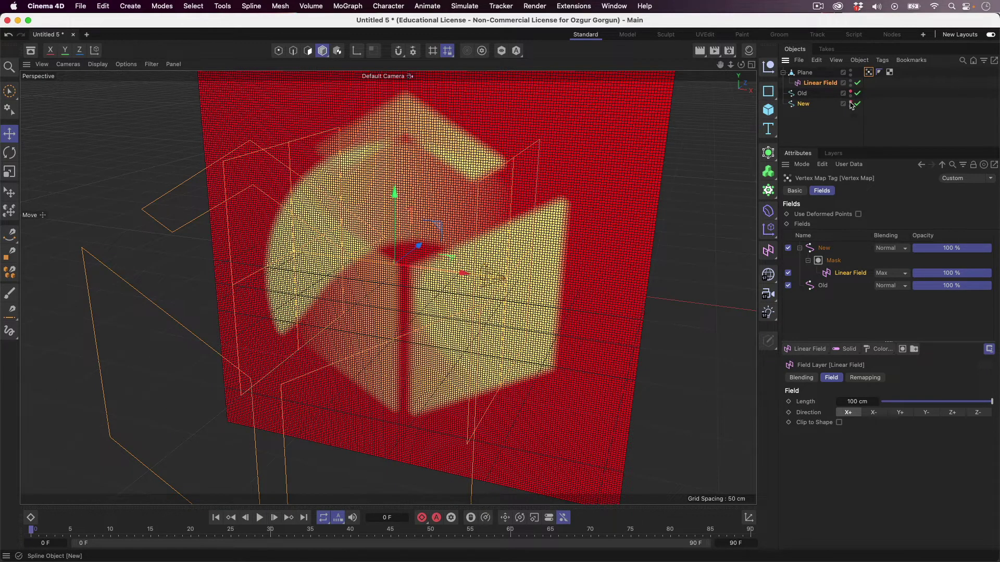
left_click(851, 103)
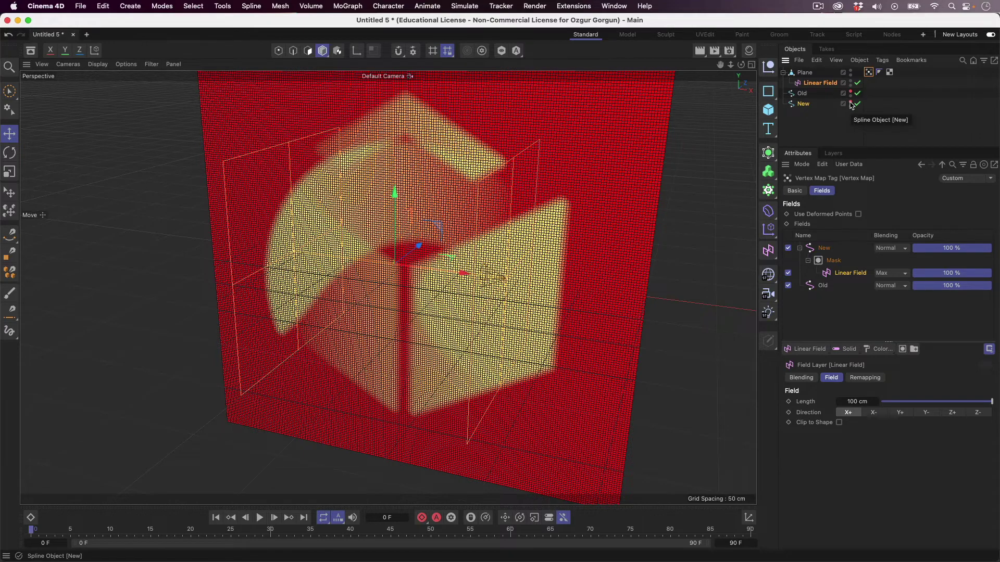
- Move the Linear Field along negative X until it clears the Plane's side edge, and reopen the Vertex Map's field settings
left_click(832, 82)
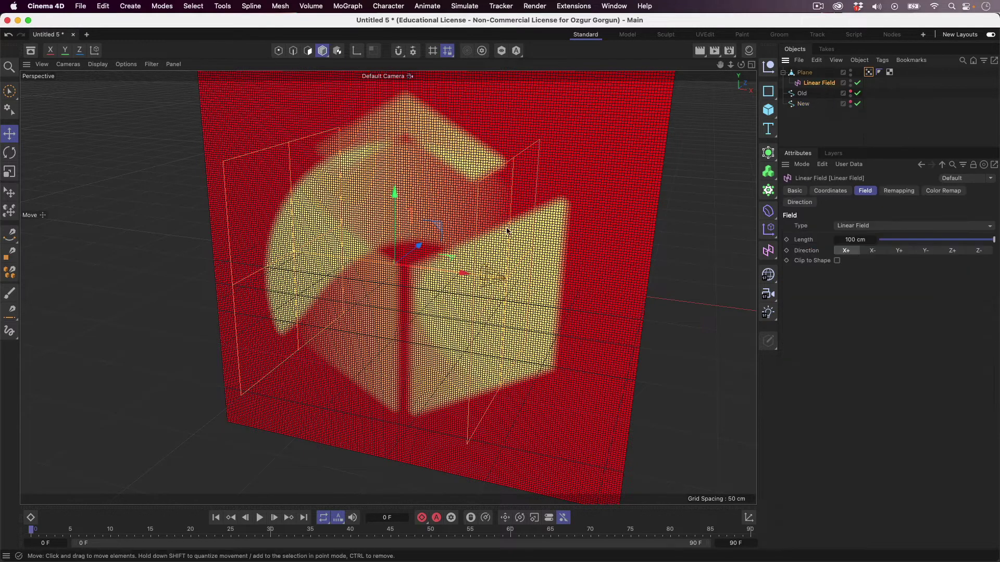
left_click_drag(459, 275, 177, 244)
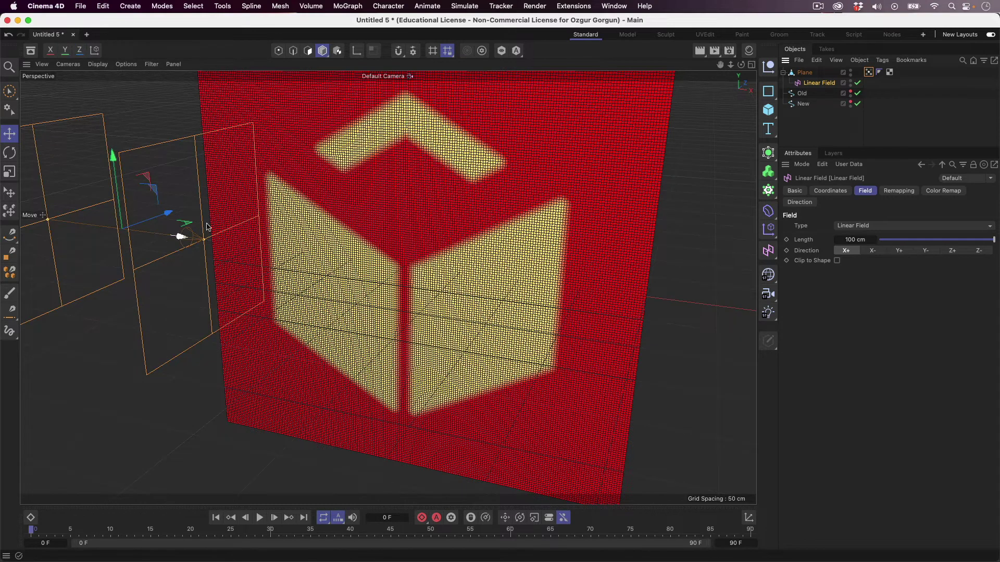
left_click(869, 72)
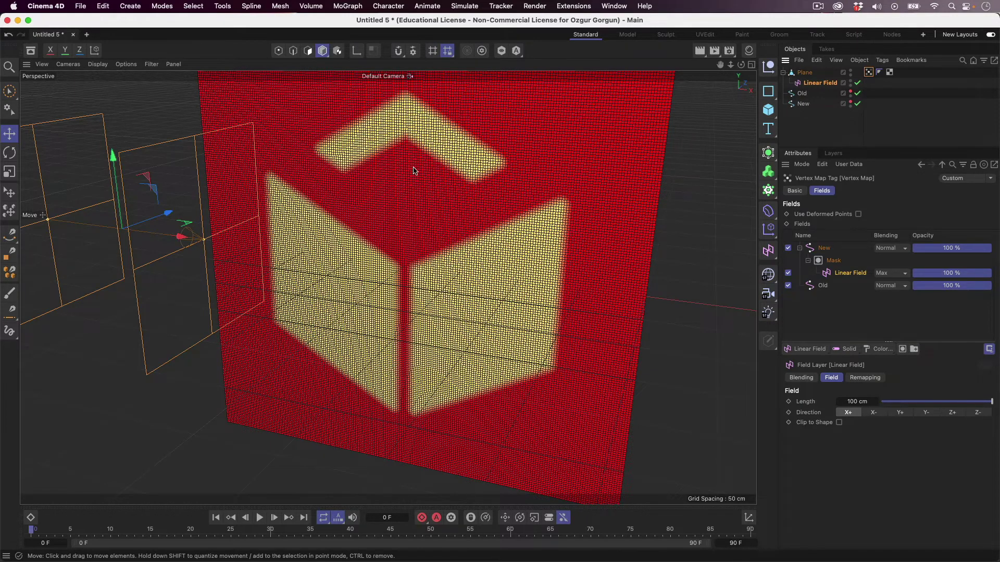
- Sweep the Linear Field along X across the Plane and back to preview the blend between the two logos
left_click_drag(179, 236, 752, 343)
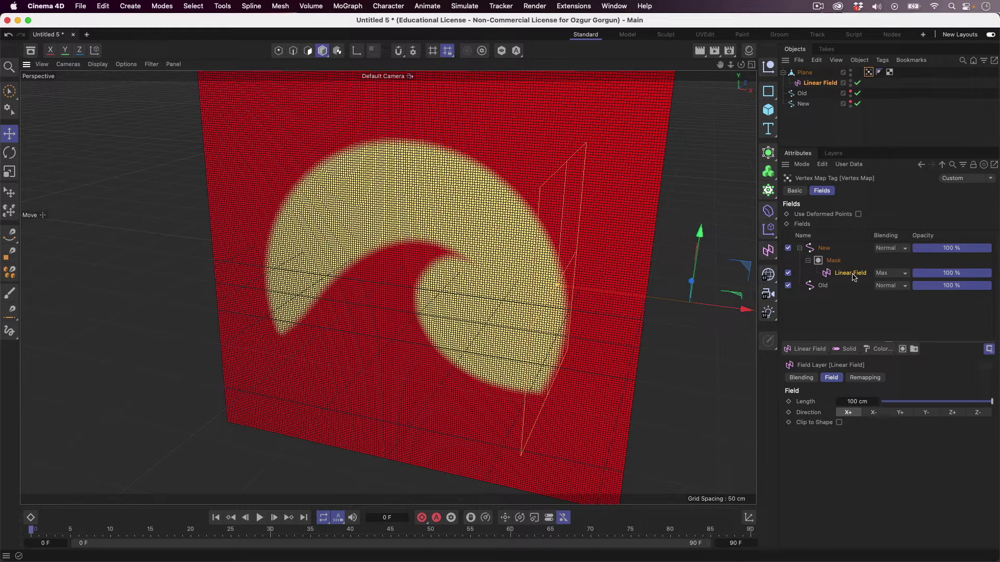
left_click_drag(744, 308, 440, 247)
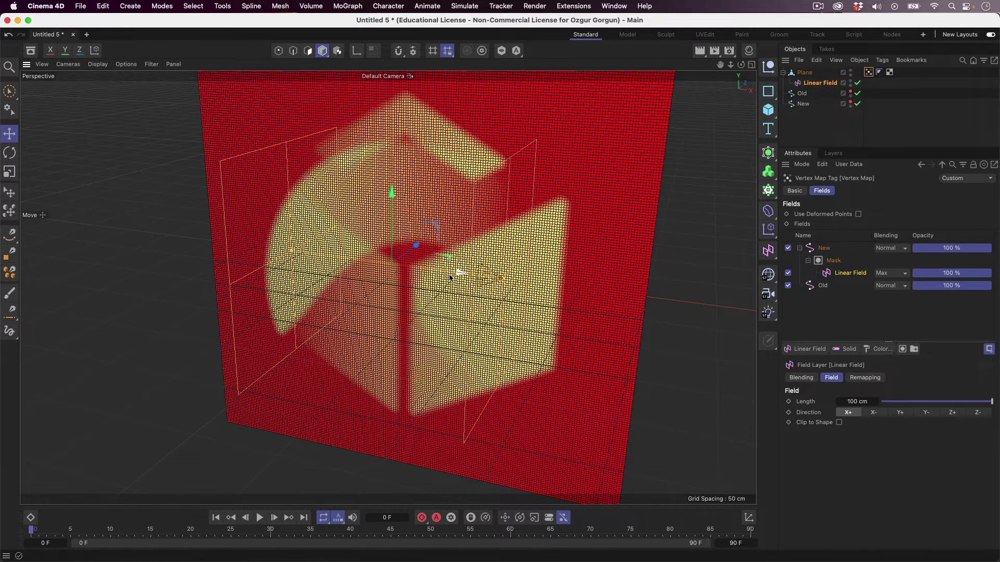
left_click_drag(459, 272, 191, 236)
right_click_drag(206, 222, 172, 234, "alt")
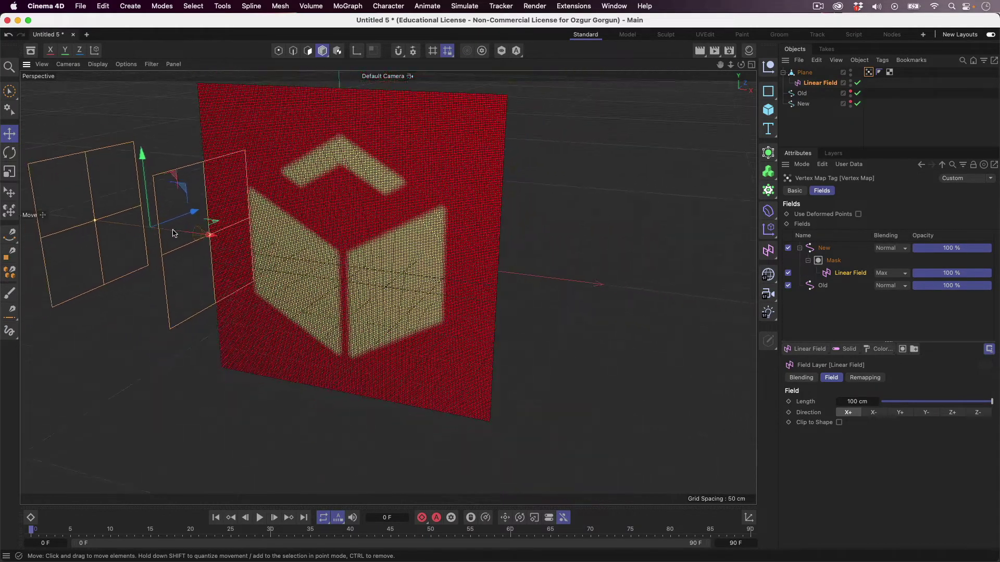
left_click_drag(172, 233, 243, 244, "alt")
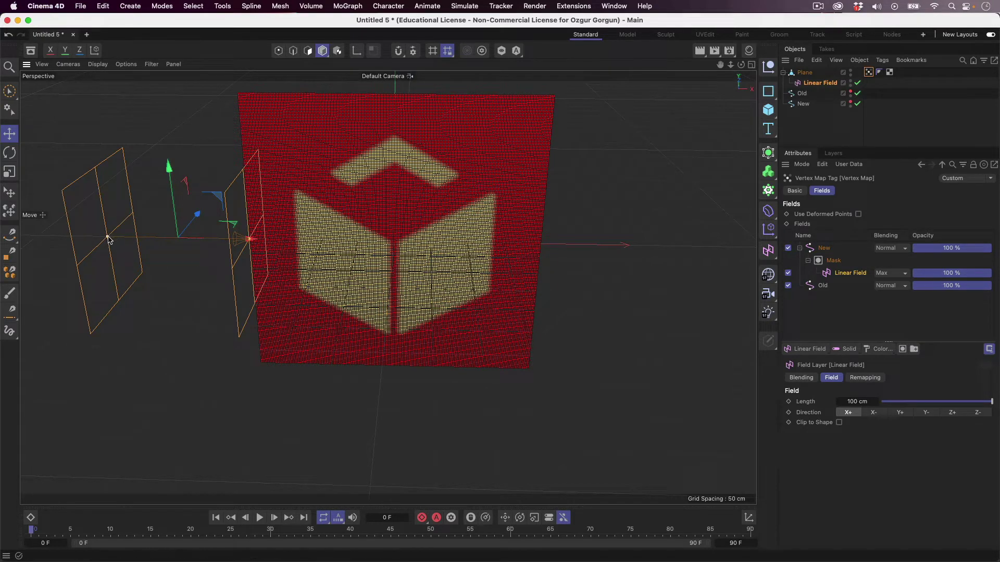
- Shorten the Linear Field to about 32 cm and reverse its direction to X-
left_click_drag(109, 238, 157, 239)
left_click_drag(241, 239, 290, 280)
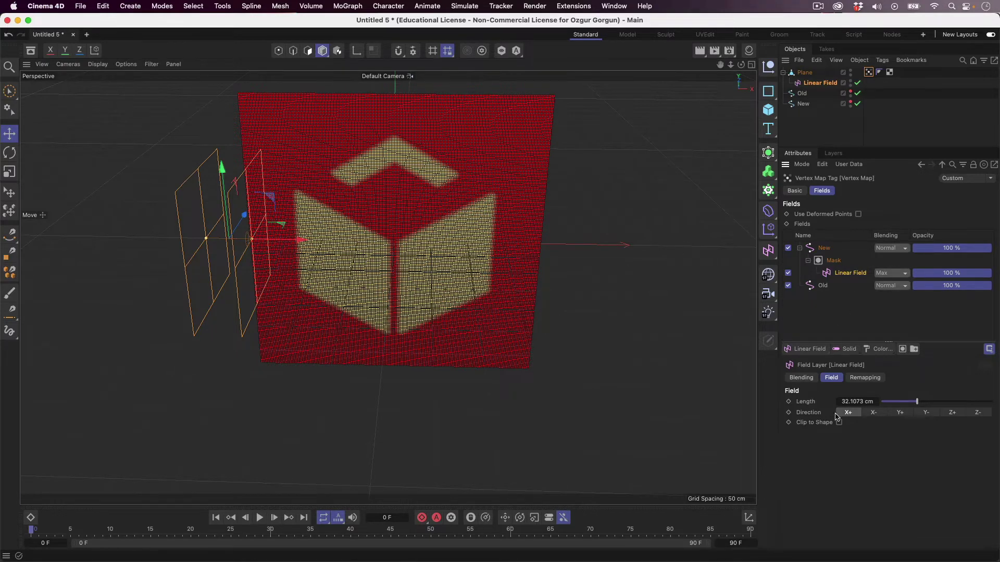
left_click(877, 413)
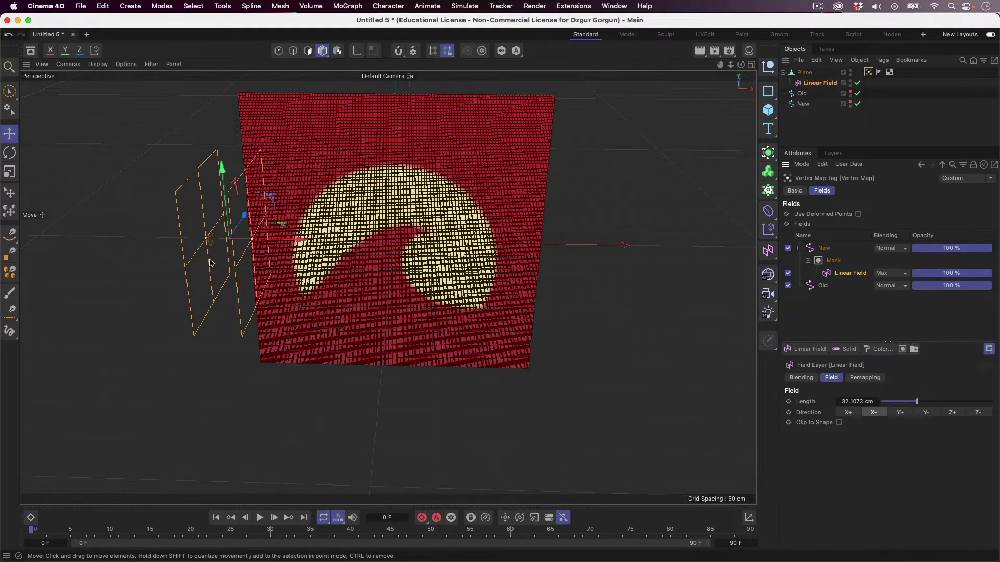
- Test the sweep across the Plane, position the Linear Field at about X -207.9 cm, and keyframe its X position at frame 0
left_click_drag(278, 243, 575, 268)
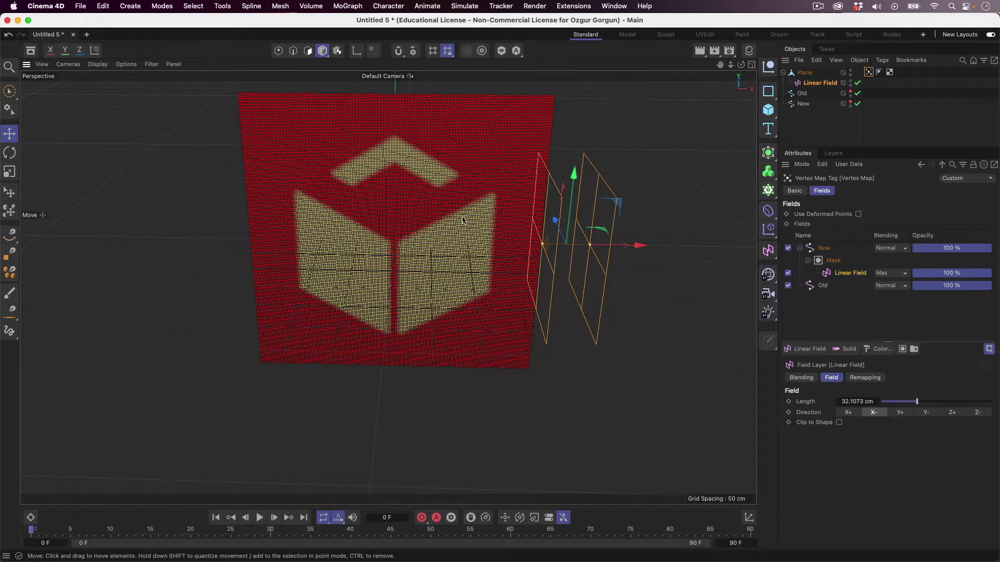
left_click_drag(636, 246, 317, 250)
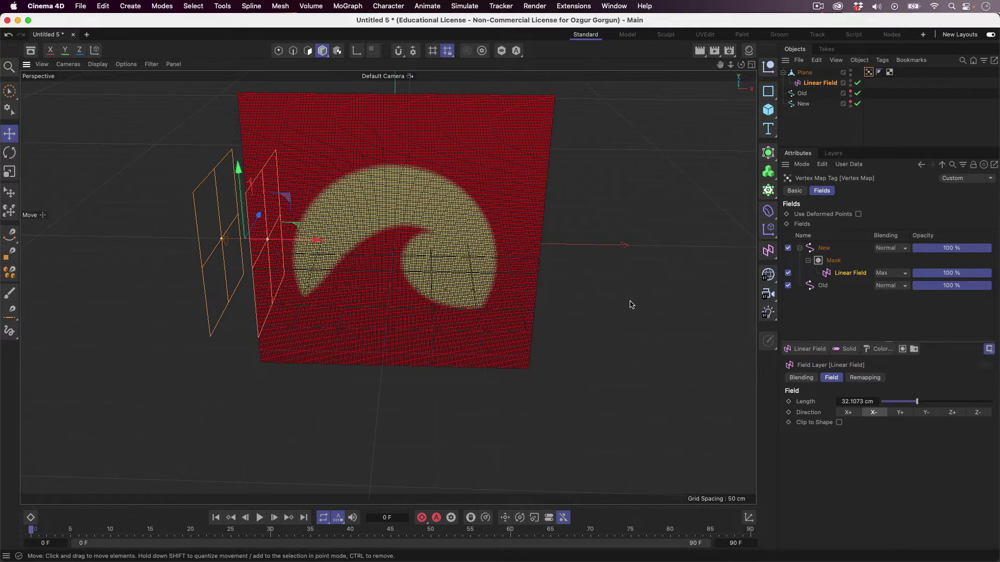
left_click(819, 83)
left_click(830, 191)
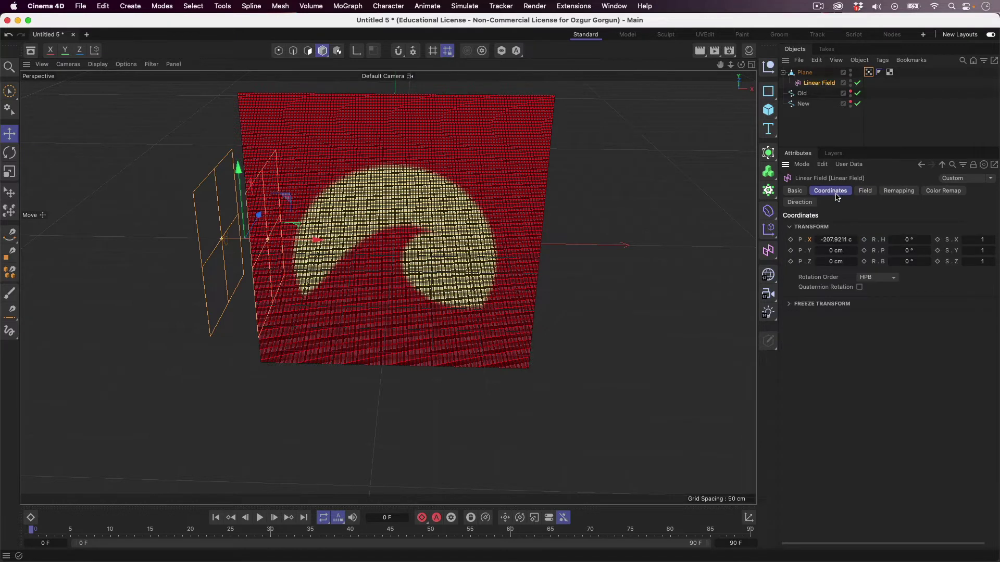
left_click(791, 240)
- Keyframe the Linear Field's X position at about 207.9 cm on frame 45, and play the animation
left_click_drag(287, 536, 391, 534)
left_click_drag(315, 240, 624, 260)
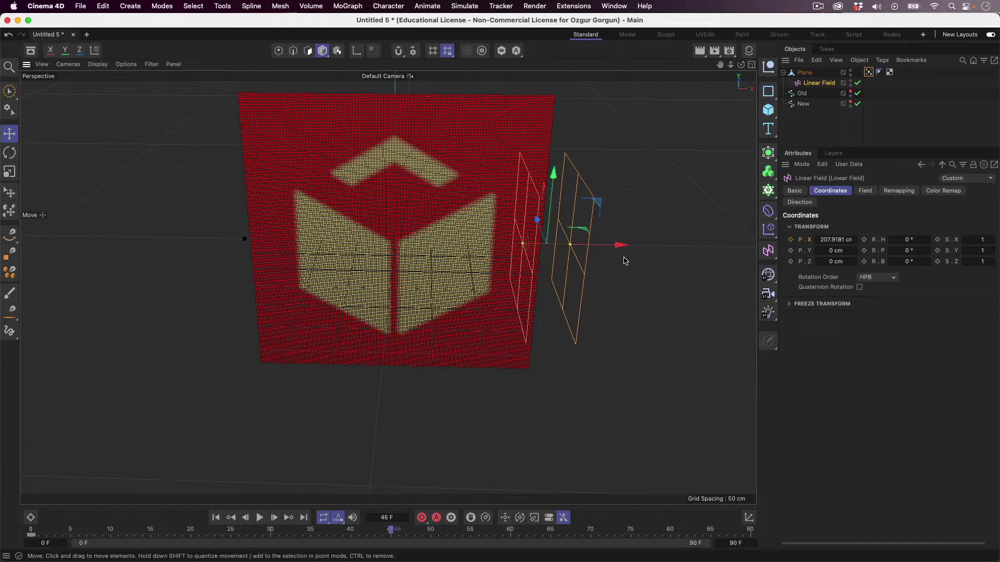
left_click(790, 240)
left_click(258, 517)
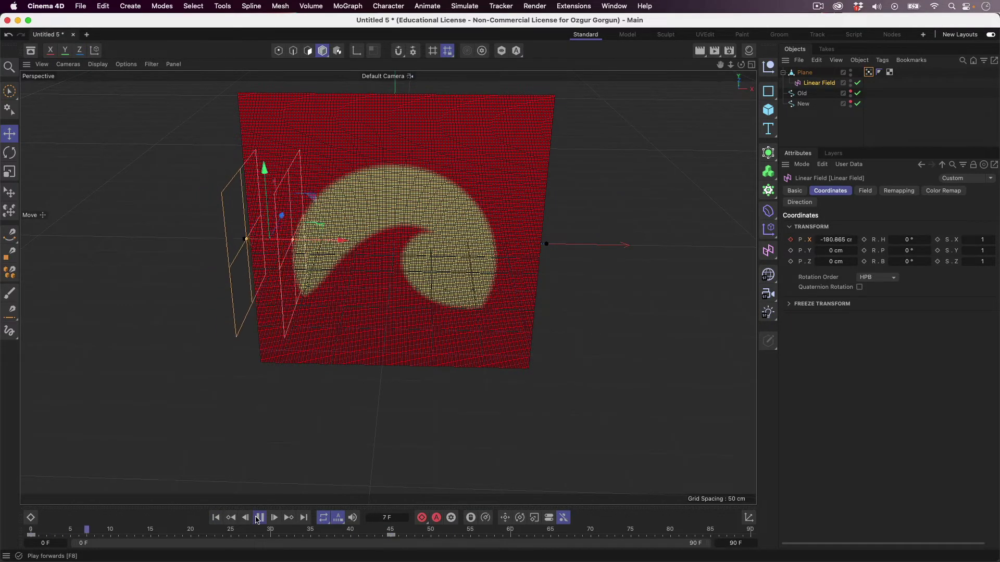
left_click(258, 518)
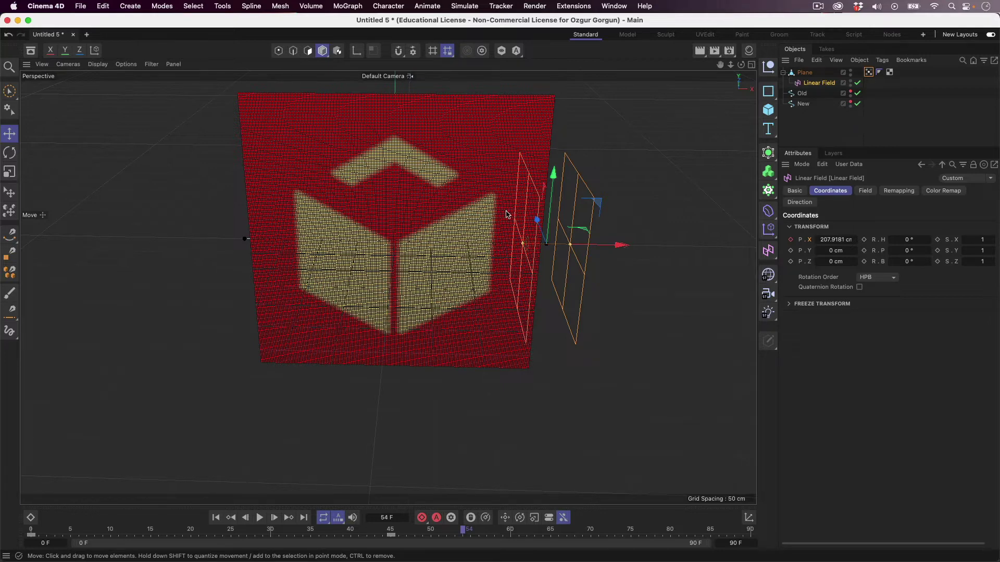
- Add a Plain effector, take the Linear Field out of the Plane's hierarchy, and make the Plain a child of the Plane
left_click(769, 229)
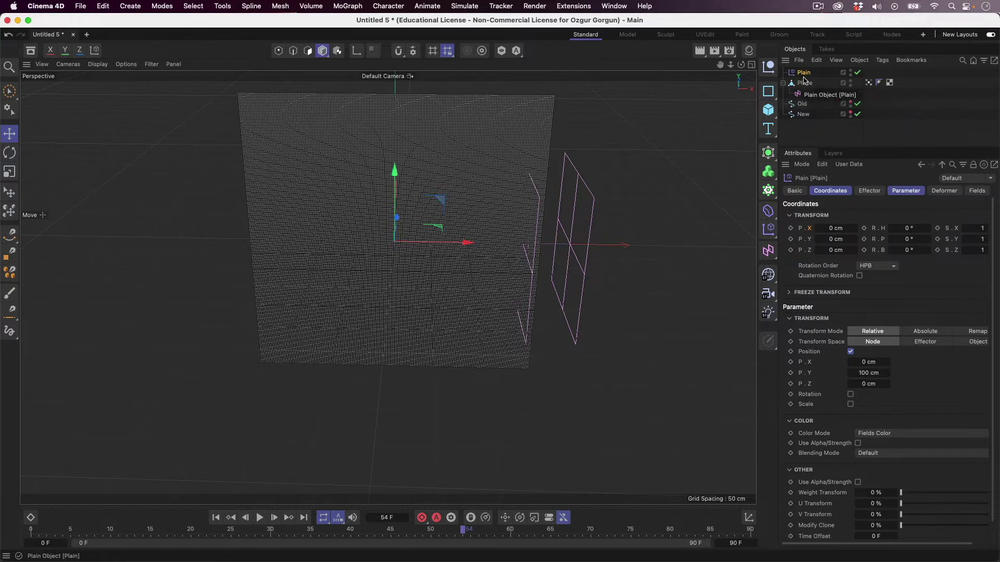
left_click_drag(818, 94, 816, 119)
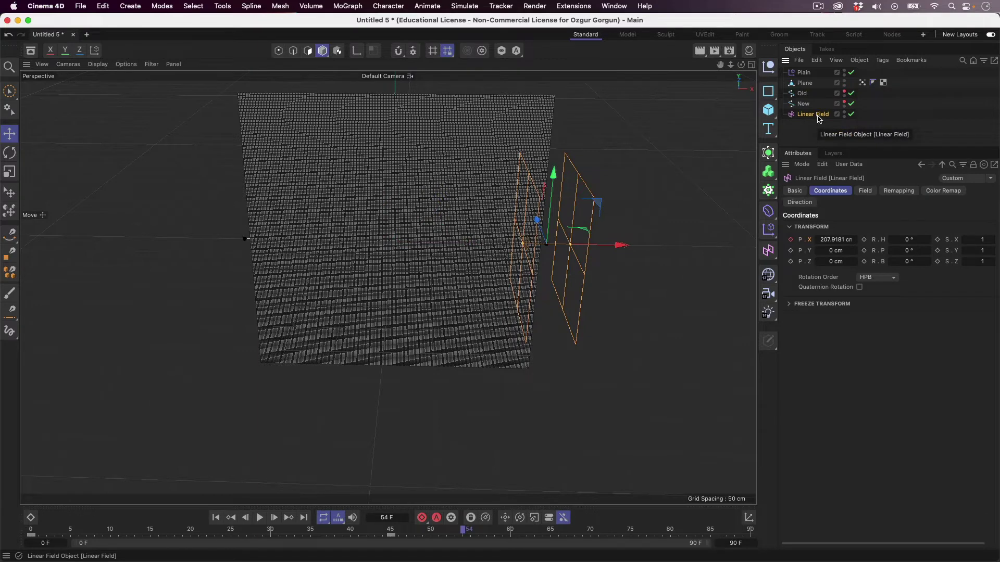
left_click(803, 73)
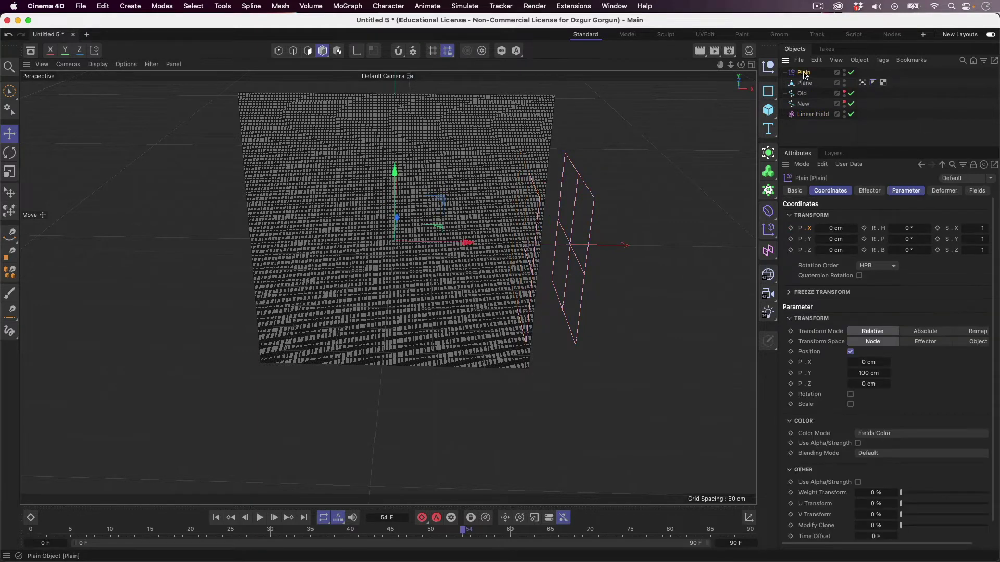
left_click_drag(805, 74, 807, 85)
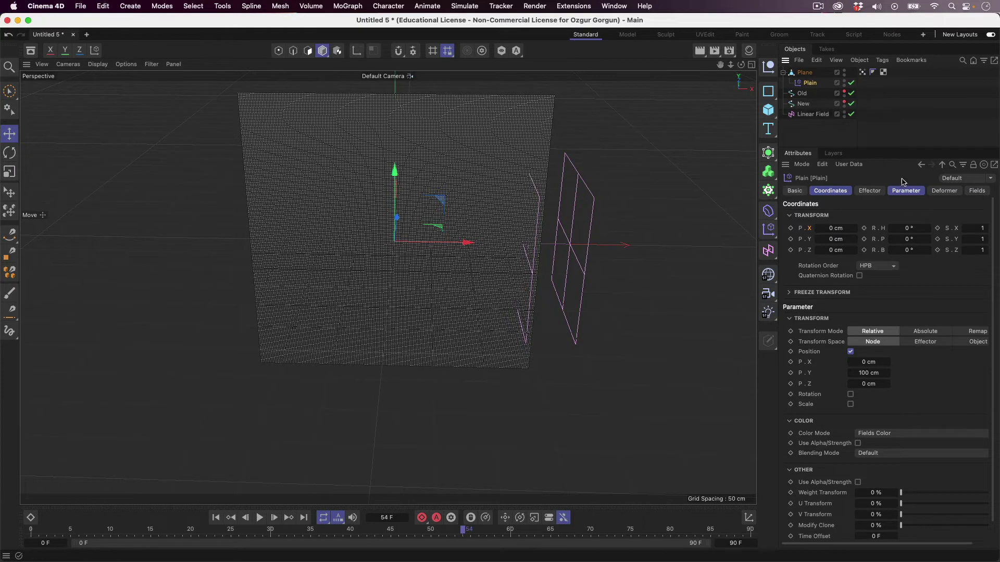
- Try the Plain effector's Object and Polygon deformation modes, and set Deformation to Point
left_click(943, 192)
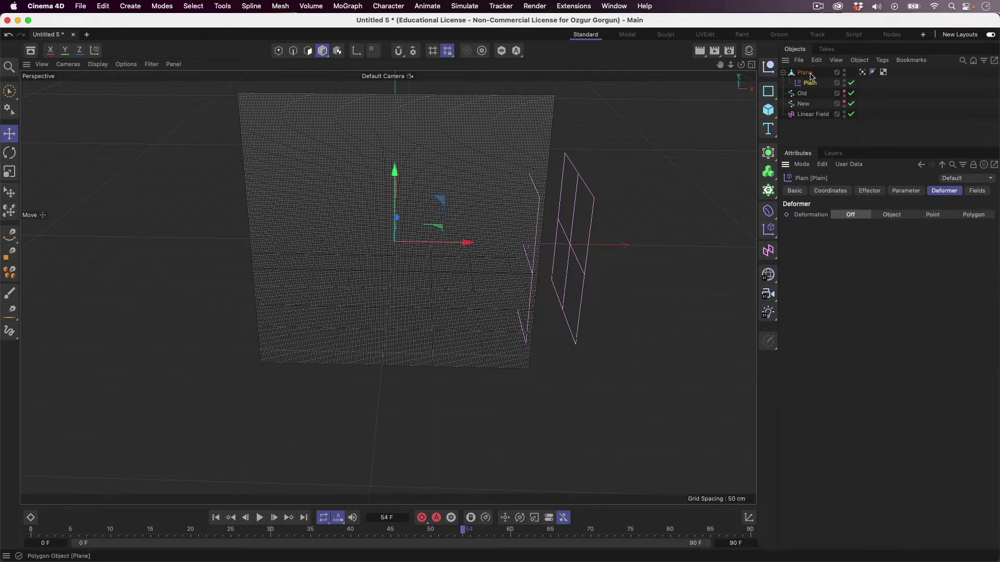
left_click(891, 215)
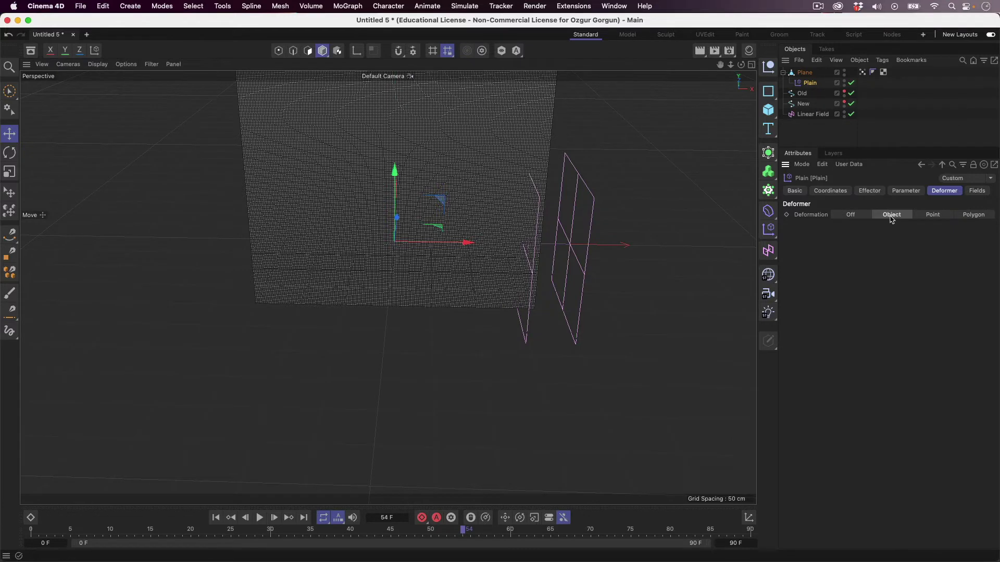
left_click(931, 215)
left_click(970, 215)
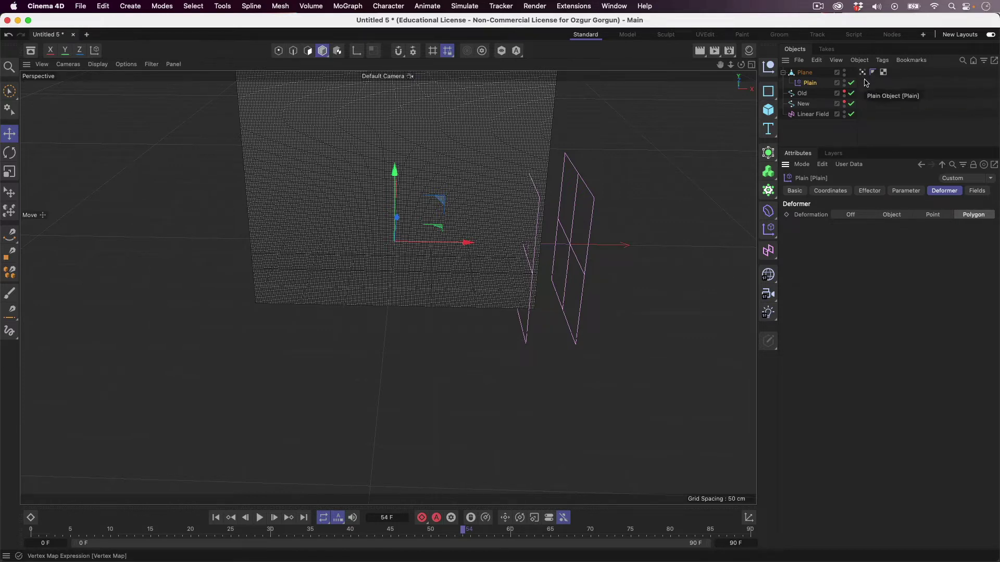
left_click(924, 216)
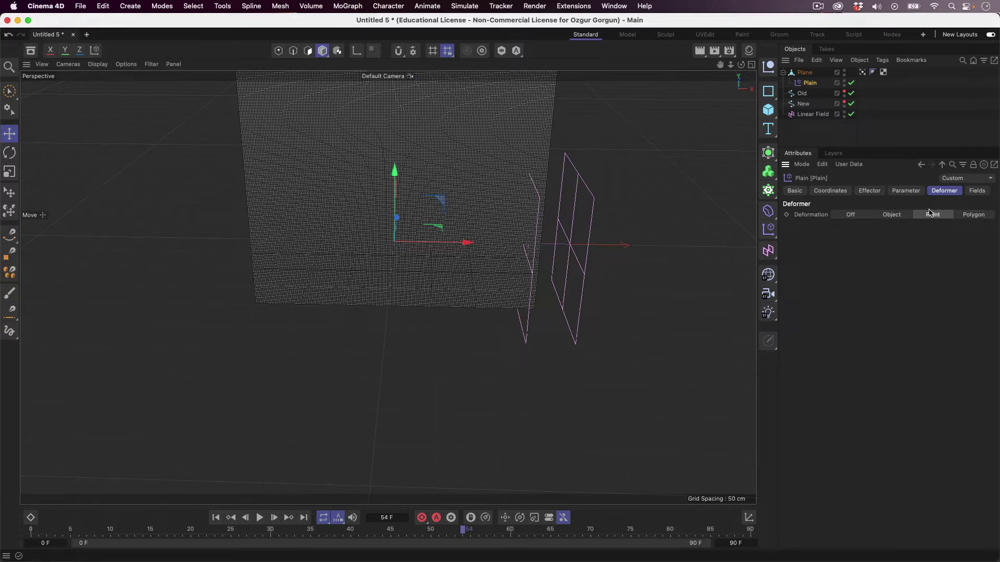
- Set the Plain effector's position offset to 0 cm in Y and -25 cm in Z, and use the Plane's Vertex Map as its field
left_click(917, 193)
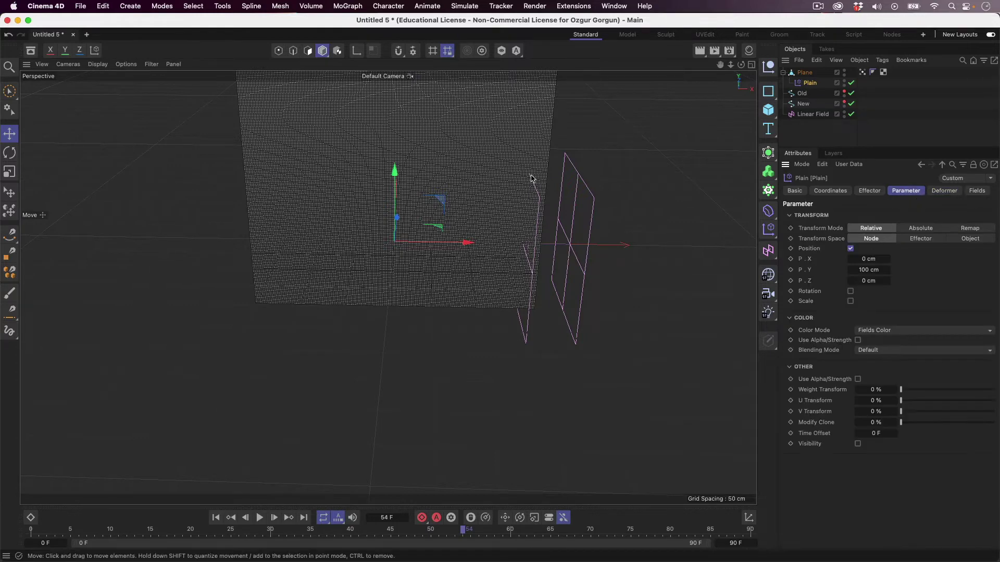
left_click(878, 270)
type("0")
key("Return")
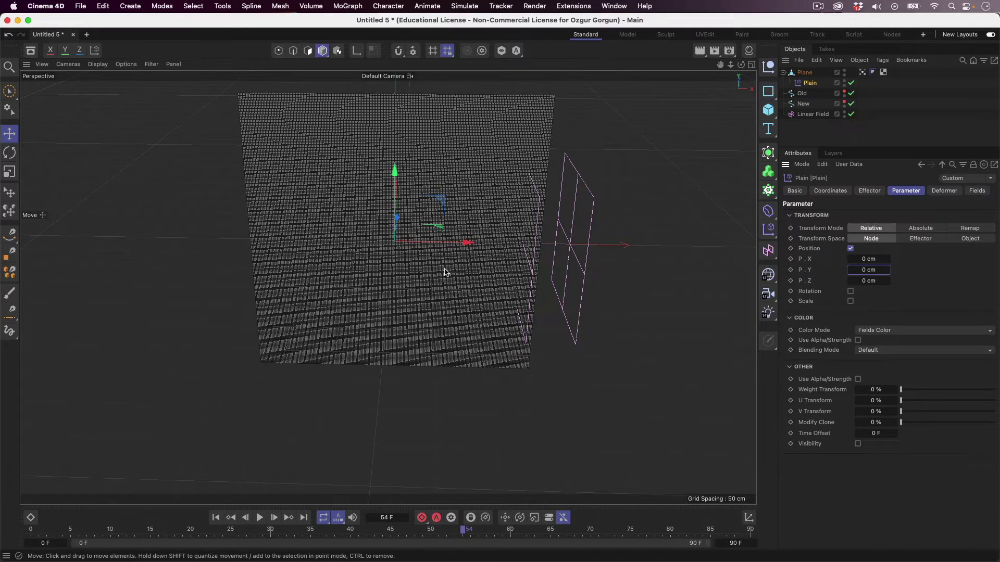
left_click_drag(873, 284, 873, 297)
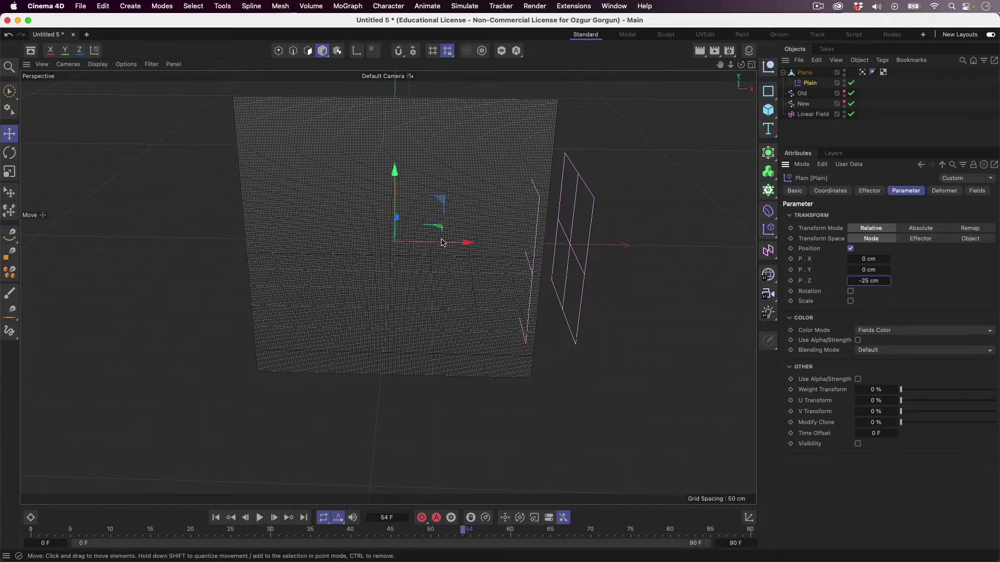
left_click(975, 191)
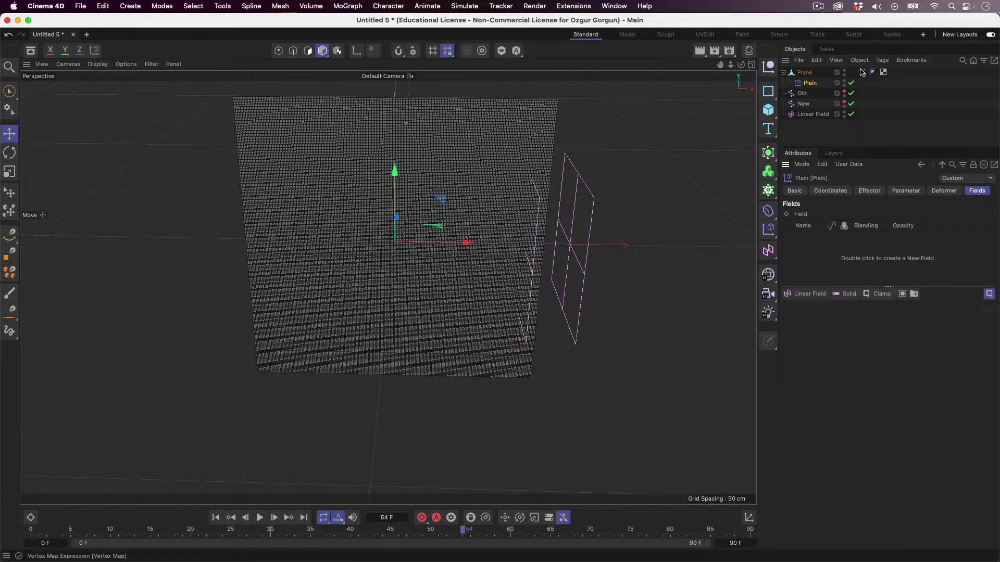
left_click_drag(862, 72, 850, 246)
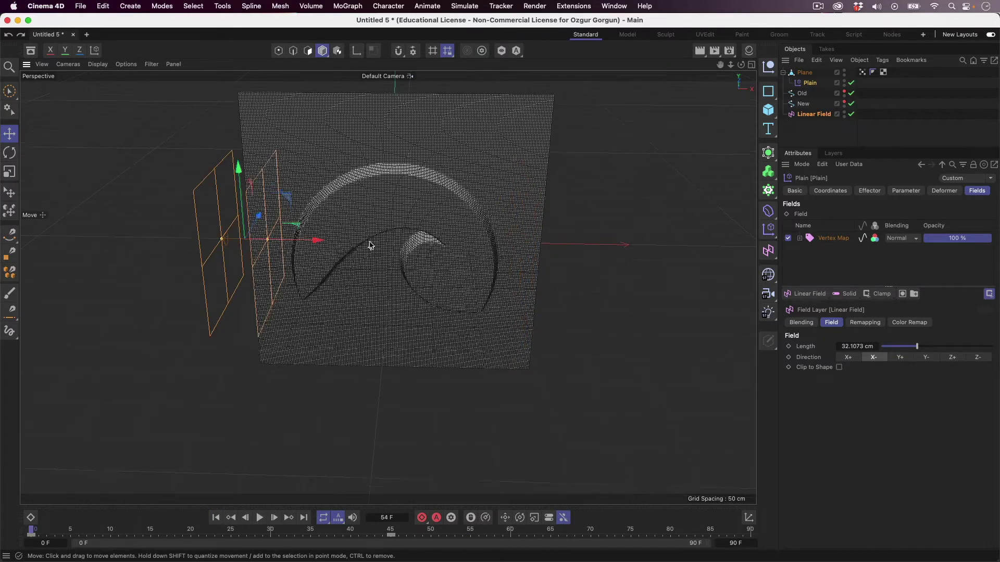
- Switch the viewport to Gouraud shading and play the animation to inspect the raised logo relief from another angle
right_click_drag(385, 221, 471, 227, "alt")
middle_click_drag(471, 227, 451, 247, "alt")
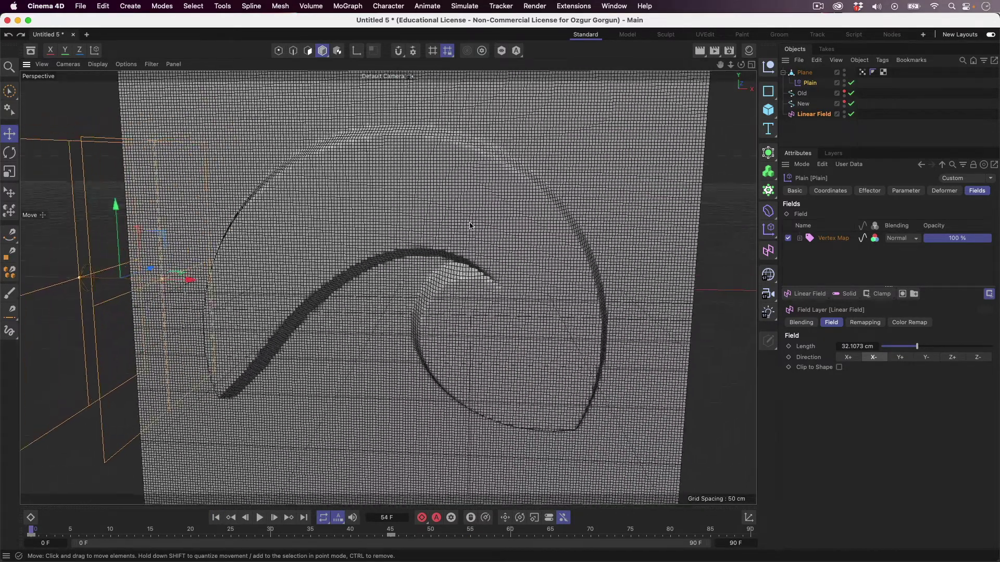
key("n")
key("a")
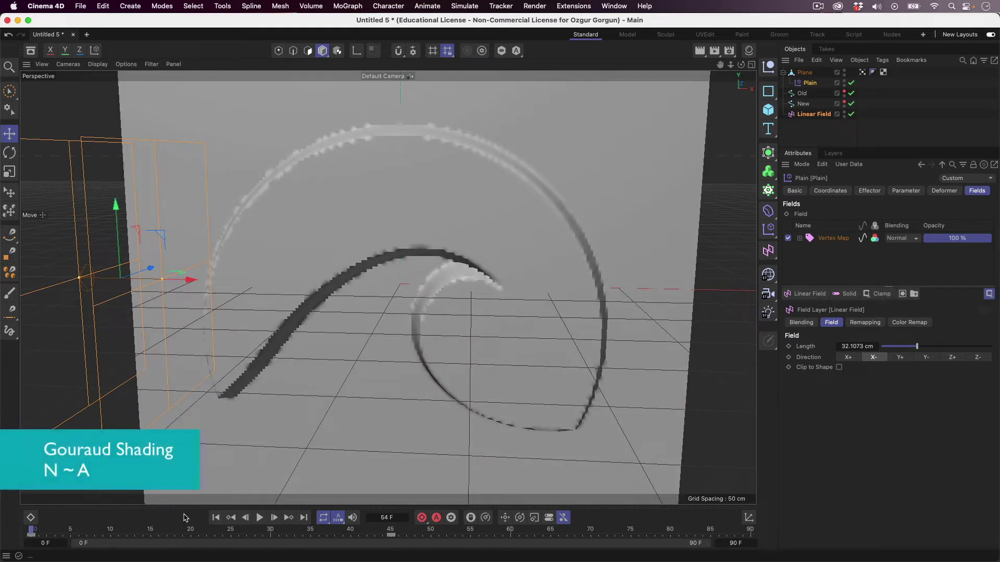
left_click(259, 517)
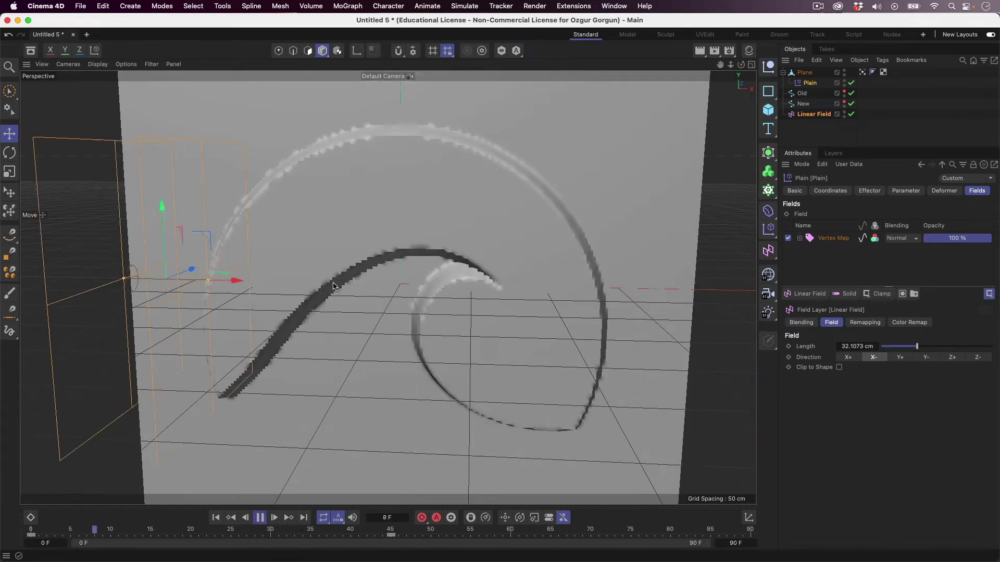
left_click_drag(348, 280, 427, 292, "alt")
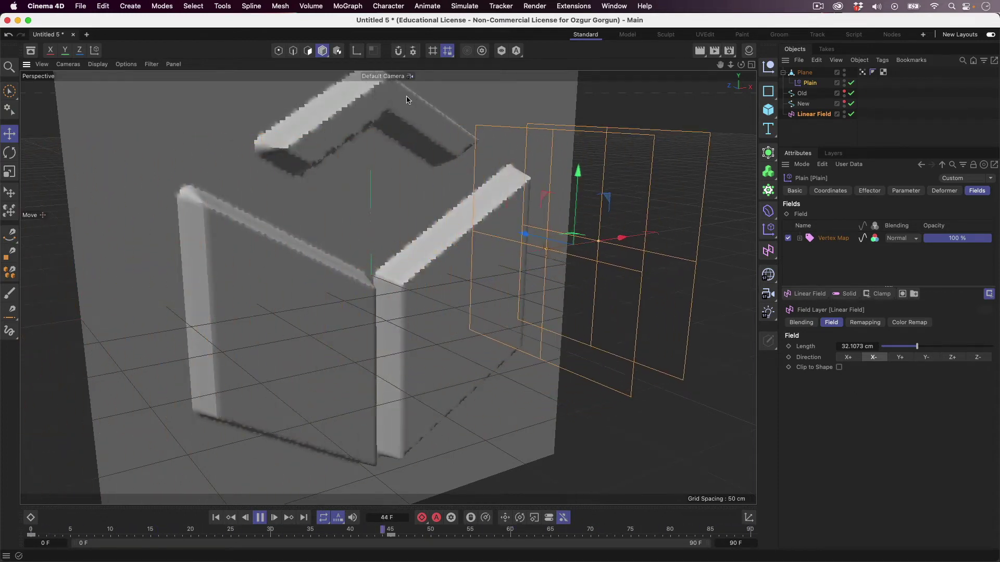
- Stop playback, set the Distance of both the New and Old spline fields in the Vertex Map to 10 cm, and clear the selection
left_click(863, 73)
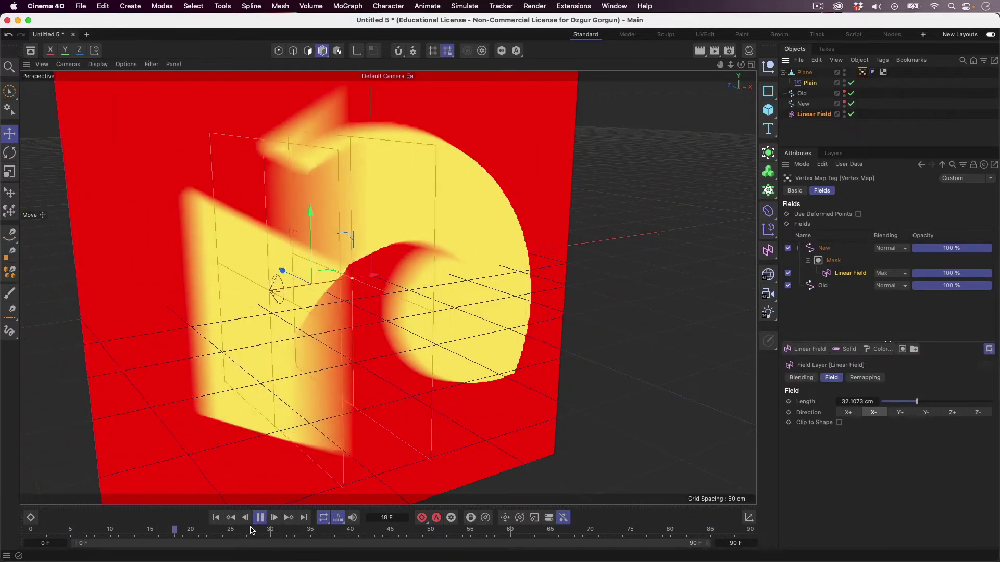
left_click(259, 518)
left_click_drag(391, 360, 308, 362, "alt")
left_click(823, 248)
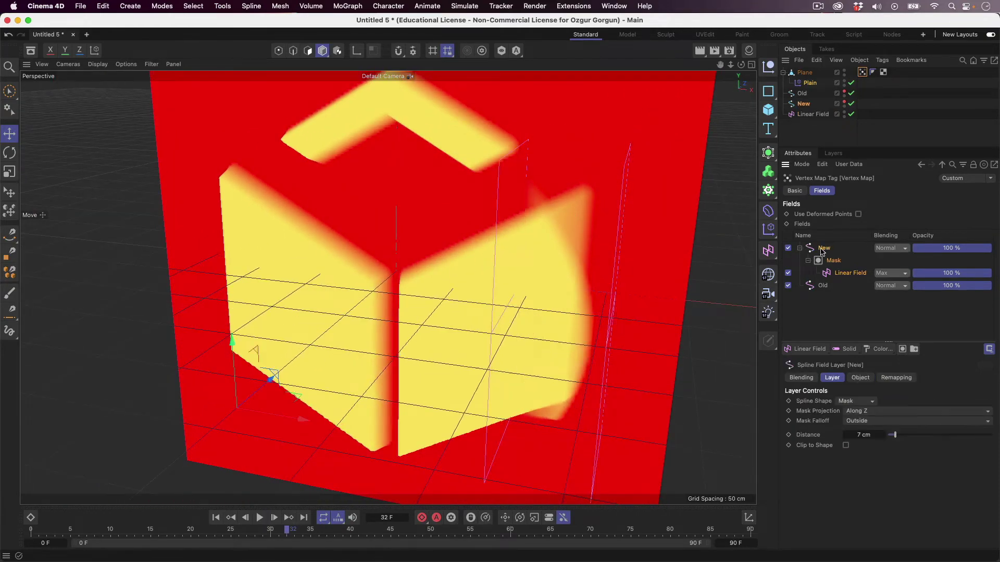
left_click(823, 285, "shift")
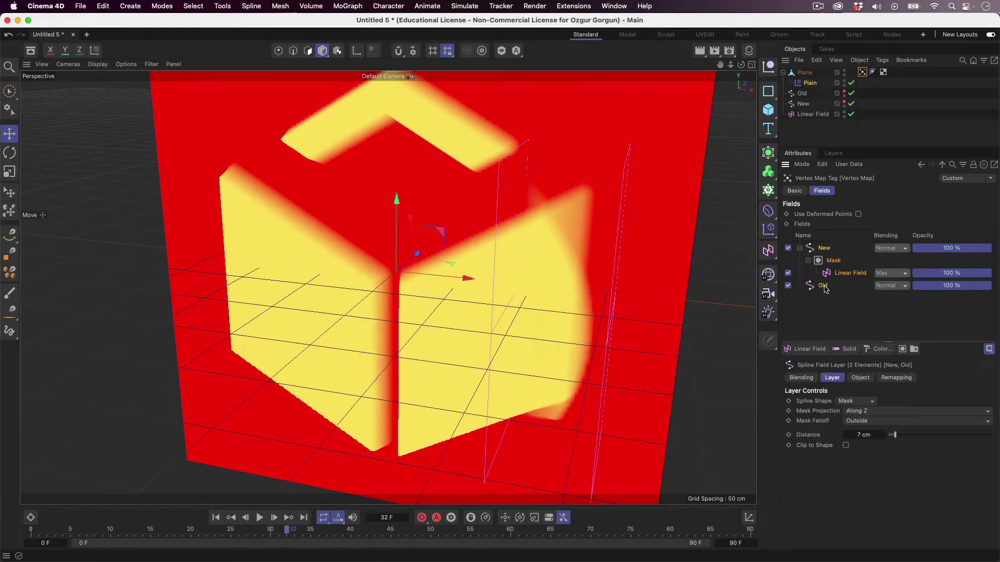
left_click(864, 434)
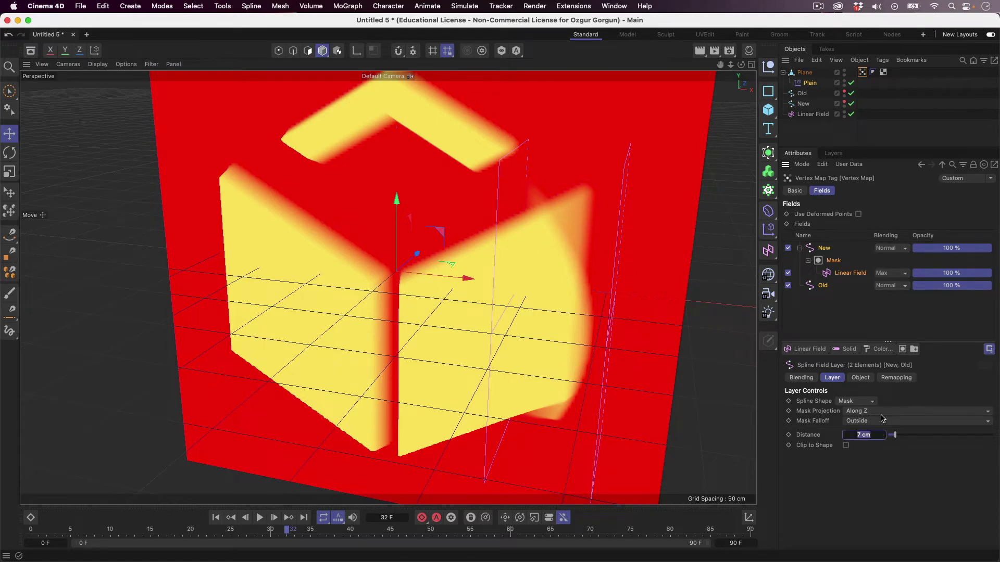
type("10")
key("Return")
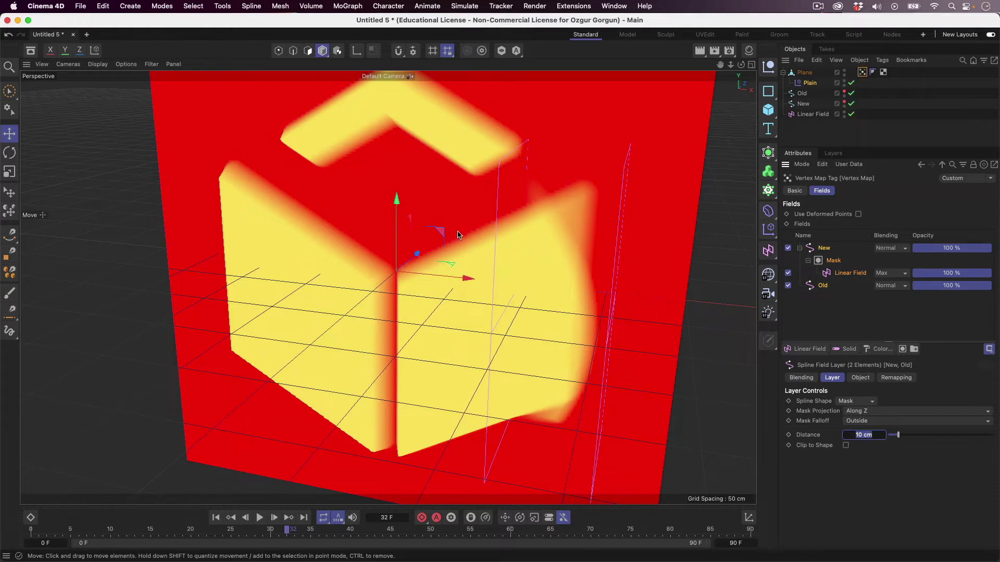
left_click(821, 138)
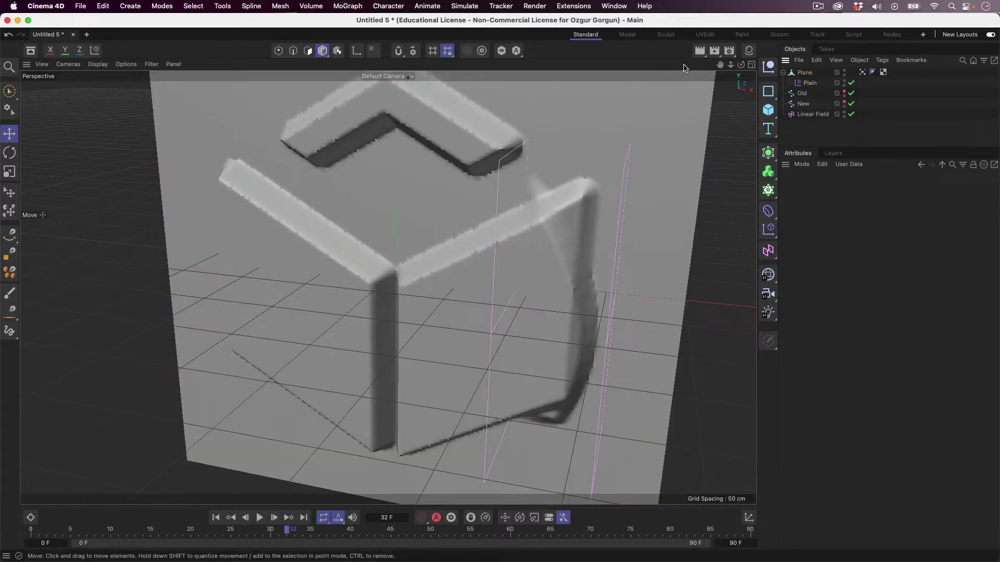
- Add a Smoothing deformer and make it a child of the Plane, directly after the Plain effector
left_click(804, 73)
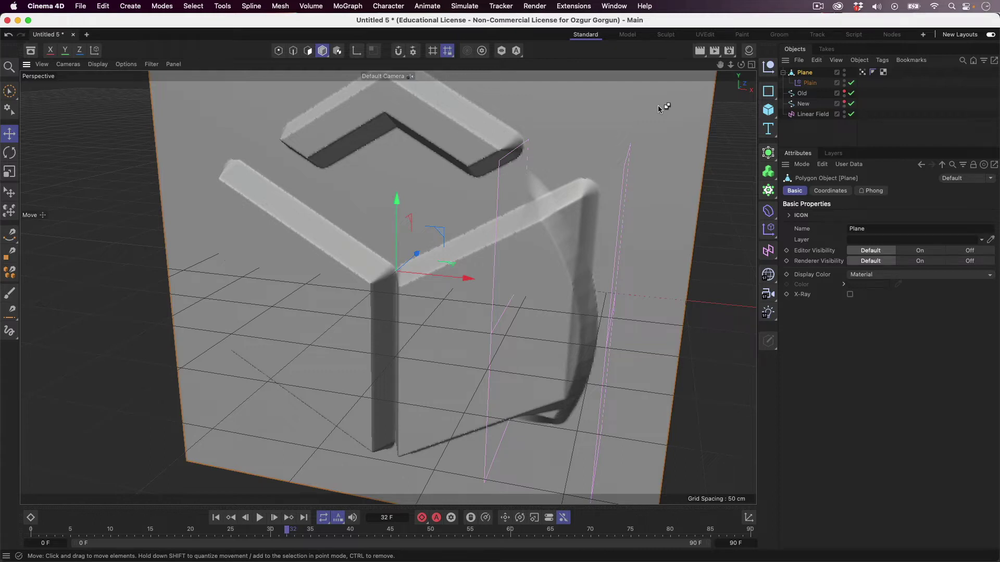
key("super+z")
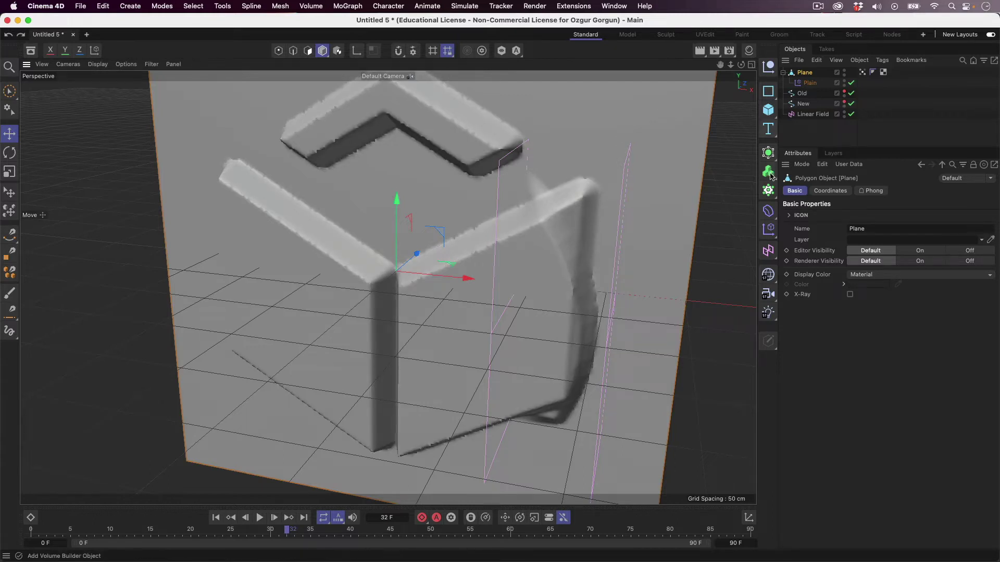
left_click(769, 211)
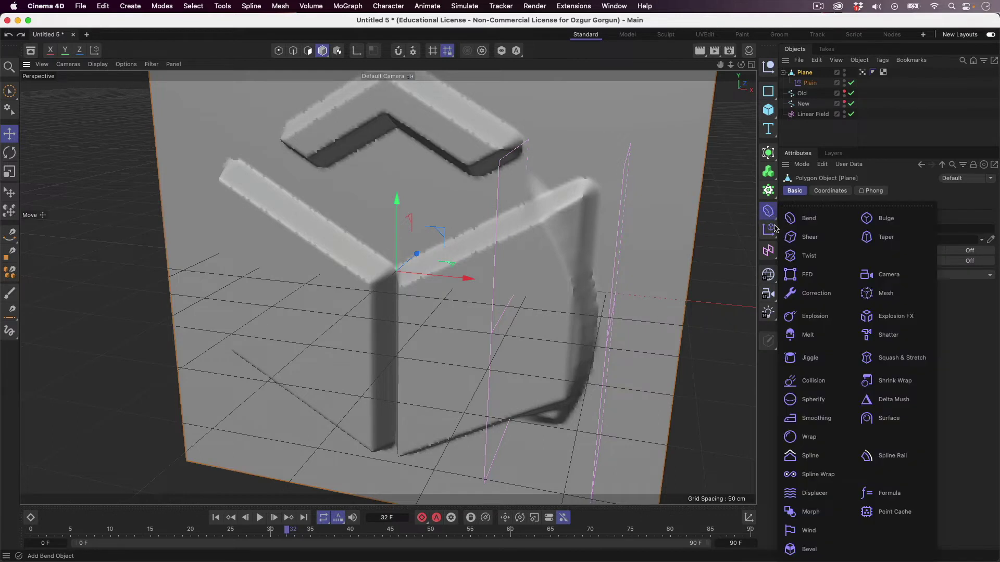
left_click(816, 418)
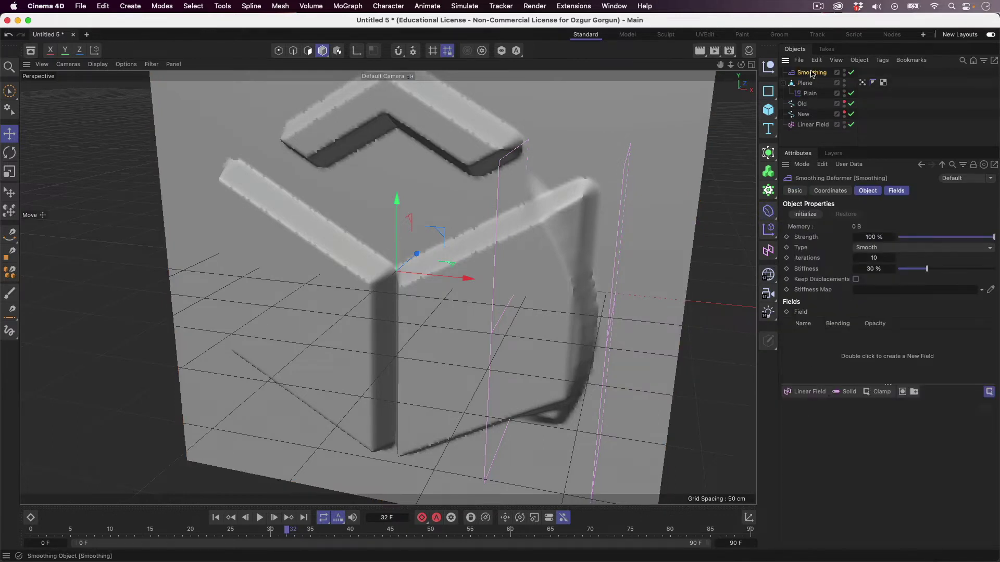
left_click_drag(811, 76, 814, 101)
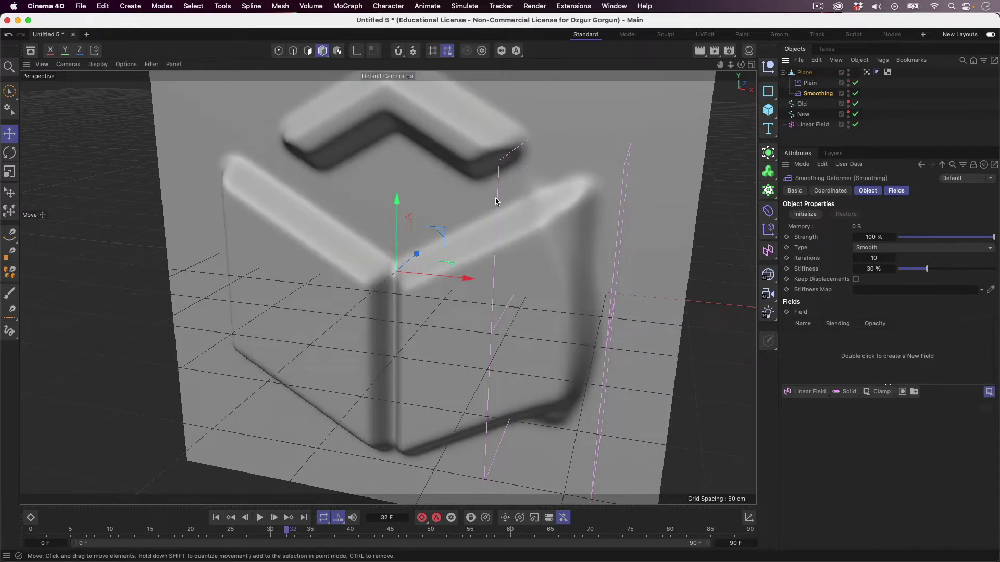
- View the plane more from the front and play the animation from the first frame to inspect the smoothed relief
left_click_drag(416, 309, 471, 287, "alt")
left_click(216, 517)
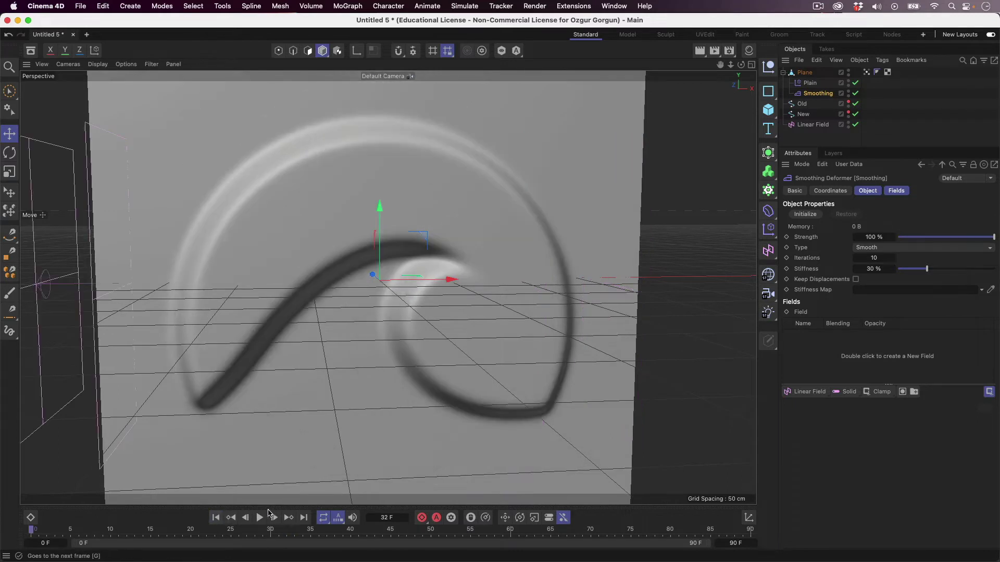
left_click(260, 517)
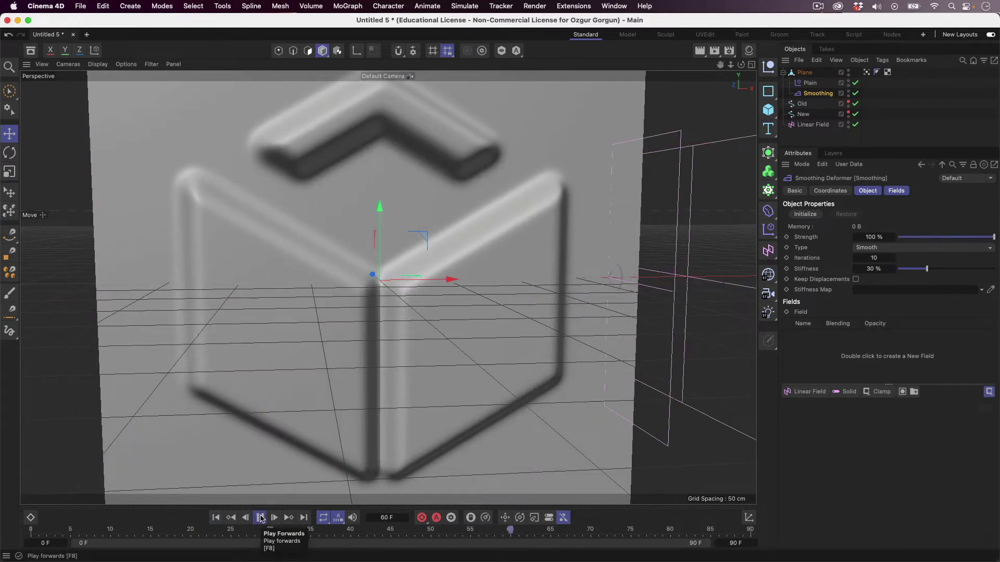
left_click(260, 518)
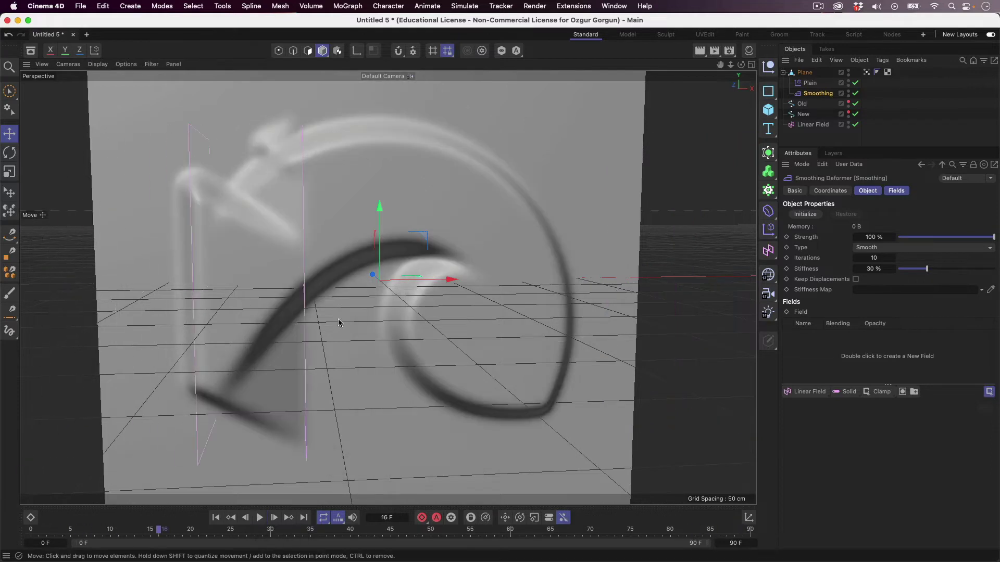
- Filter the viewport to Geometry Only and play the logo transition from the first frame at a slightly turned angle
left_click(152, 65)
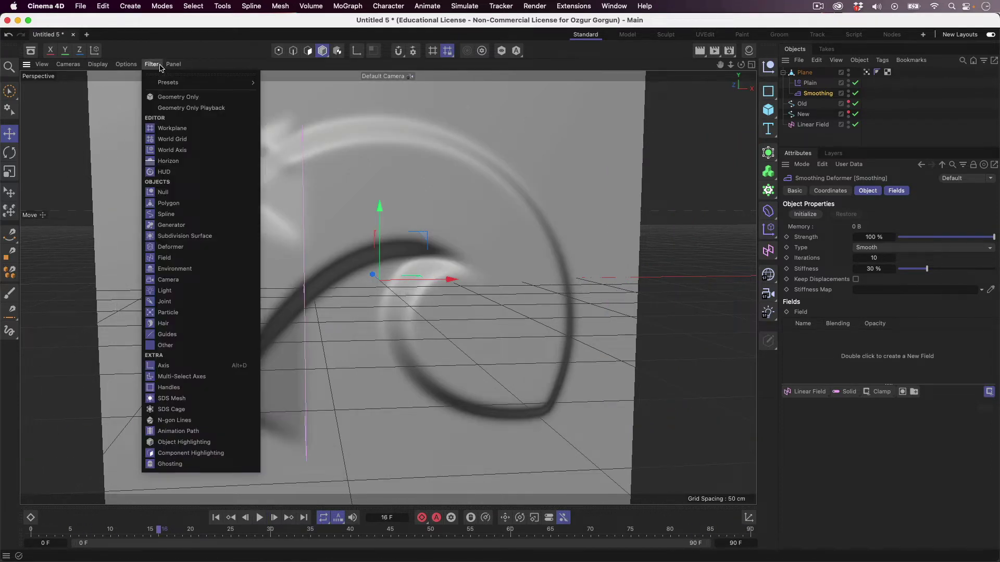
left_click(191, 97)
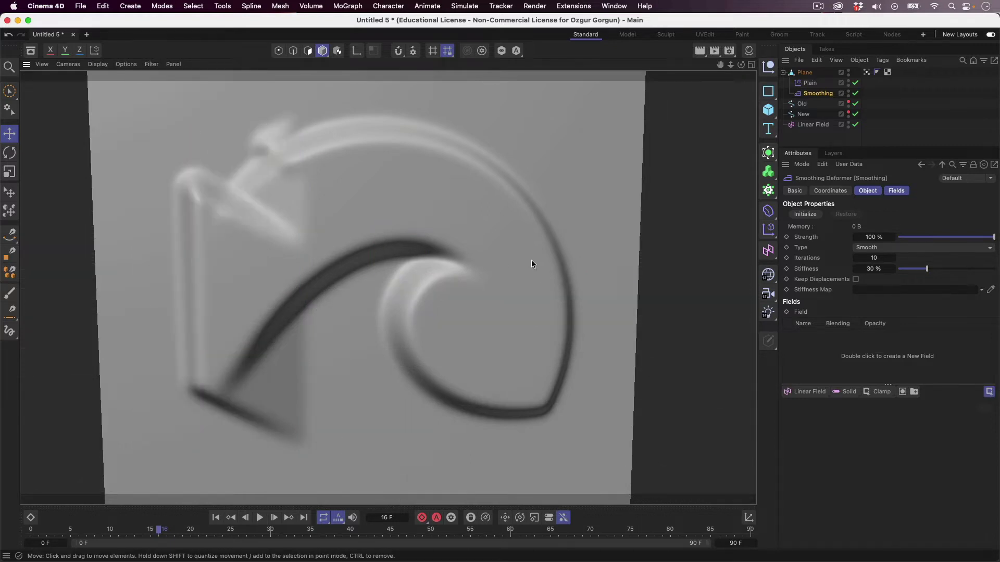
left_click_drag(531, 260, 493, 261, "alt")
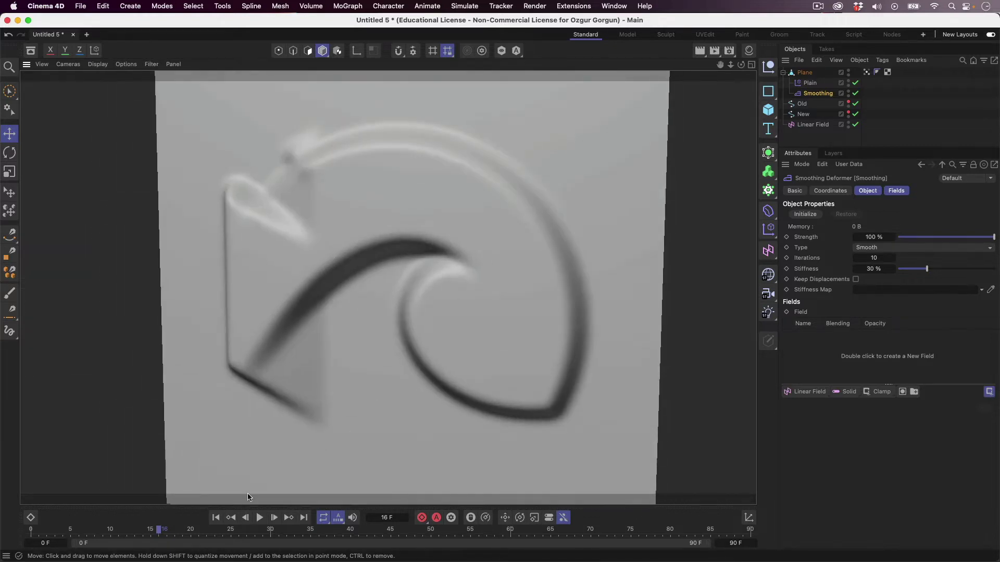
left_click(216, 517)
left_click(259, 517)
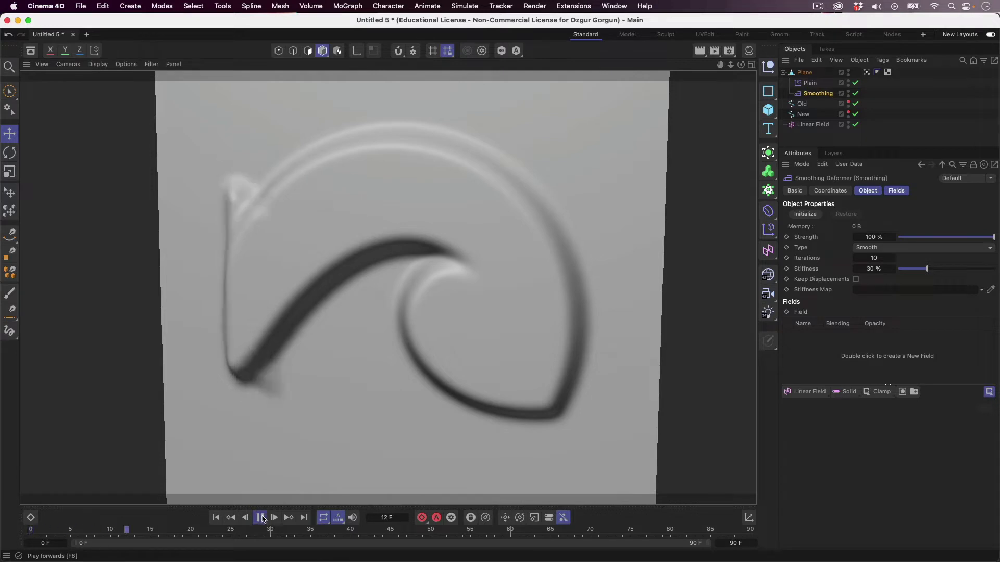
left_click(260, 517)
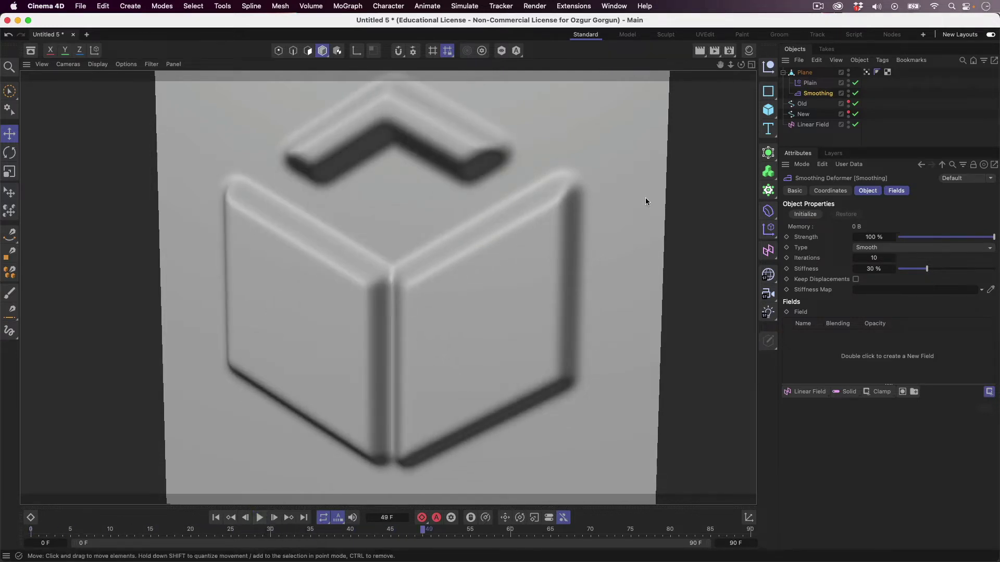
- Add a Delay modifier layer above the New and Old spline fields in the Plane's Vertex Map
left_click(867, 72)
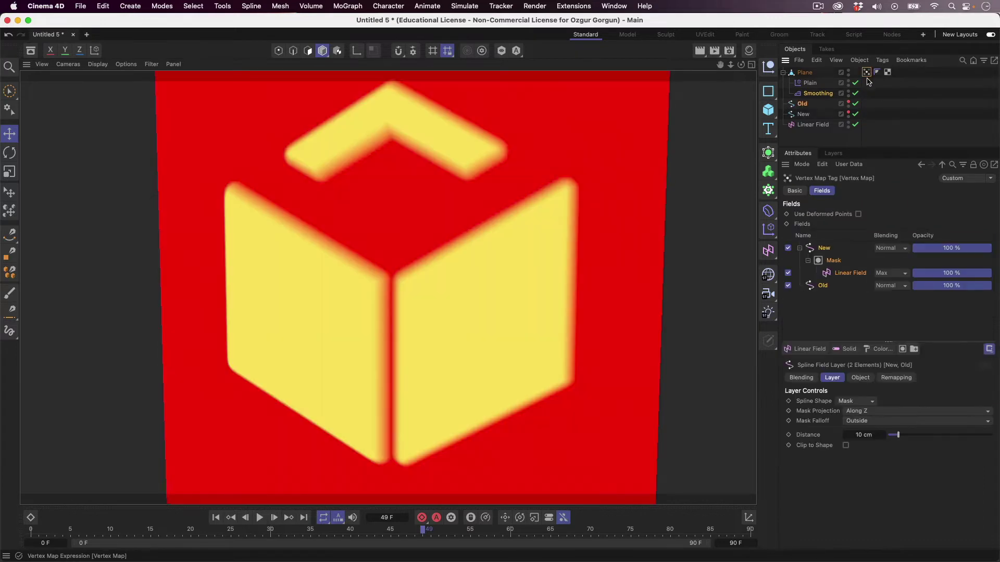
left_click(881, 349)
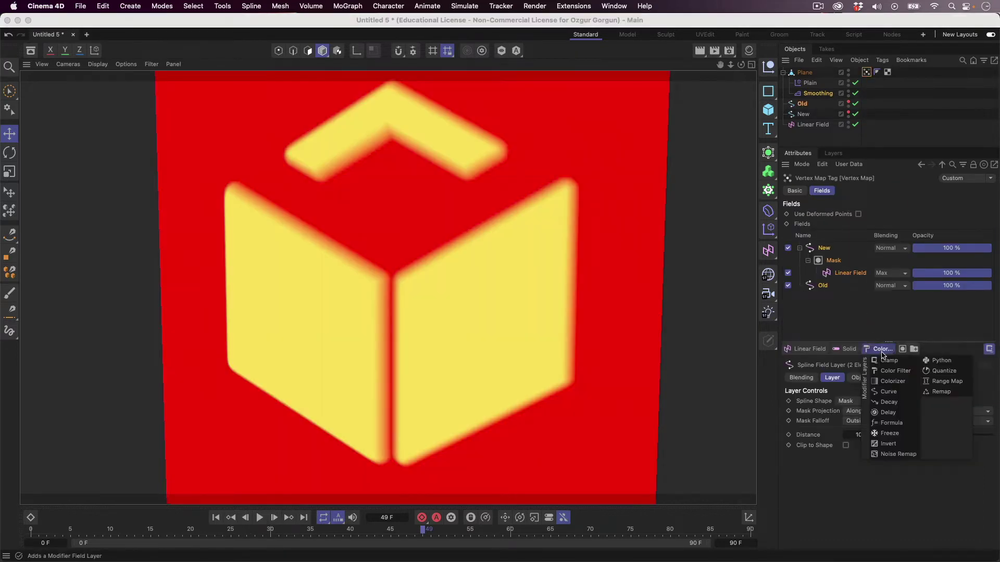
left_click(889, 412)
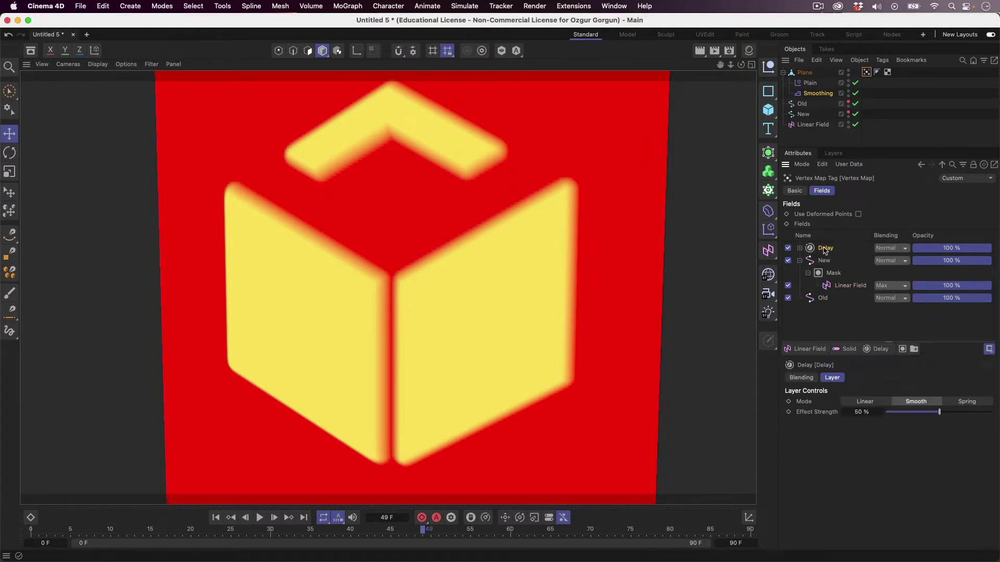
left_click(769, 231)
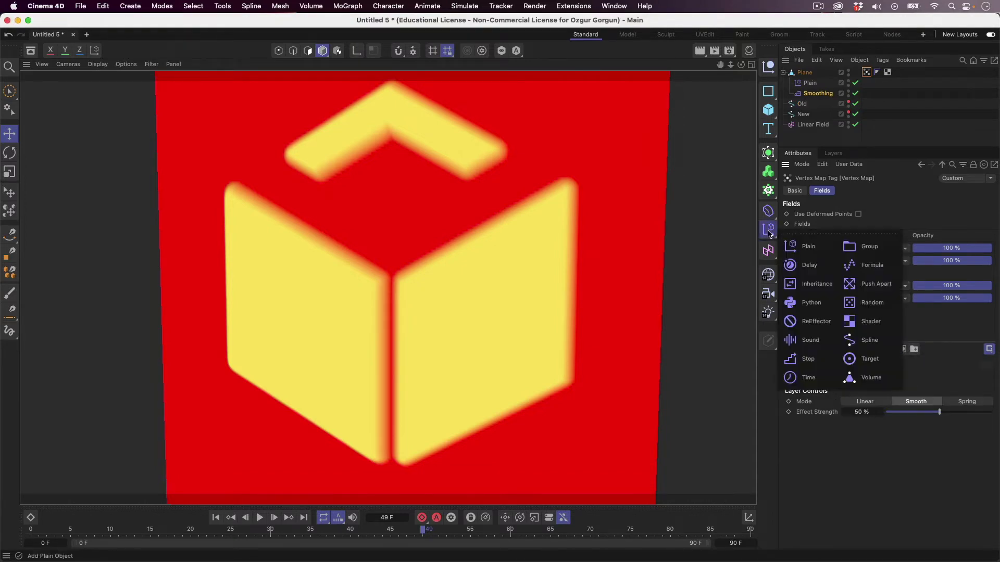
left_click(818, 267)
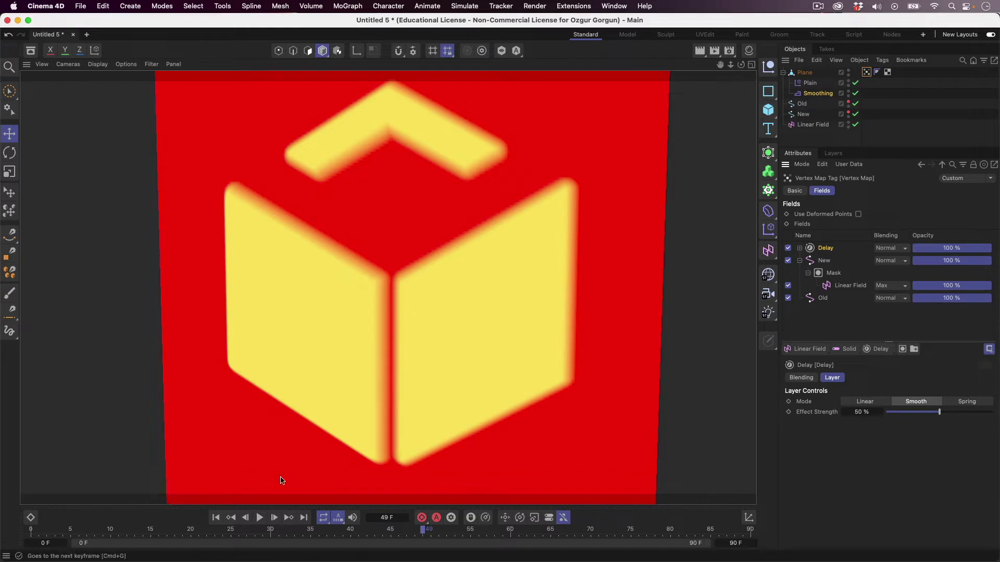
- Play the vertex map animation from the first frame to check the Delay layer's default Smooth mode
left_click(215, 517)
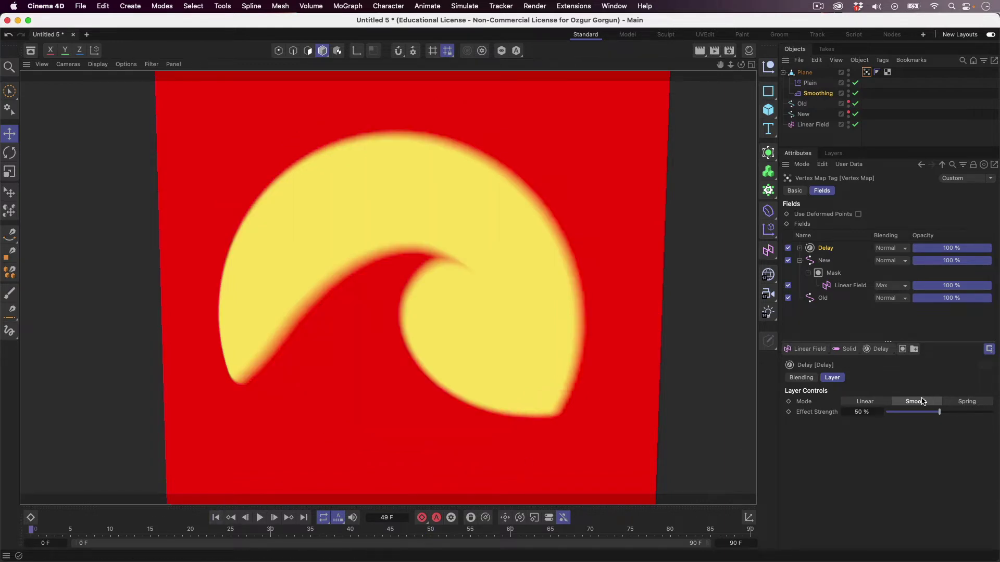
left_click(259, 517)
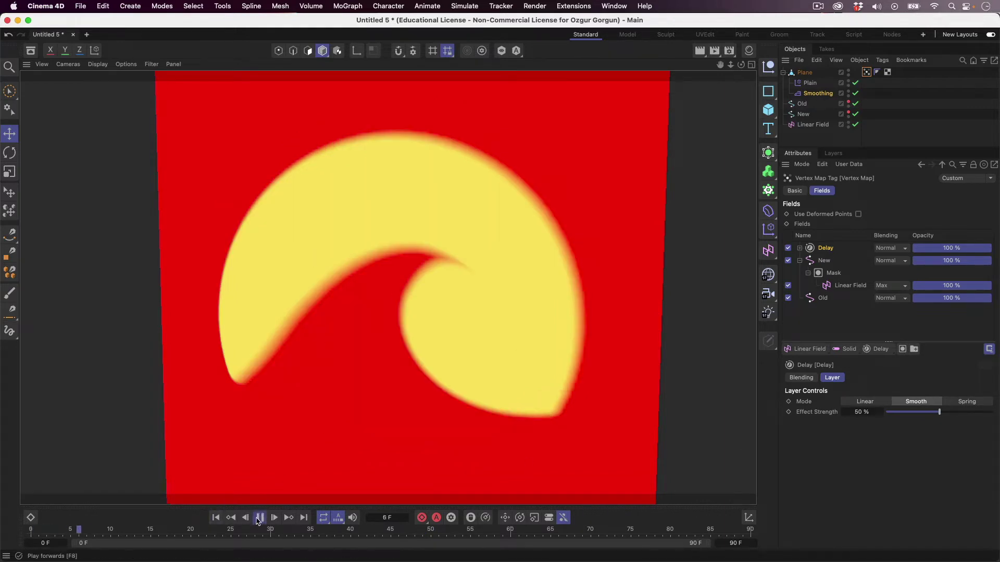
left_click(258, 520)
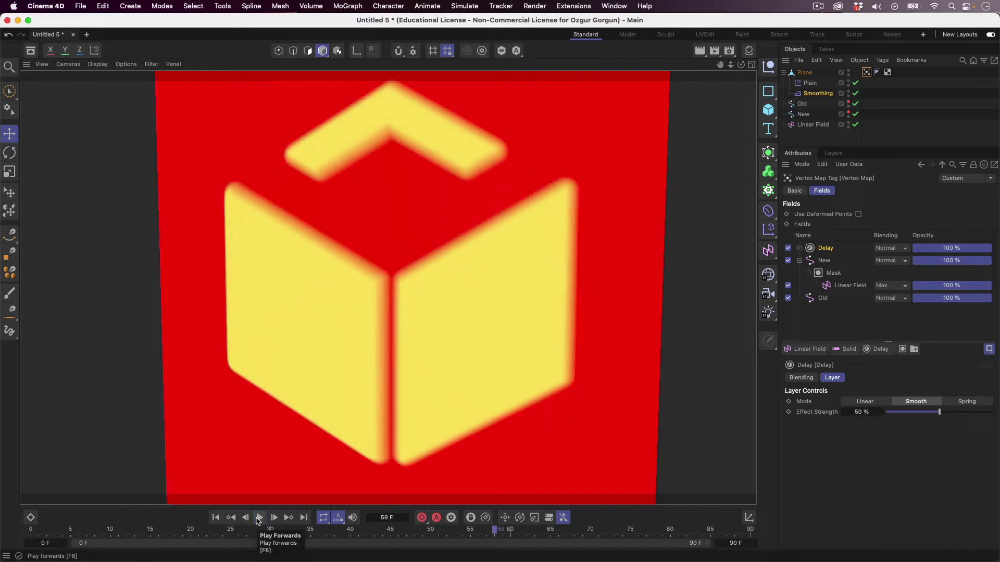
- Try an Effect Strength of 79% on the Delay layer in Smooth mode, playing the animation from the start
left_click(216, 517)
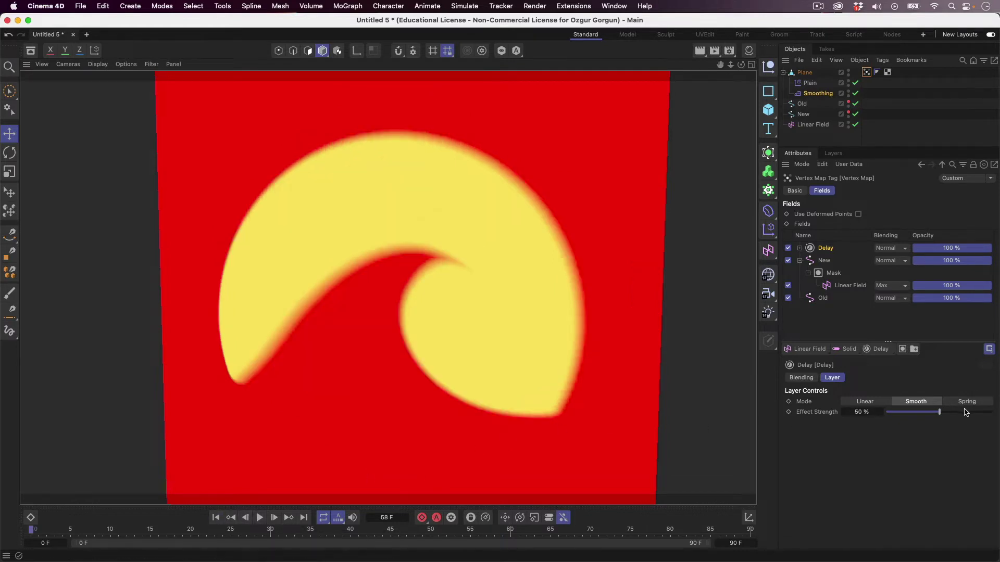
left_click_drag(965, 411, 969, 413)
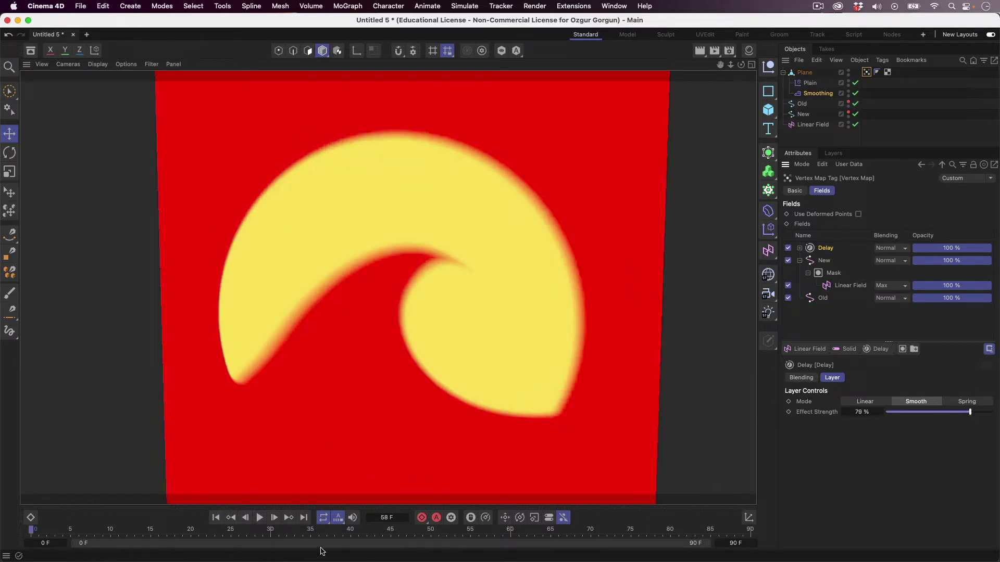
left_click(263, 519)
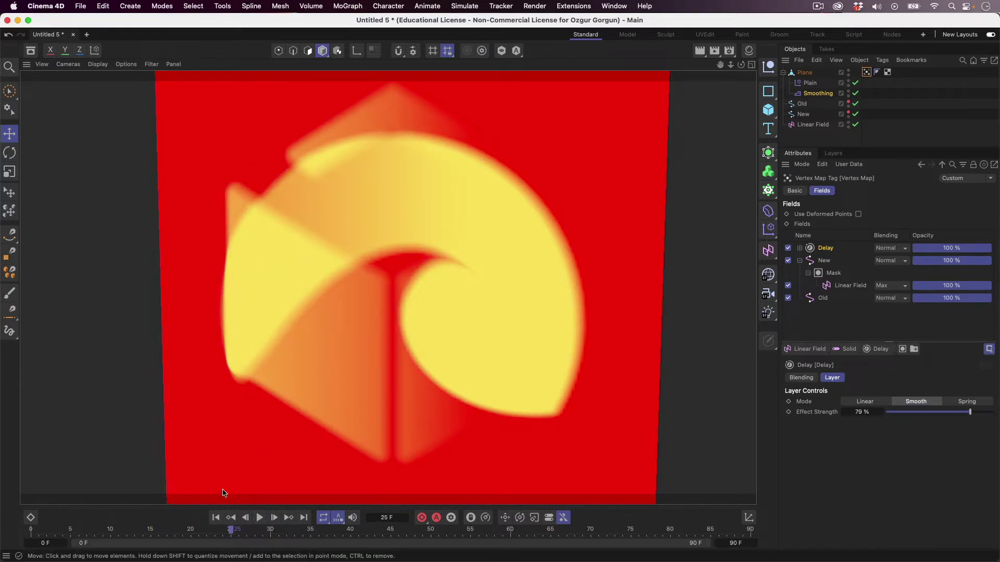
left_click(216, 518)
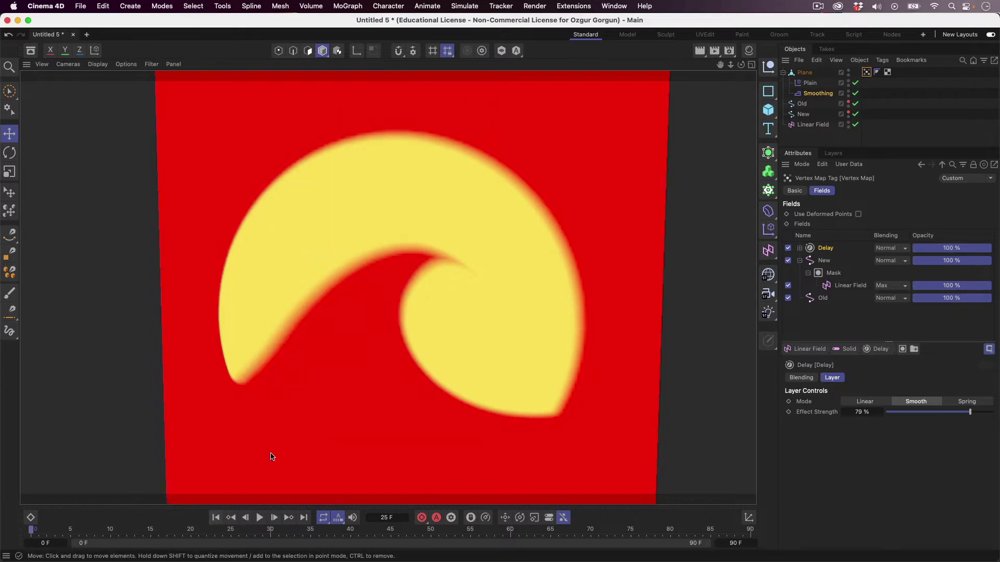
- Set the Delay layer to Spring mode with an Effect Strength of 34%, playing the animation to compare the strengths
left_click(961, 402)
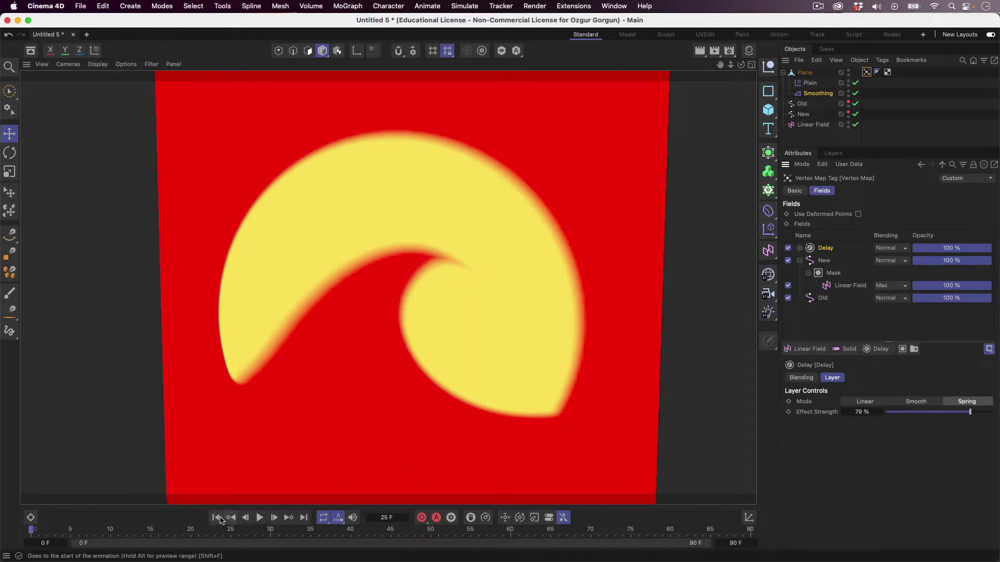
left_click(260, 517)
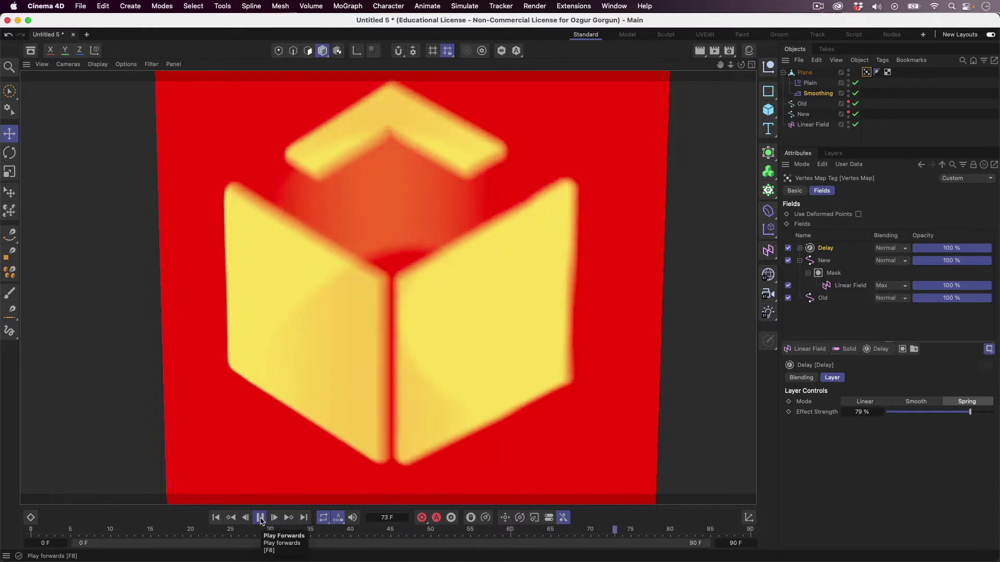
left_click(216, 517)
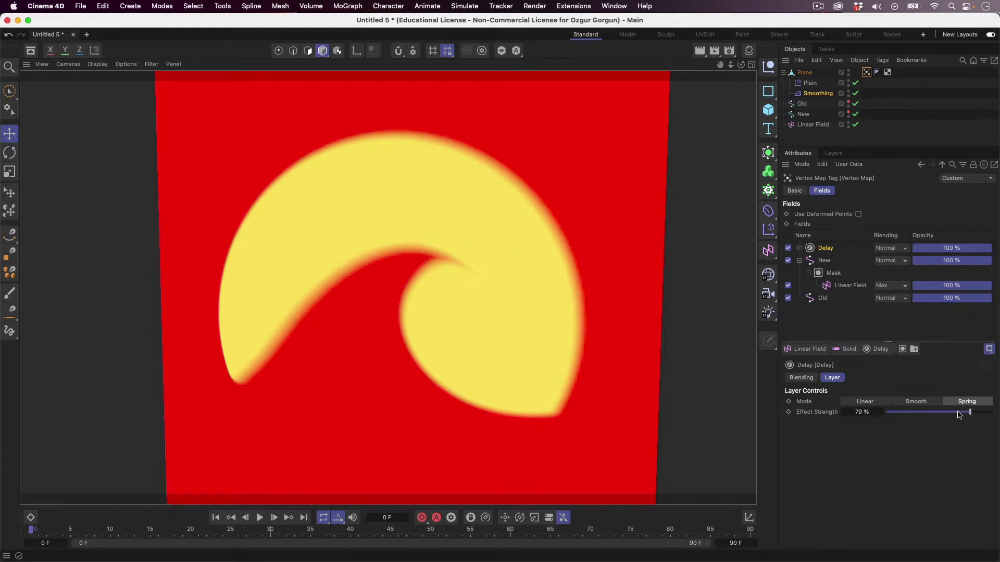
left_click_drag(960, 413, 922, 413)
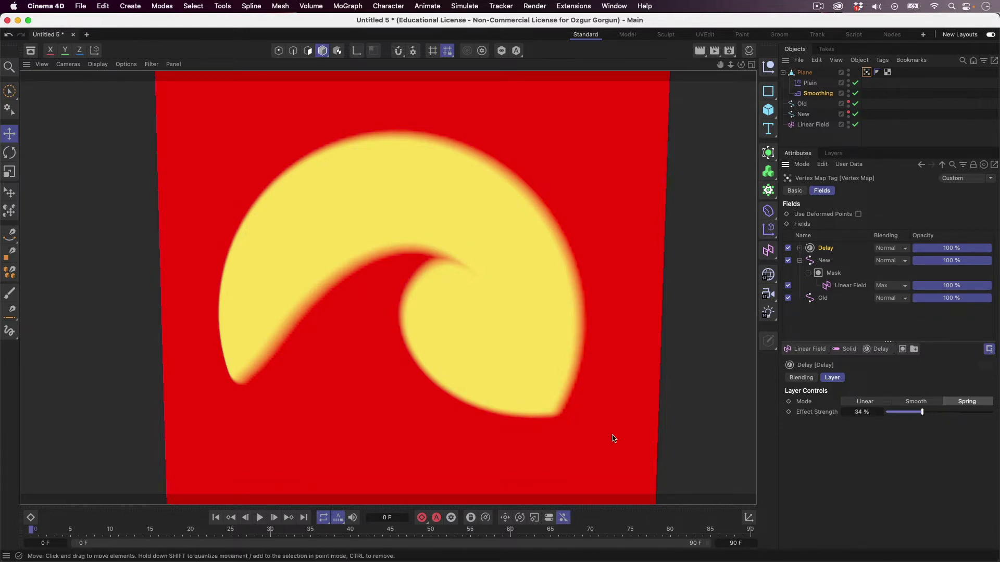
left_click(259, 517)
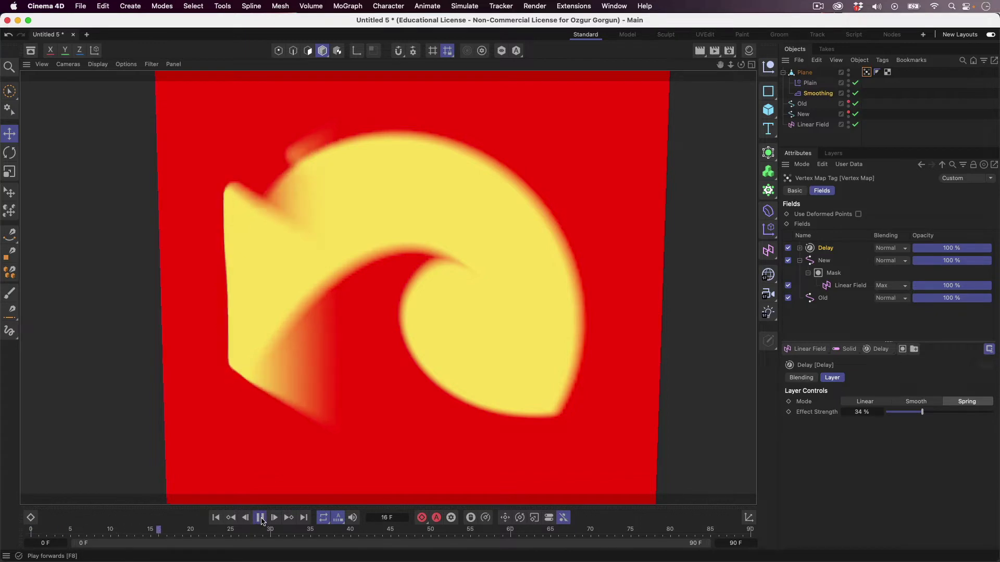
left_click(260, 518)
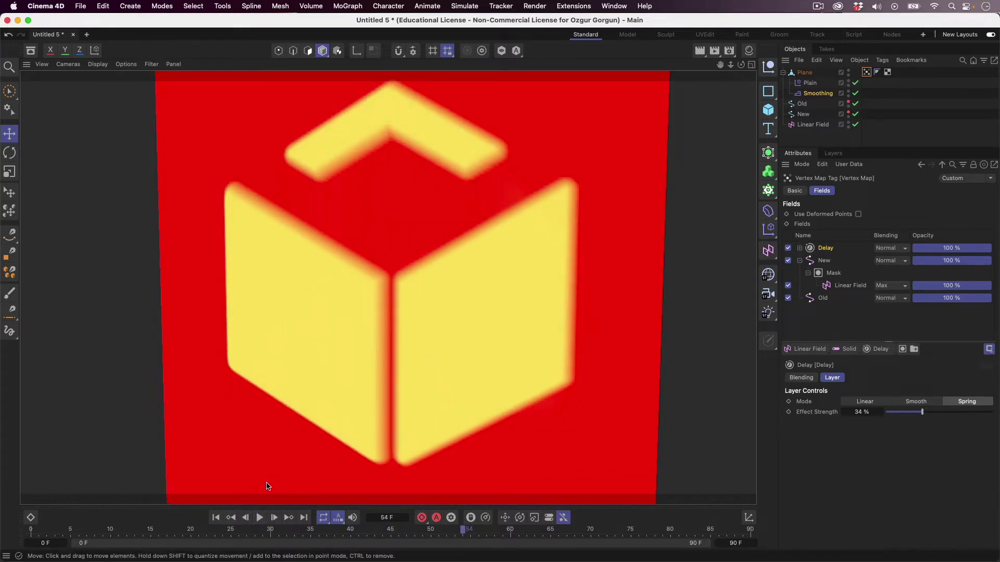
- Clear the selection to show the shaded relief and play the springy logo transition from the first frame
left_click(918, 131)
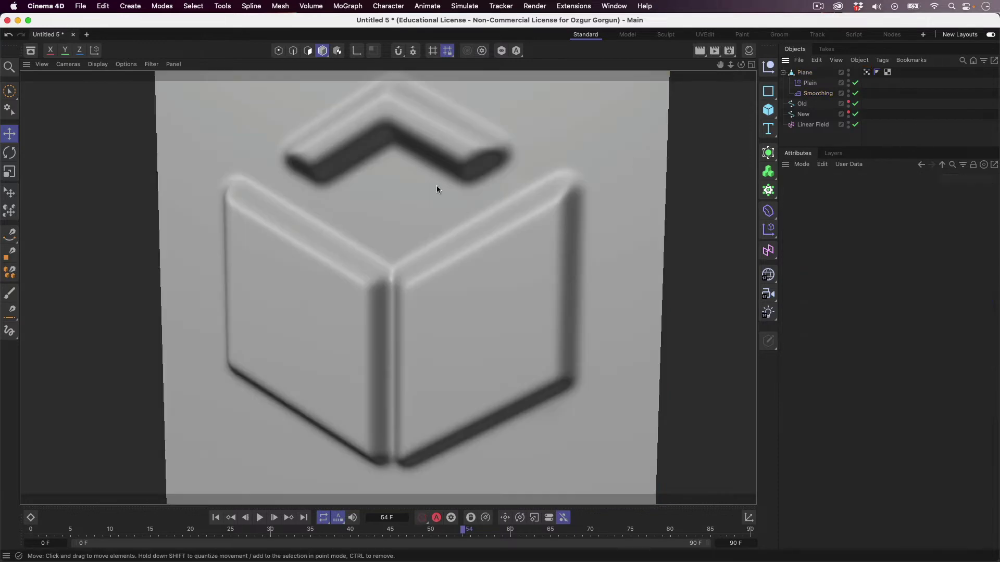
left_click(223, 519)
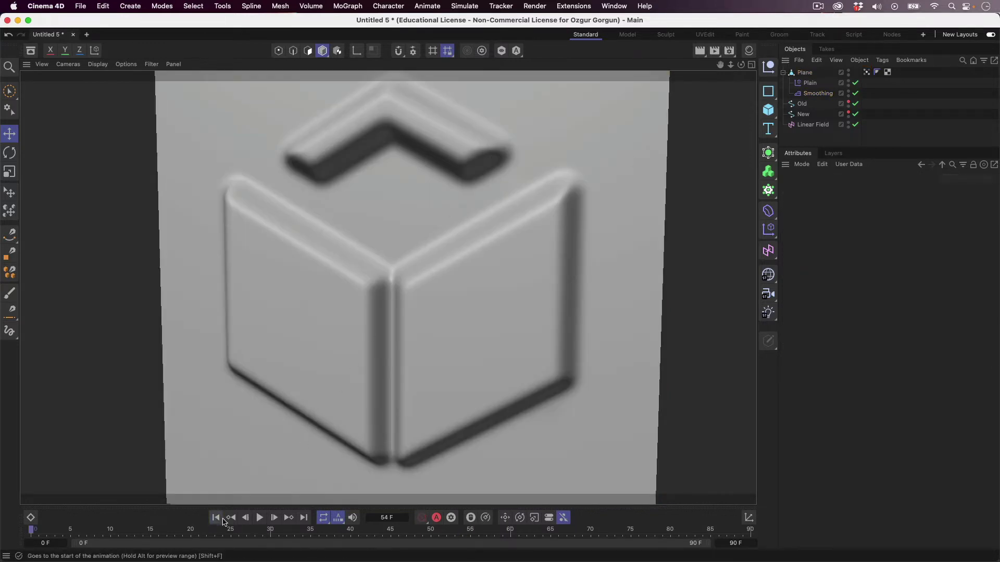
left_click(259, 519)
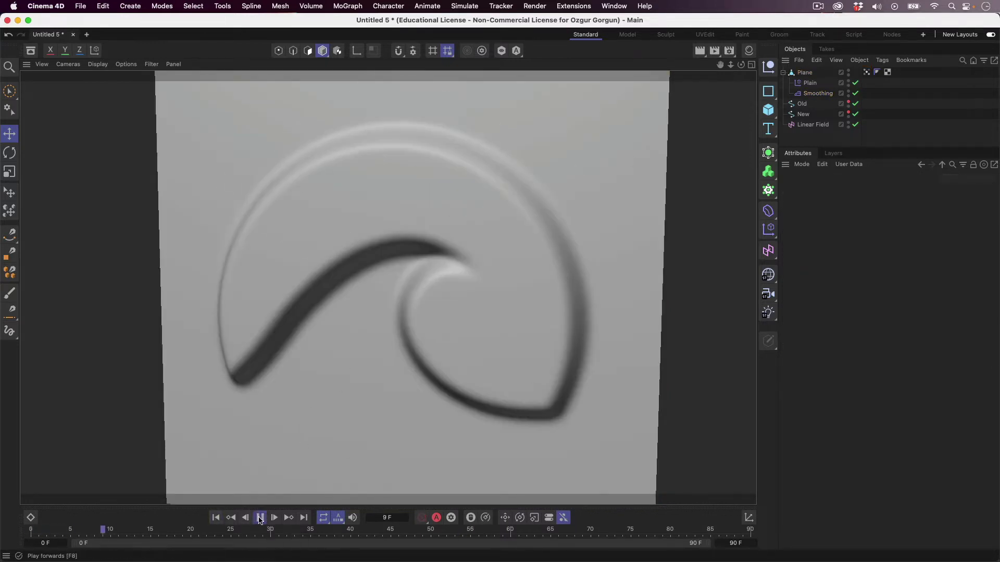
left_click(259, 519)
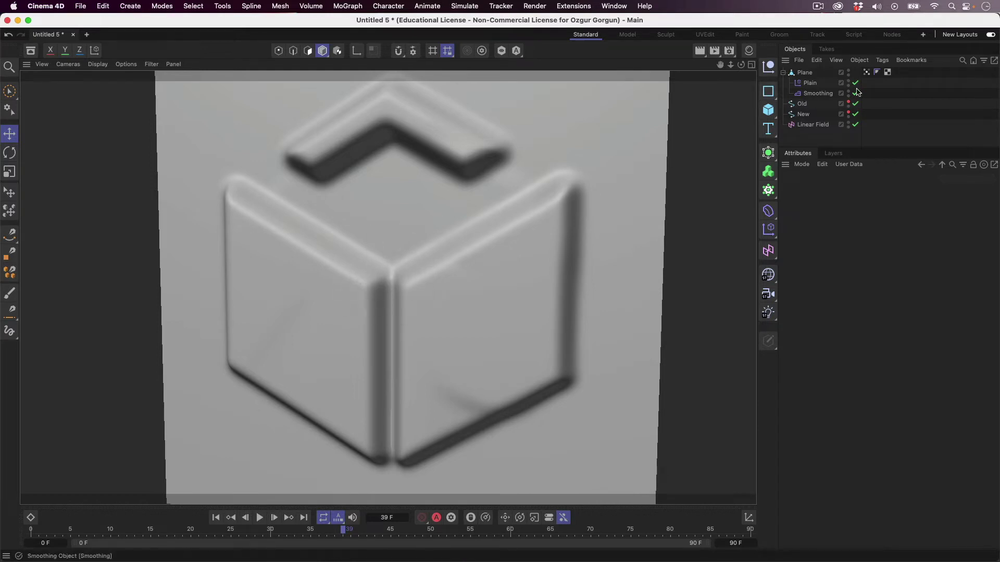
- Try an Effect Strength of 18% on the Delay layer in Spring mode, playing the shaded logo transition from the first frame
left_click(866, 71)
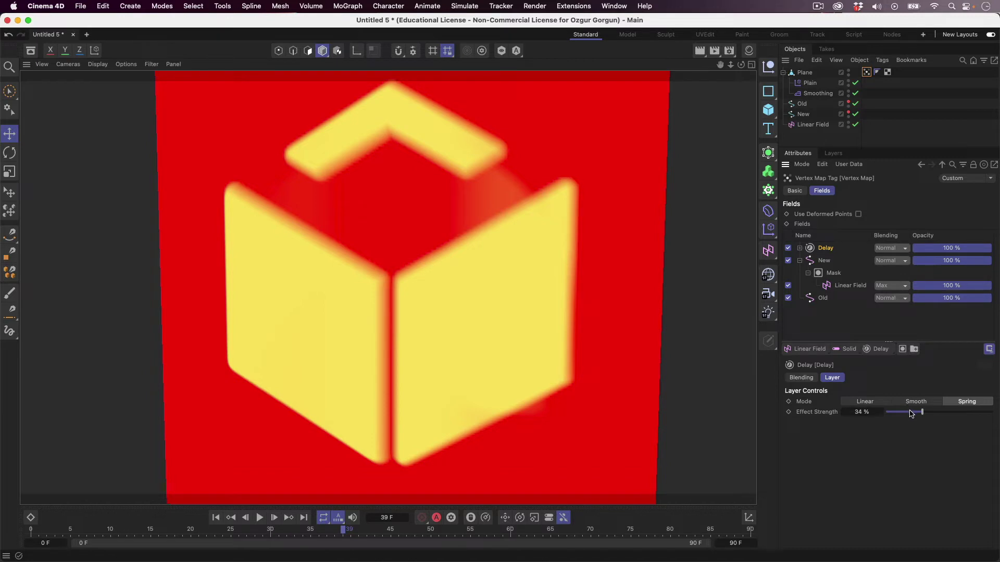
left_click_drag(911, 414, 906, 415)
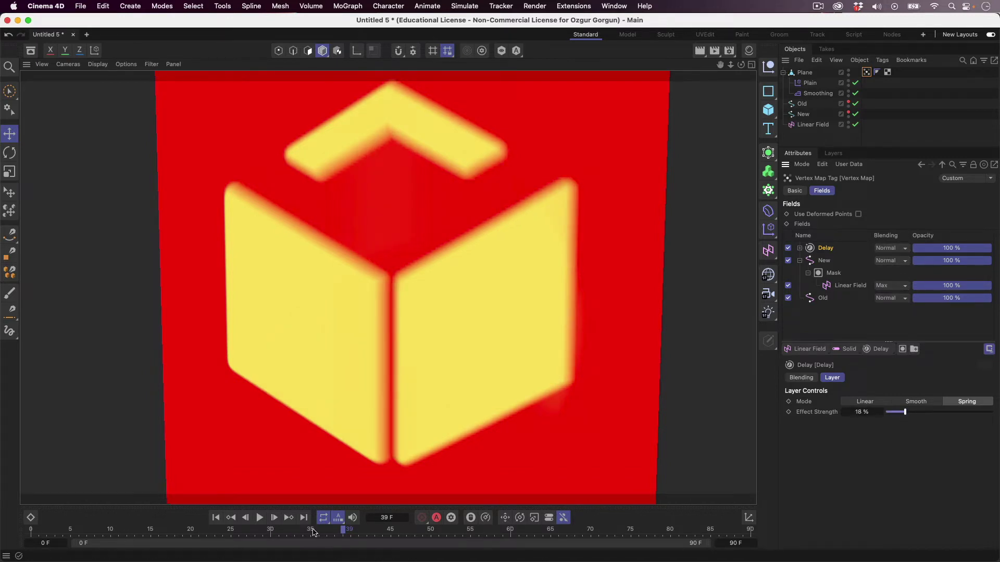
left_click(216, 517)
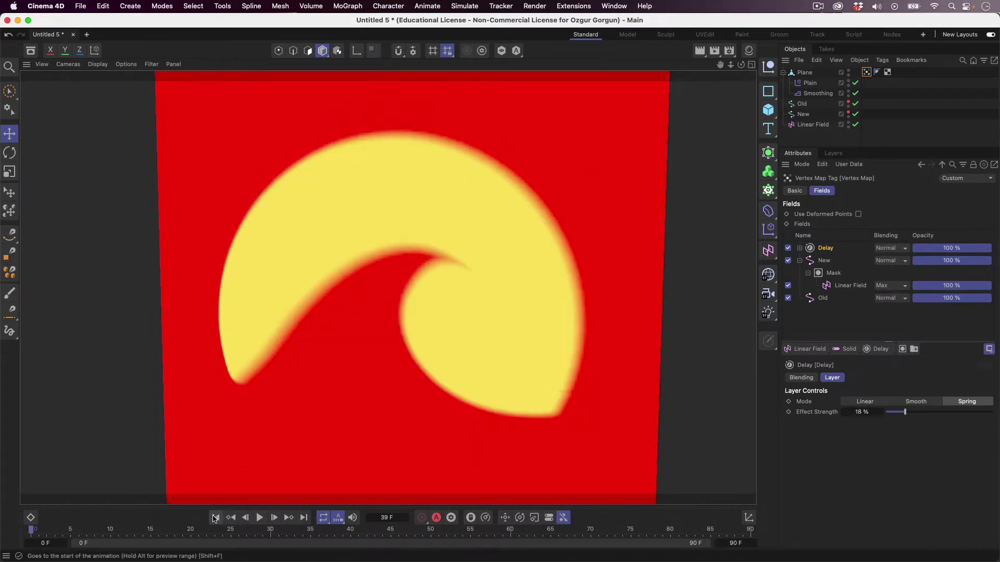
left_click(891, 117)
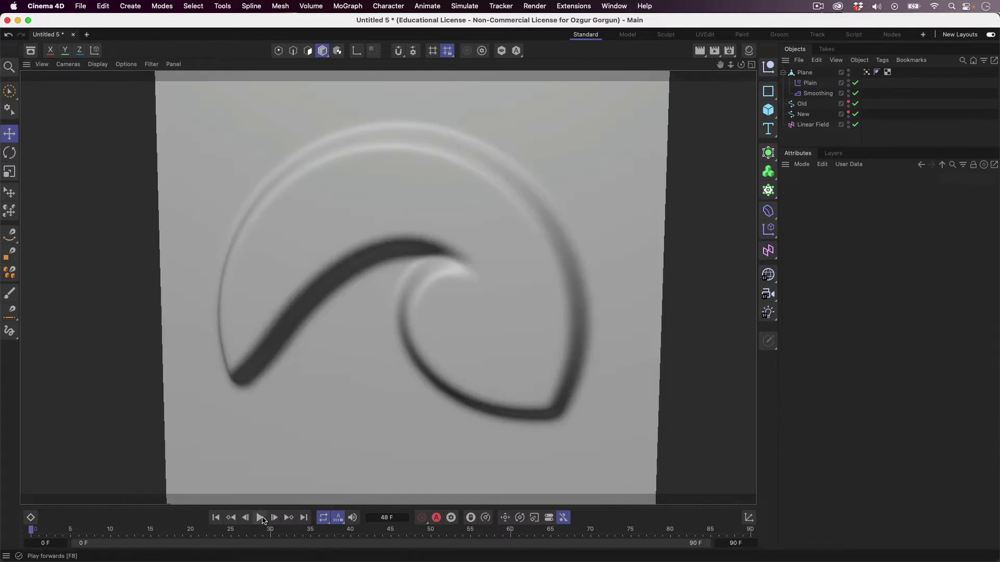
left_click(262, 518)
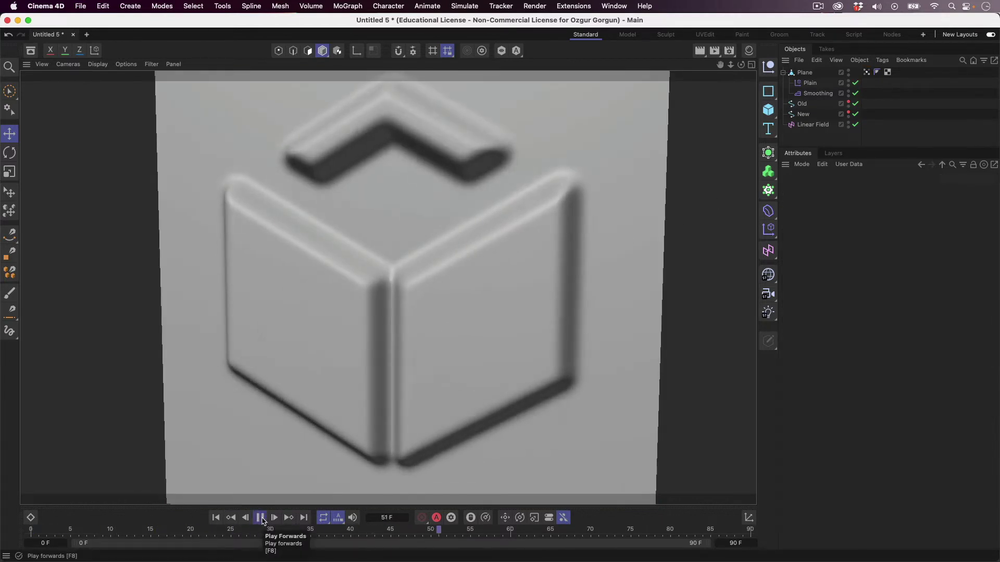
left_click(260, 518)
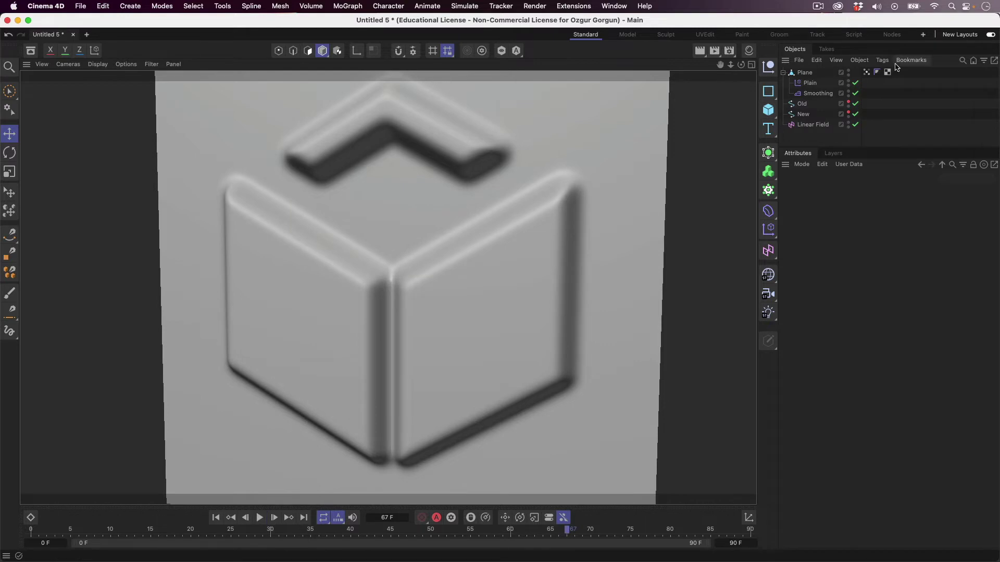
- Switch the Delay layer to Smooth mode with a higher Effect Strength and play the shaded transition from the first frame
left_click(867, 73)
left_click(917, 404)
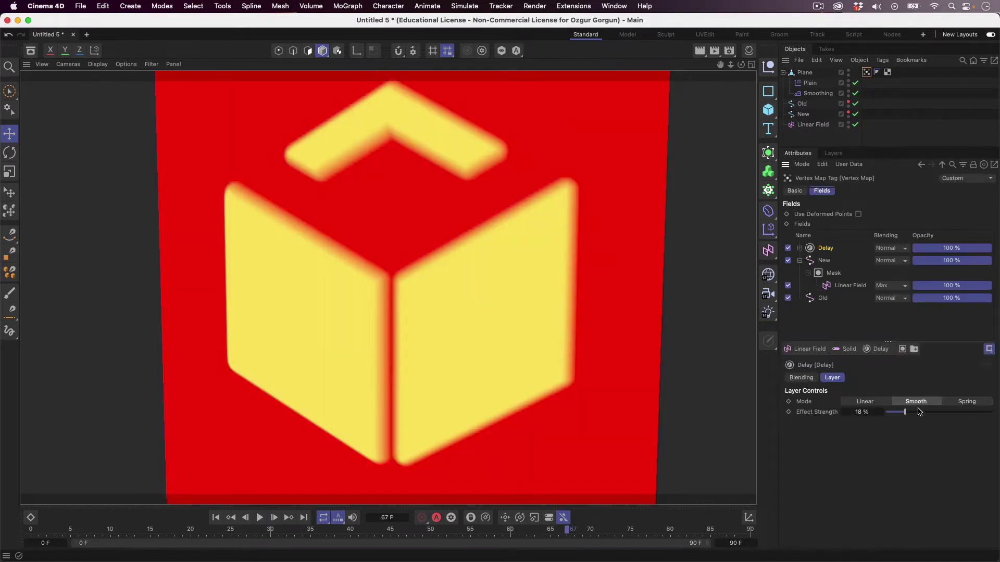
left_click(939, 413)
left_click(216, 518)
left_click(881, 113)
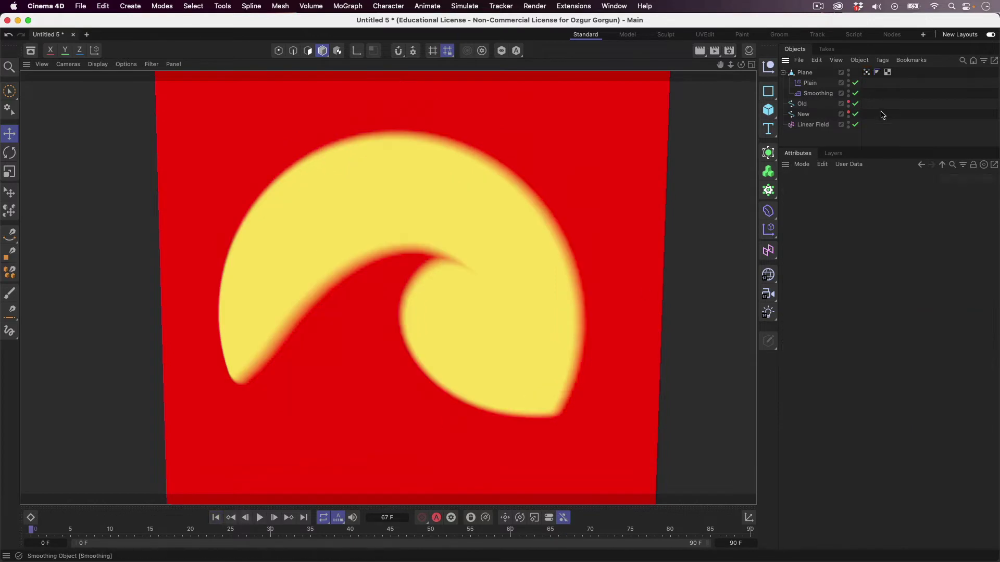
left_click(258, 520)
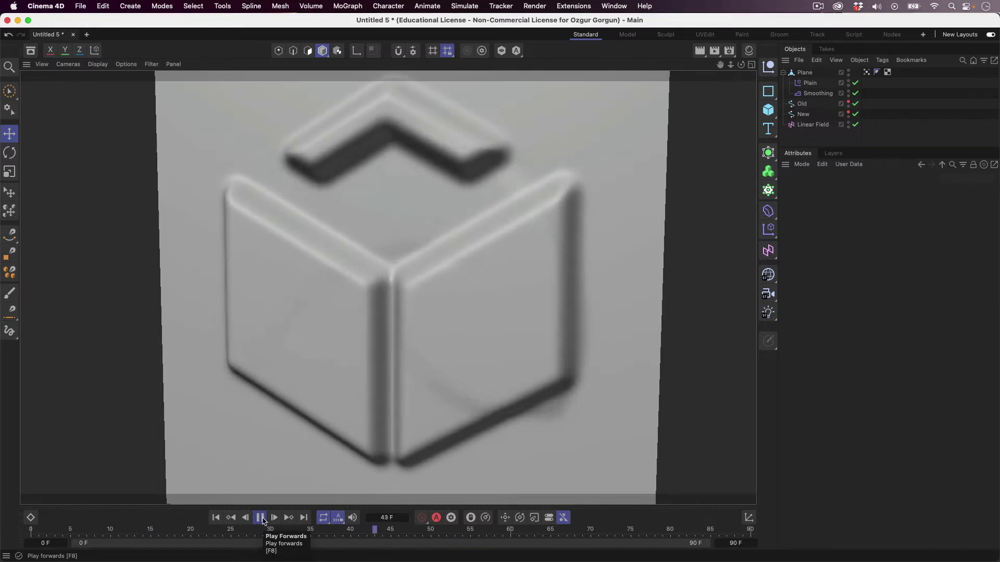
left_click(260, 518)
- Create a new standard material and apply it to the Plane
scroll(424, 357, "down", 4)
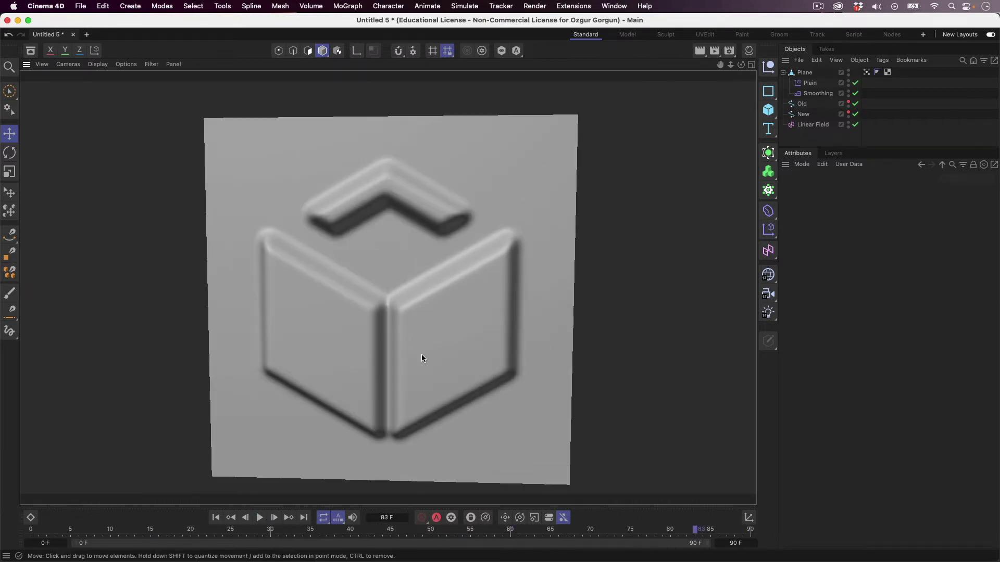
left_click(751, 50)
double_click(635, 124)
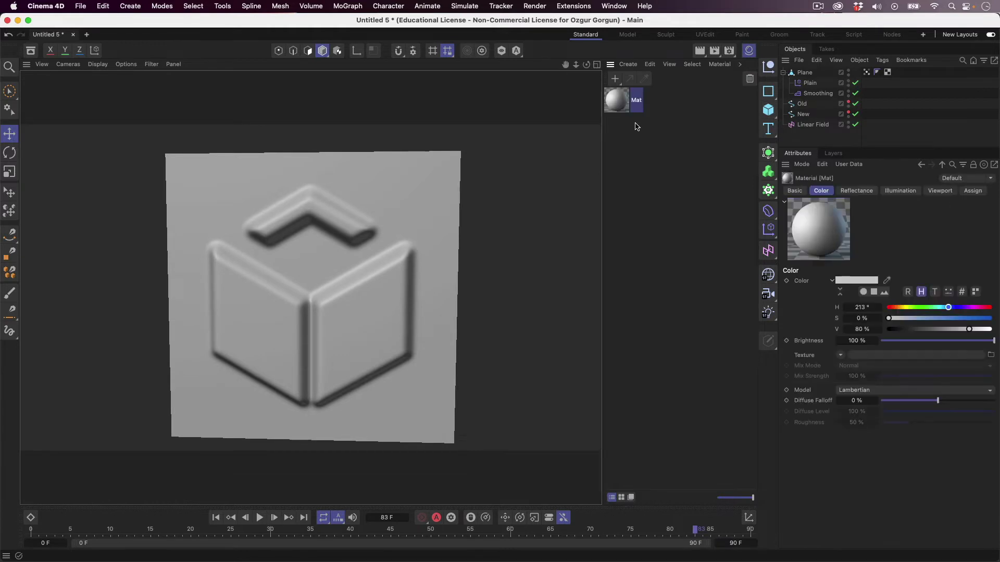
left_click_drag(633, 103, 805, 73)
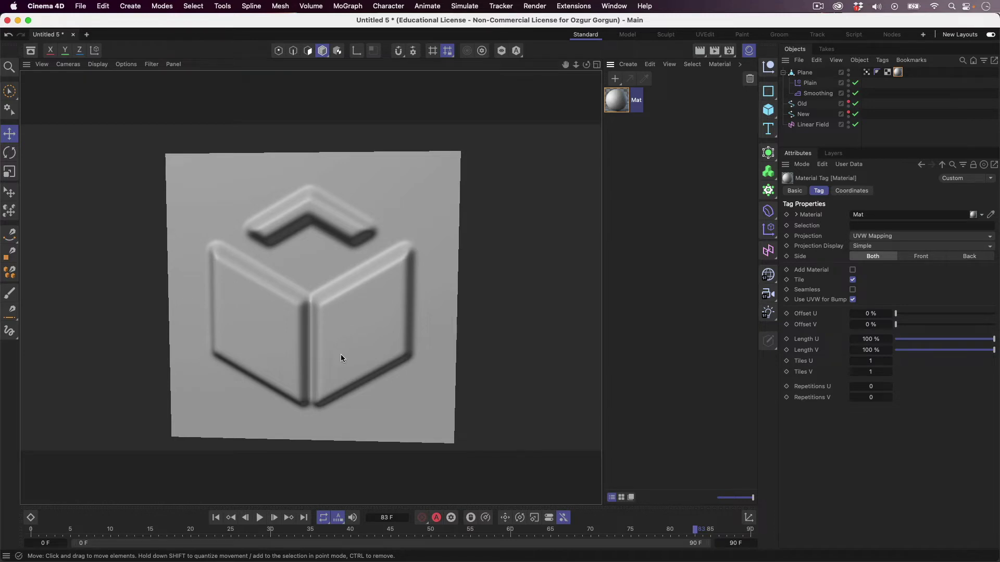
- Load a Colorizer shader as the texture of the new material's Color channel
double_click(625, 104)
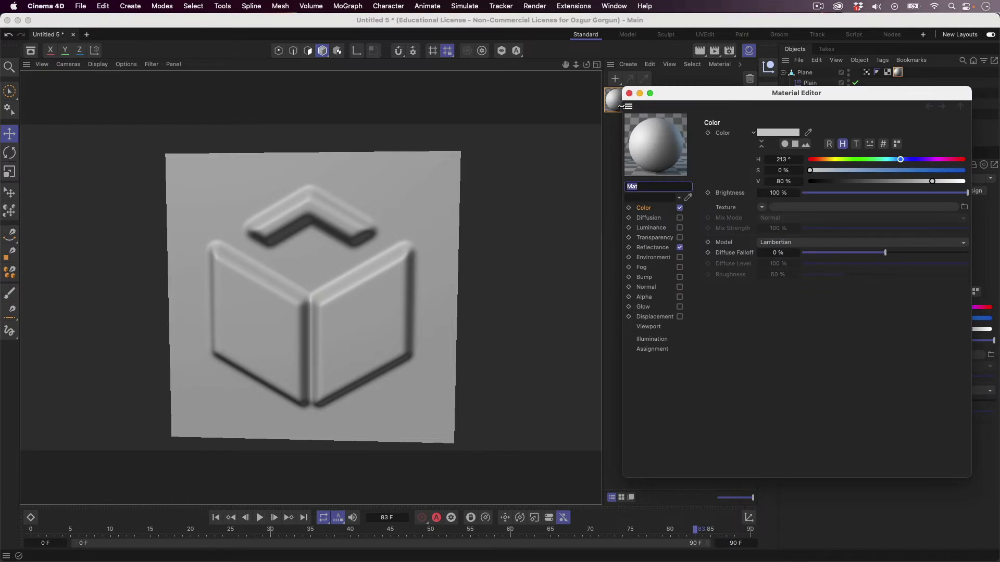
left_click(651, 207)
left_click(763, 207)
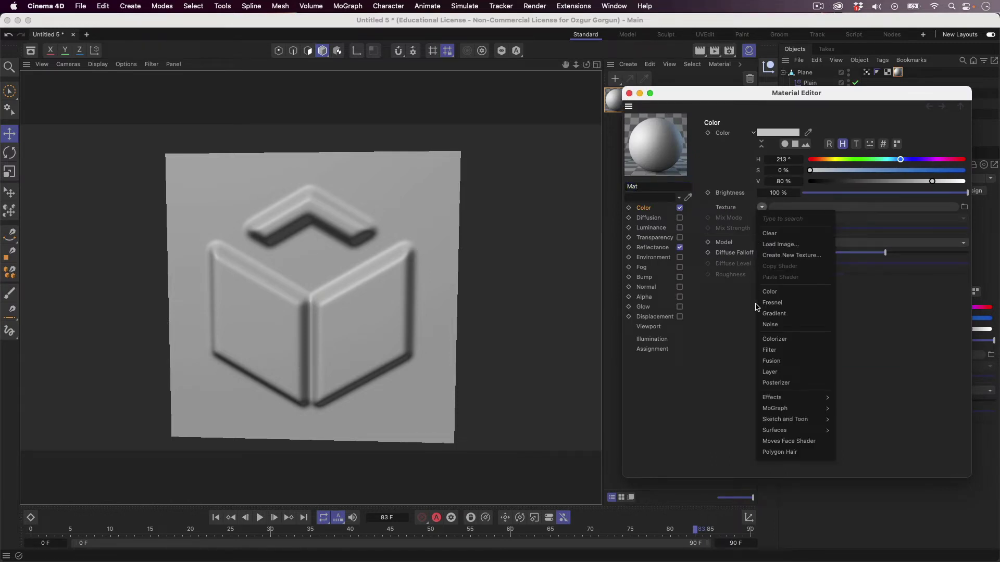
left_click(774, 339)
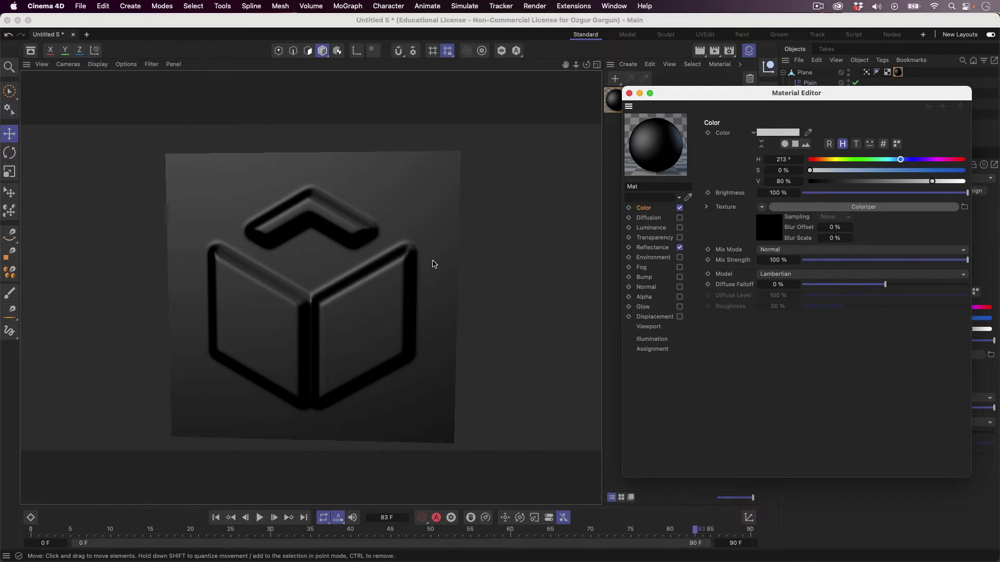
- Load a Vertex Map shader into the Colorizer's texture and link the Plane's vertex map to it
left_click(815, 207)
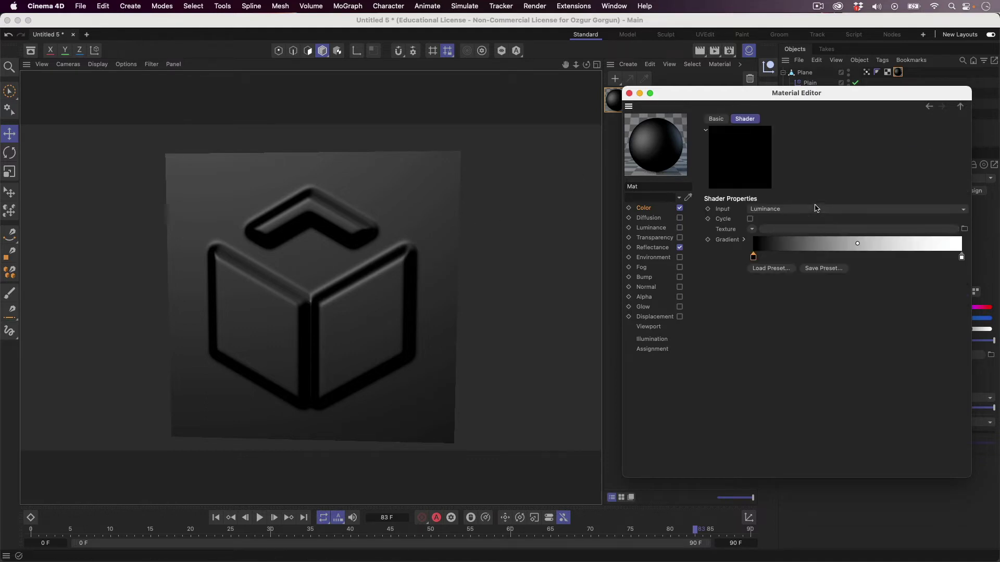
left_click(752, 230)
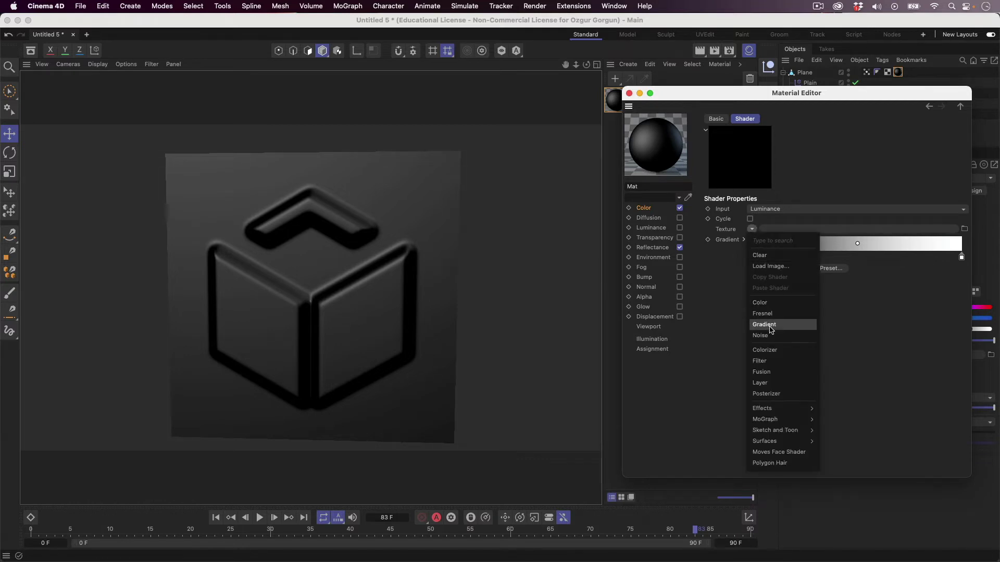
mouse_move(789, 410)
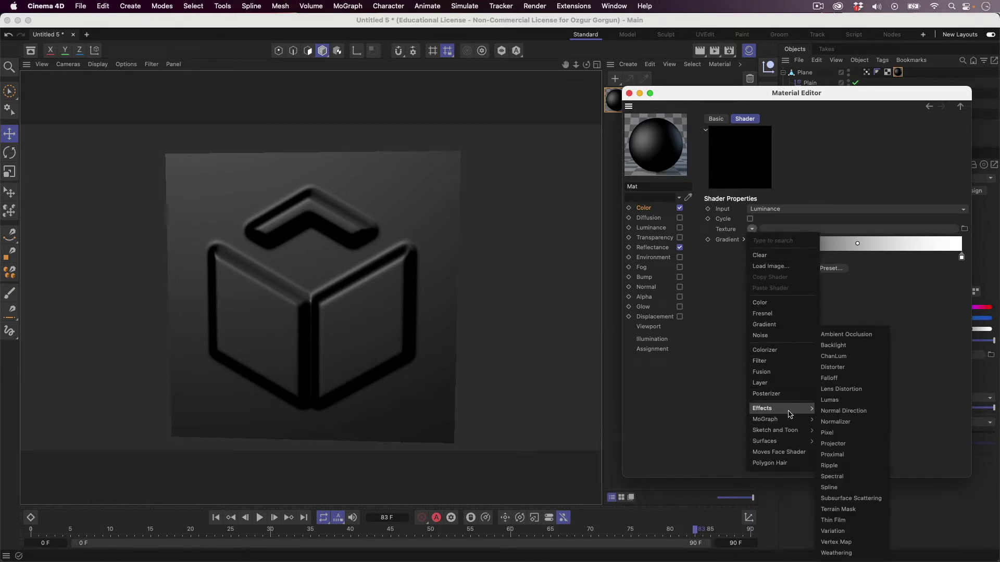
left_click(858, 542)
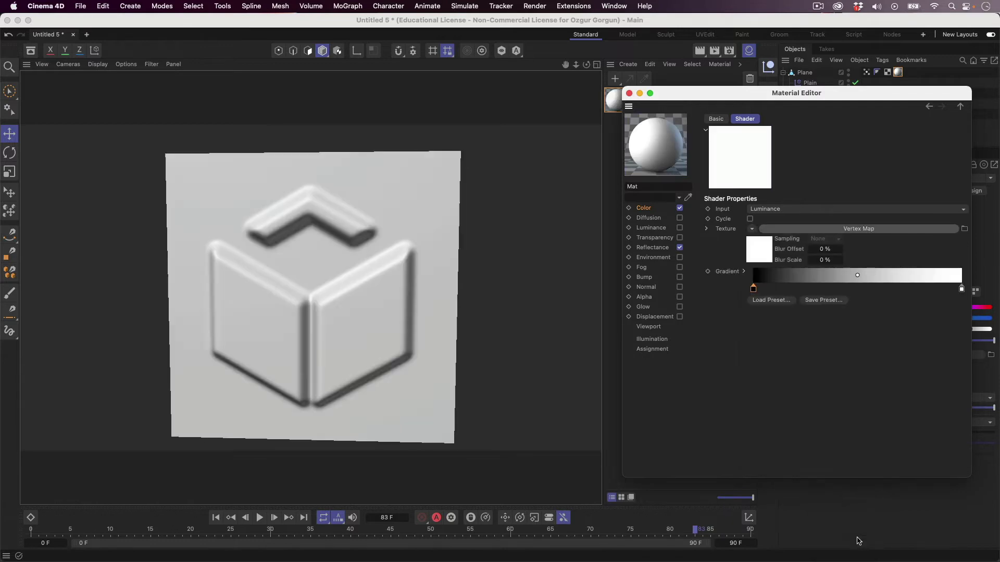
left_click(866, 233)
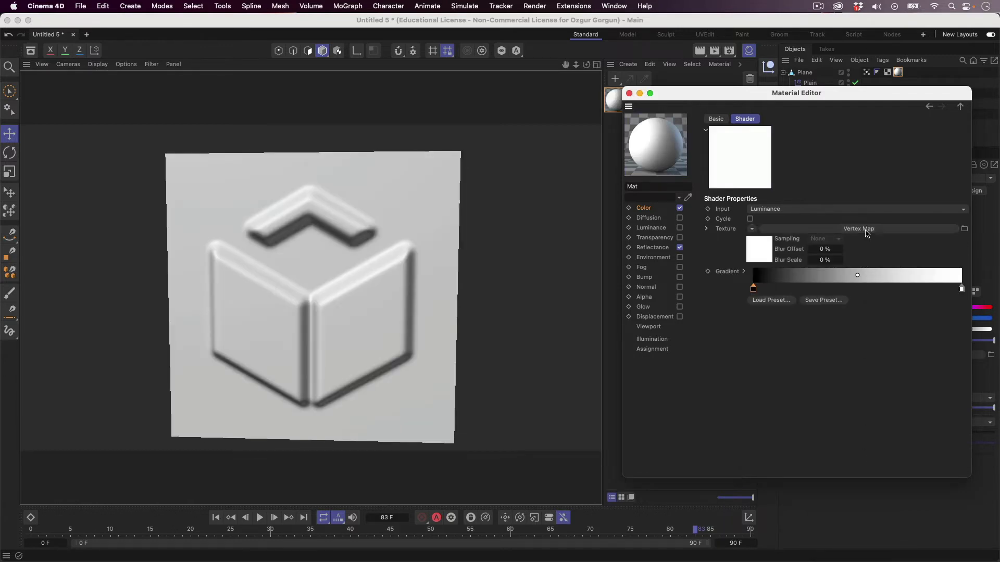
left_click_drag(866, 73, 833, 209)
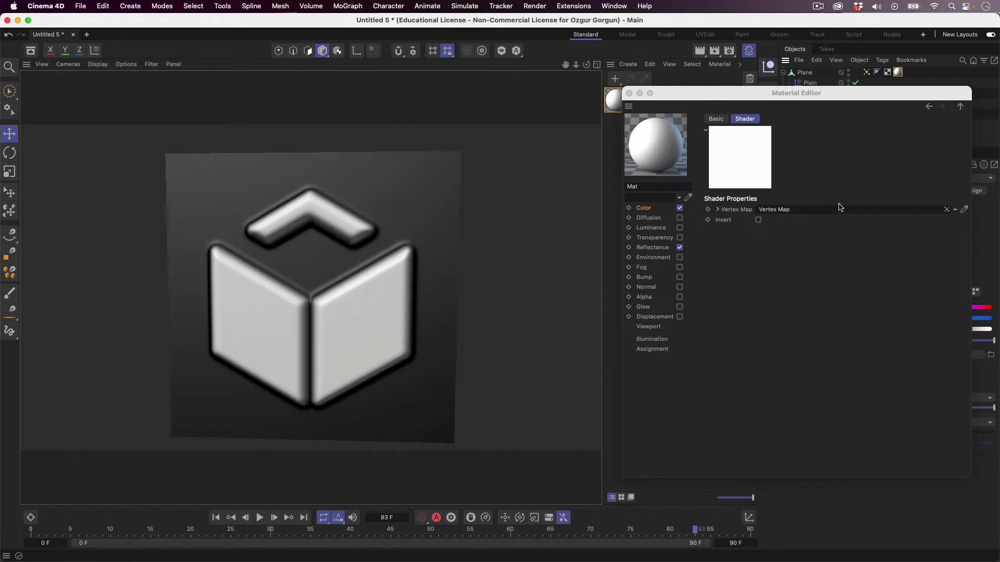
left_click(960, 106)
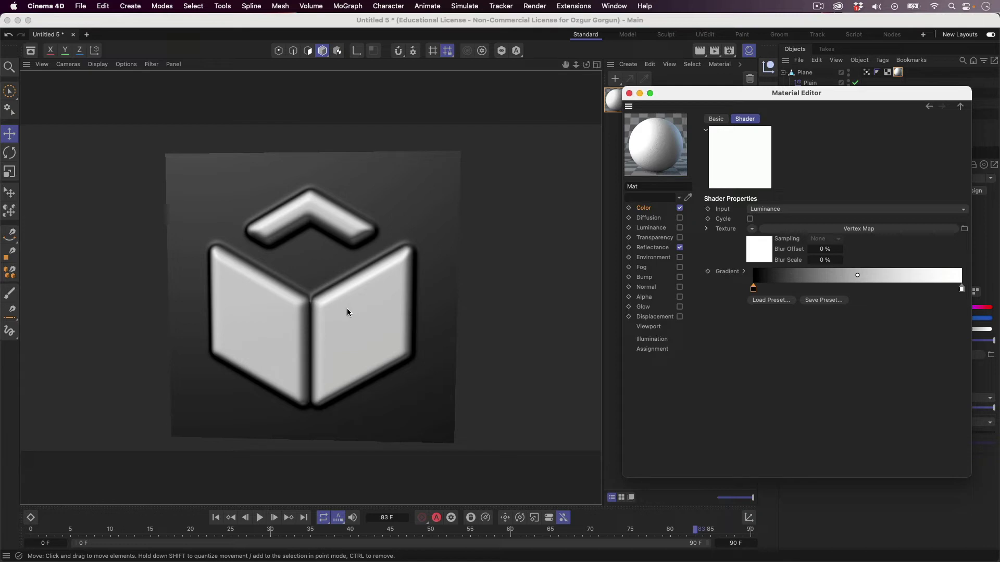
- Recolor the Colorizer gradient's black start knot to a pale purple with H 285°, S 9% and V 100%
left_click_drag(290, 295, 412, 306, "alt")
right_click_drag(300, 280, 365, 273, "alt")
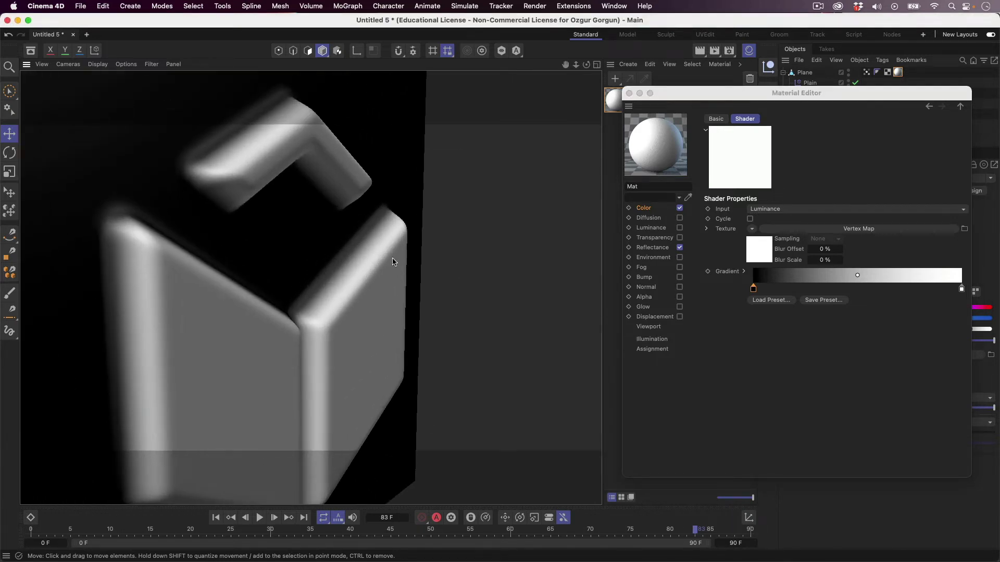
left_click(867, 72)
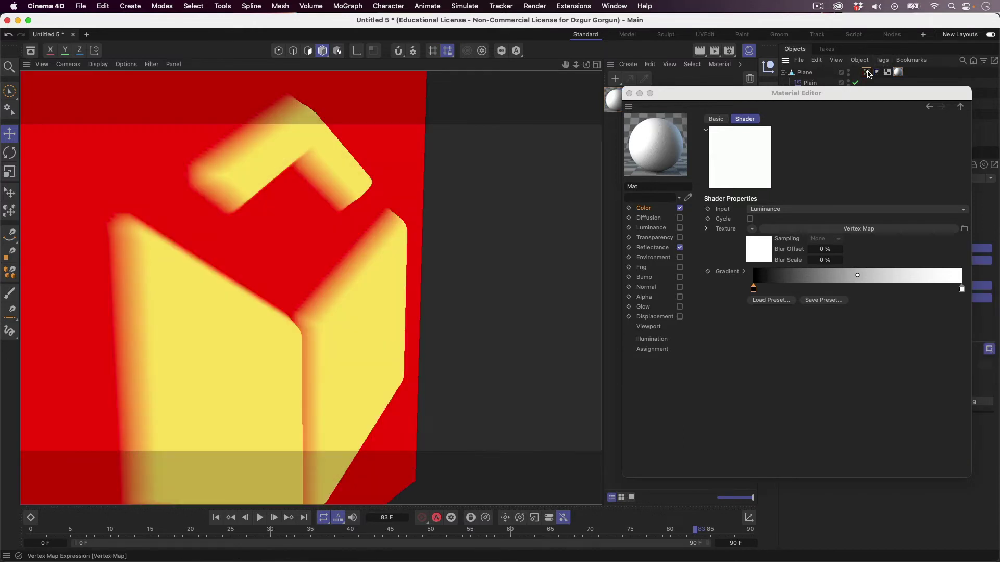
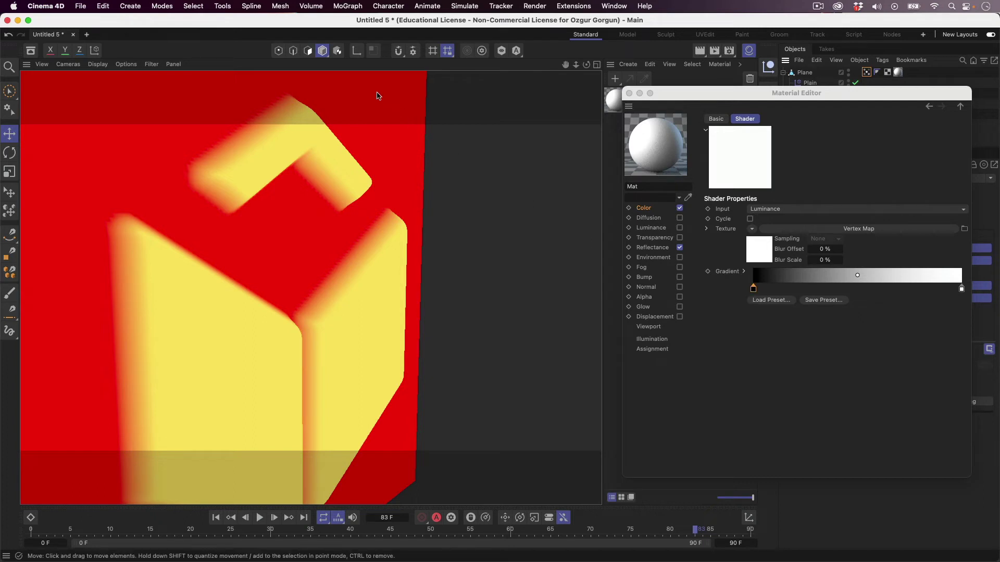
double_click(754, 290)
left_click_drag(757, 334, 865, 351)
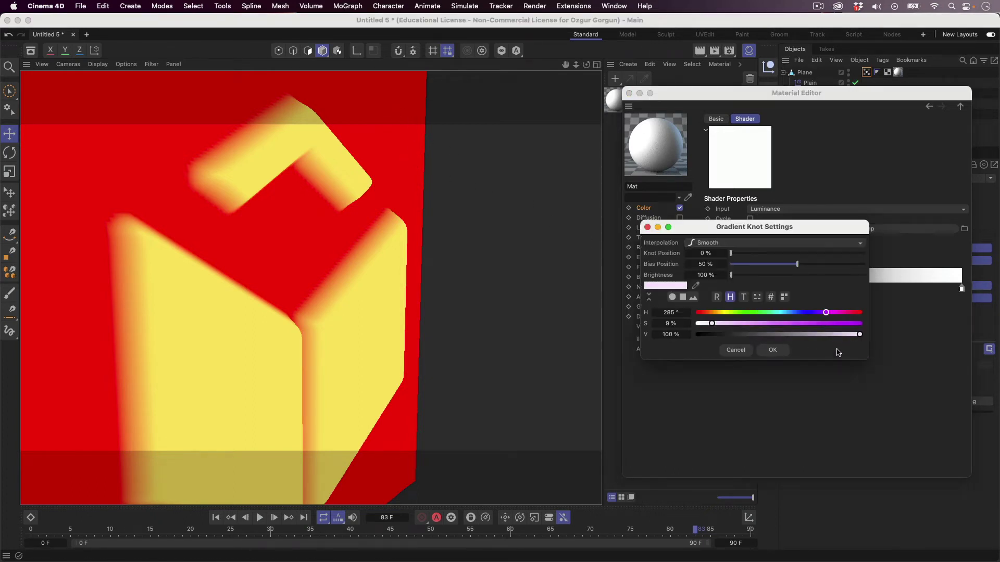
left_click(789, 352)
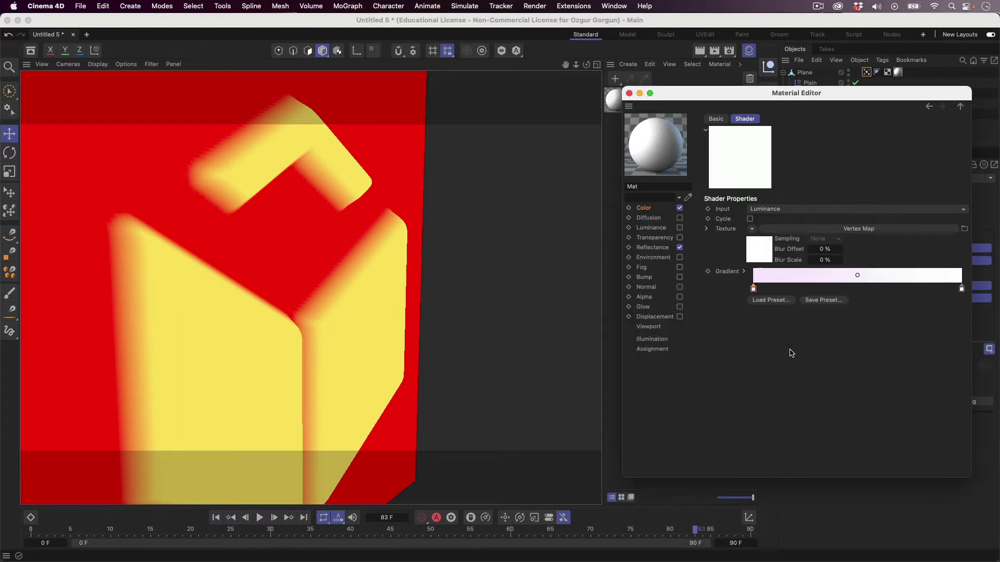
left_click(979, 85)
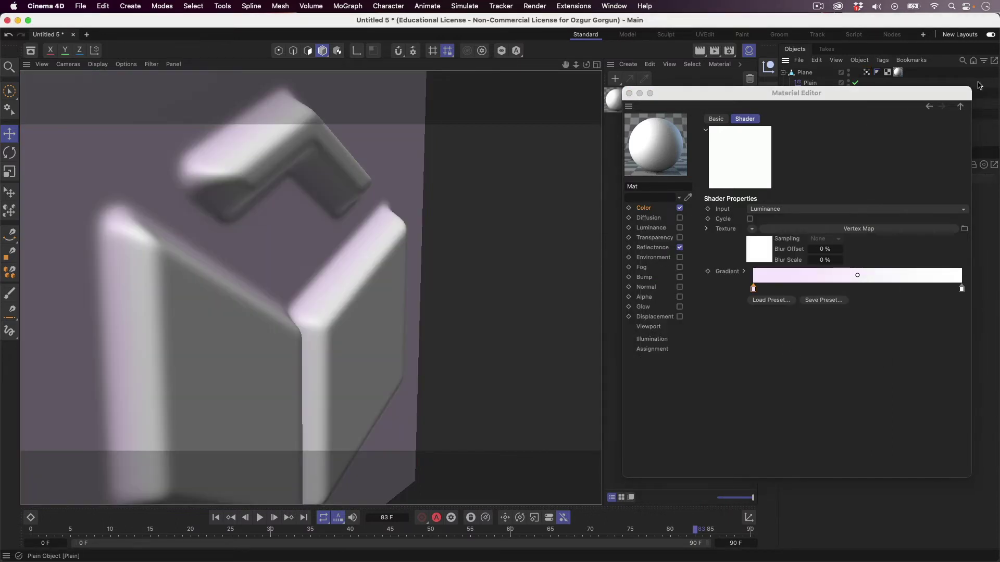
- Recolor the Colorizer gradient's white end knot to a light green with a hue of 123°
double_click(961, 289)
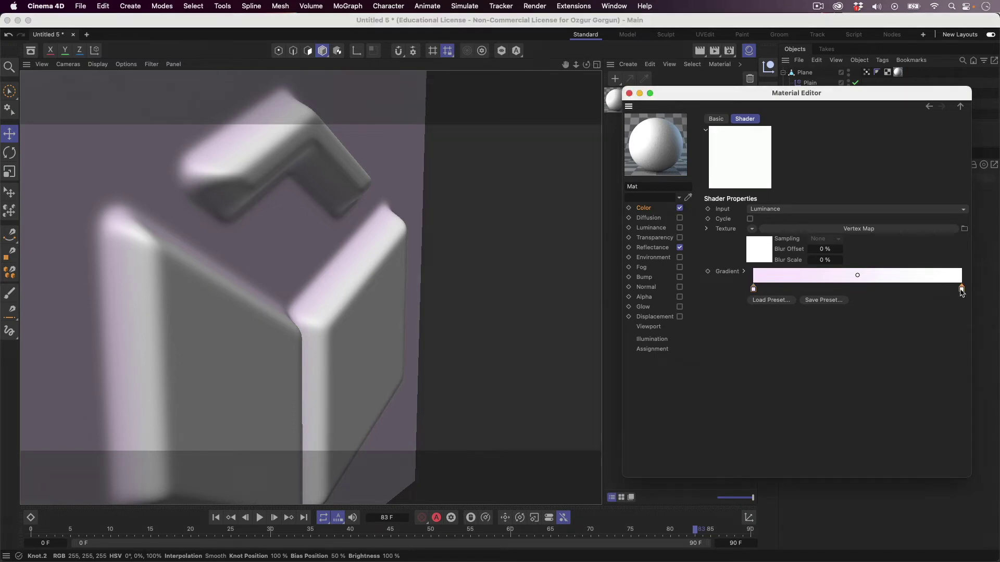
left_click_drag(764, 314, 769, 314)
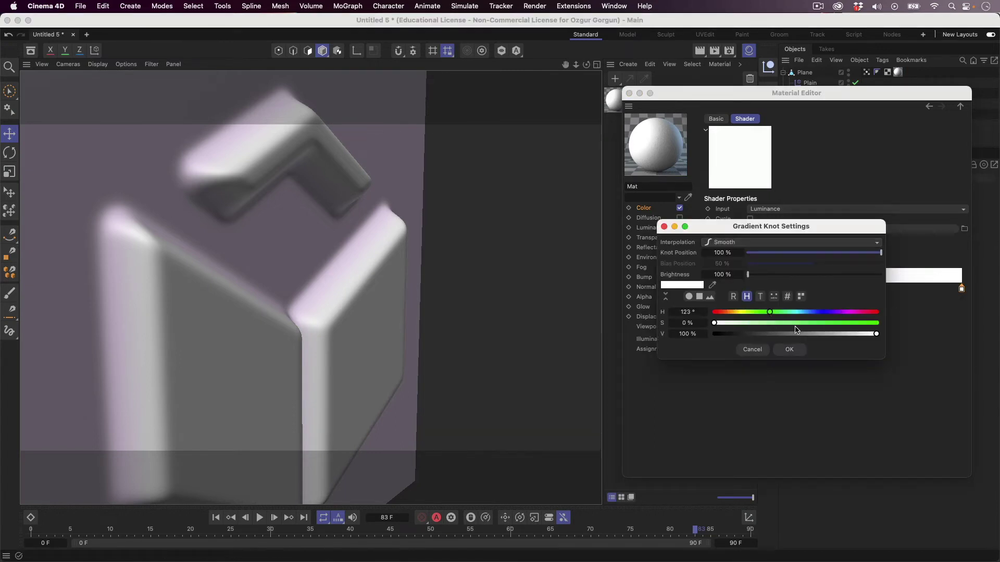
left_click(786, 324)
left_click(791, 349)
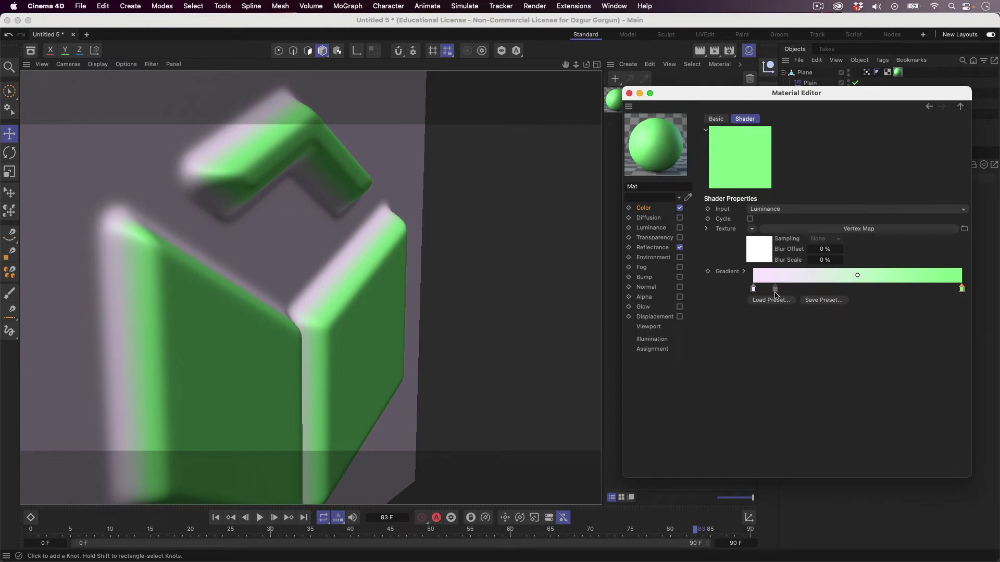
- Set the gradient's start knot to white with 0% saturation and inspect the colored relief from different angles
double_click(753, 289)
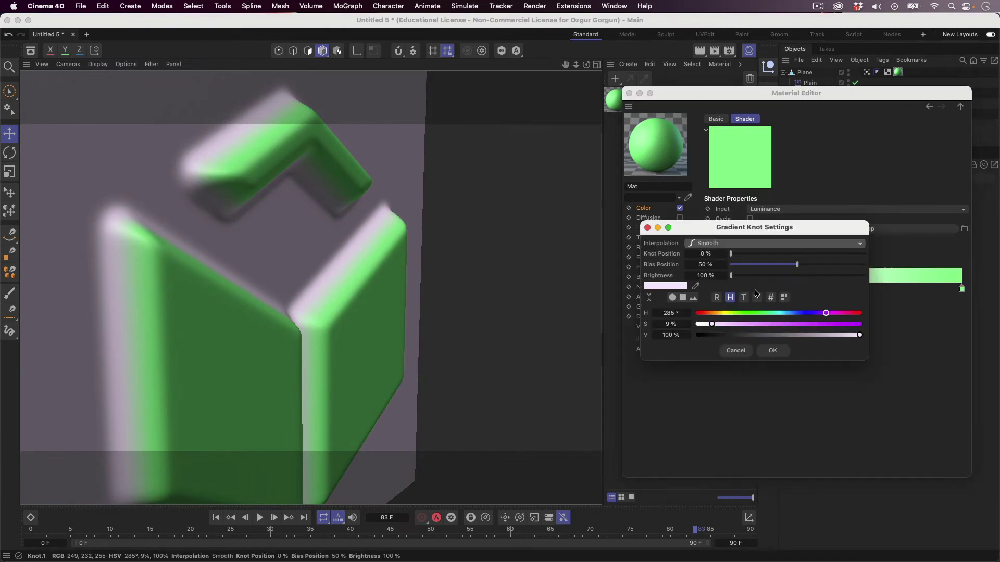
left_click_drag(714, 325, 690, 327)
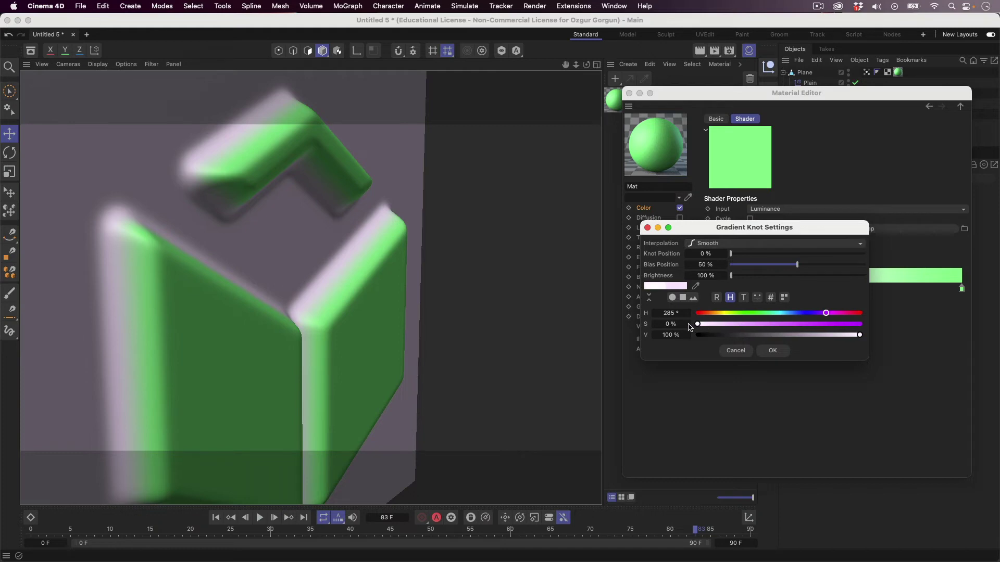
left_click(779, 352)
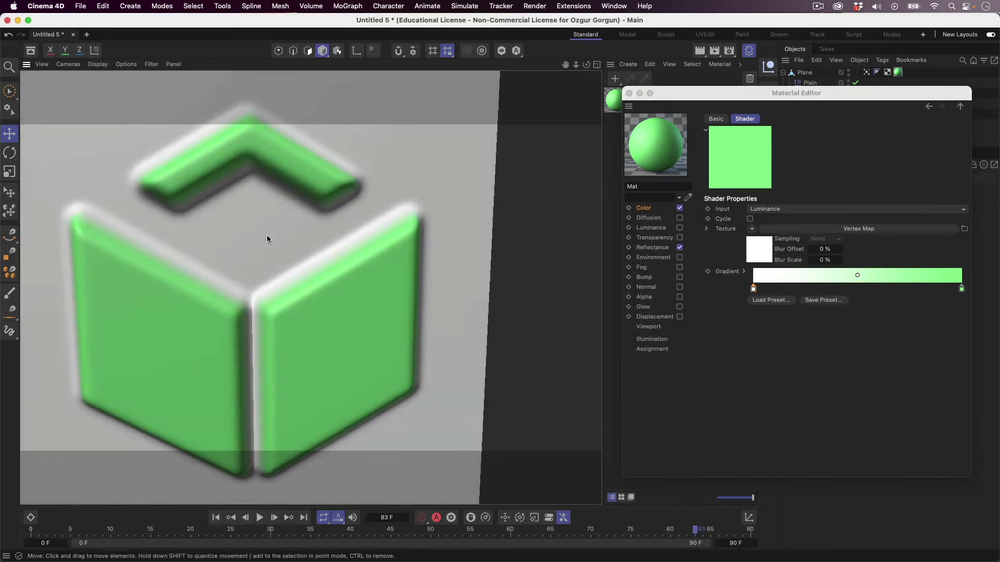
left_click_drag(267, 236, 439, 134, "alt")
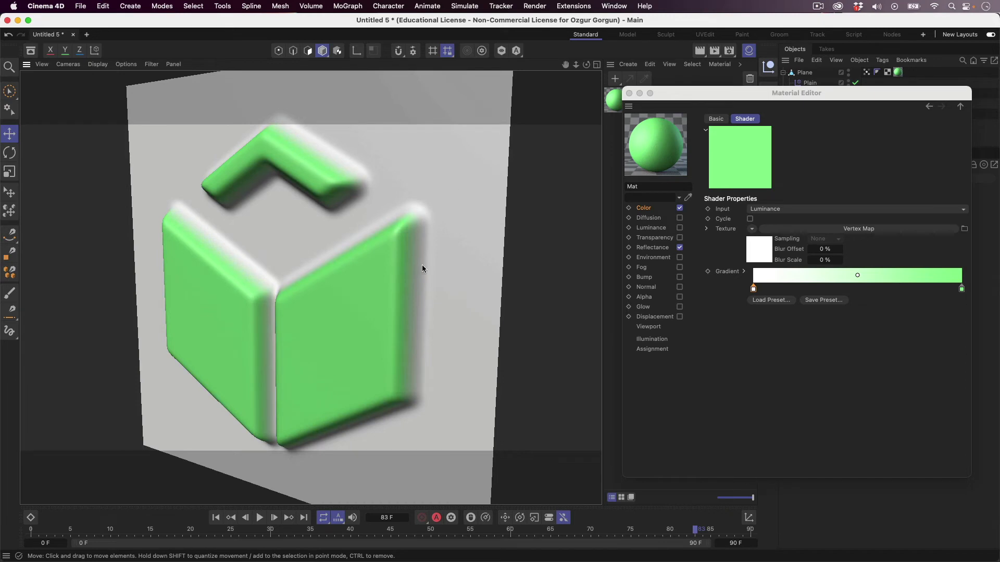
- Add a knot near the middle of the Colorizer gradient and color it red with H 349°, S 79% and V 100%
left_click(858, 289)
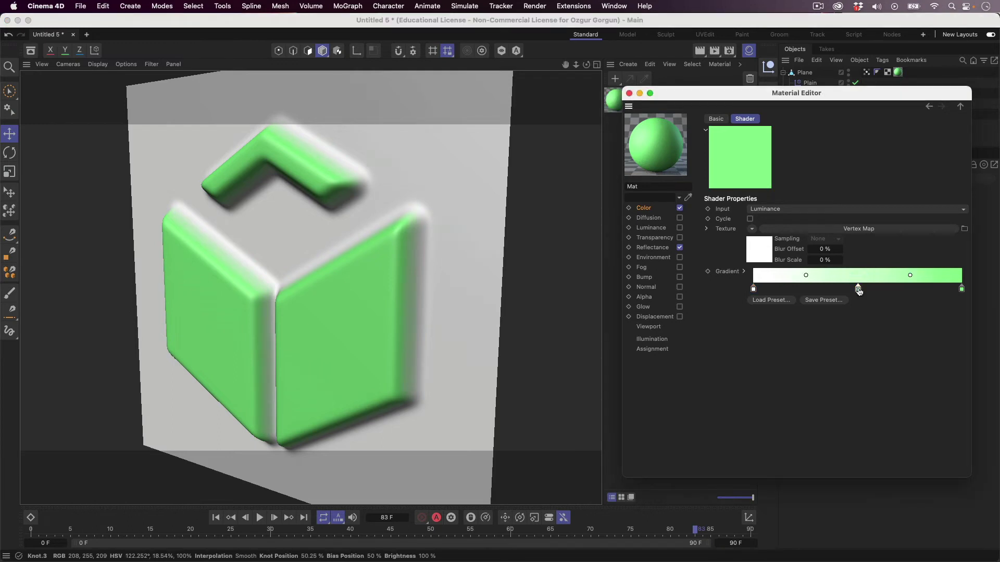
double_click(858, 289)
left_click(844, 310)
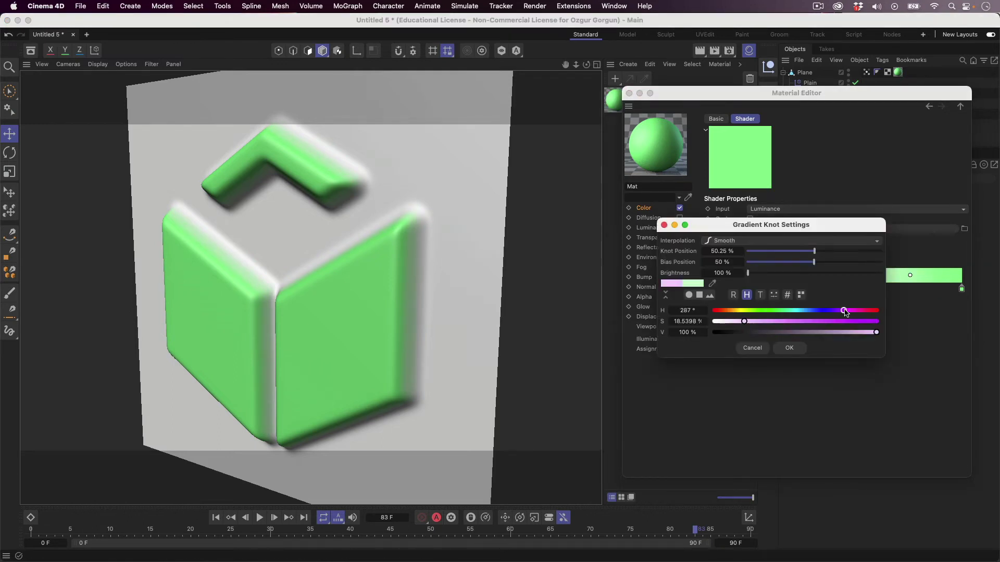
left_click(842, 322)
left_click(872, 311)
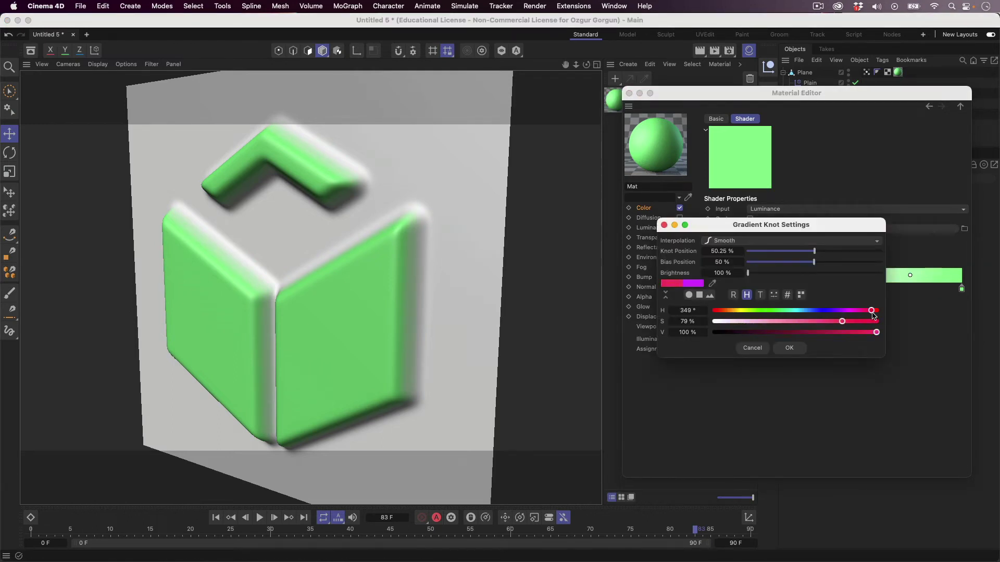
left_click(787, 348)
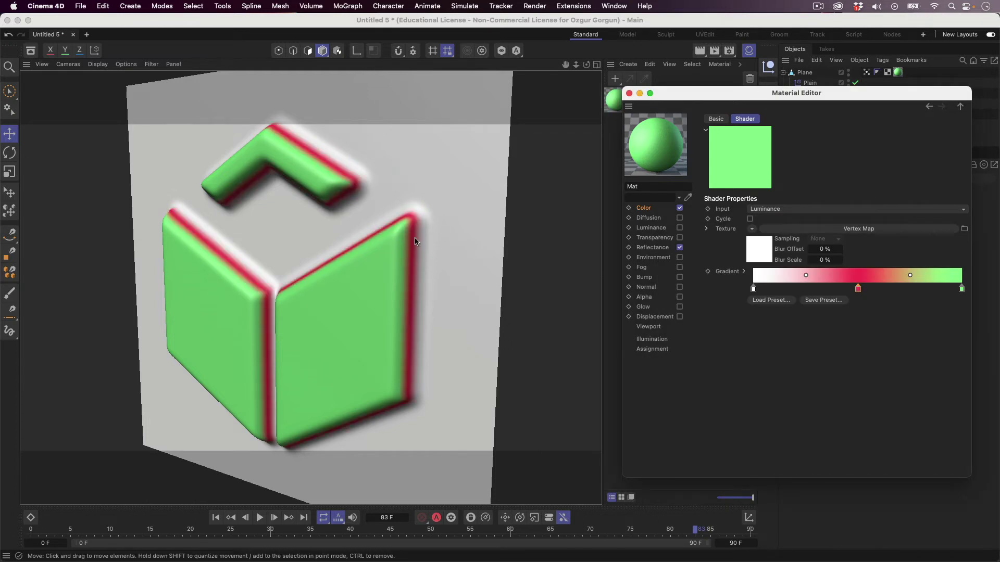
- Play the transition from the first frame to check the three-color gradient along the relief's edges
left_click(216, 518)
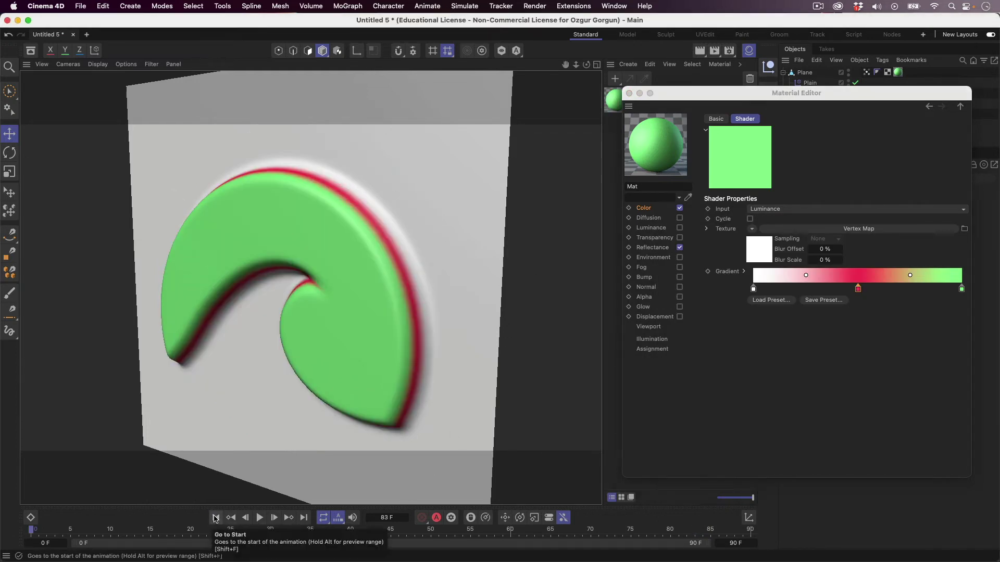
left_click(260, 518)
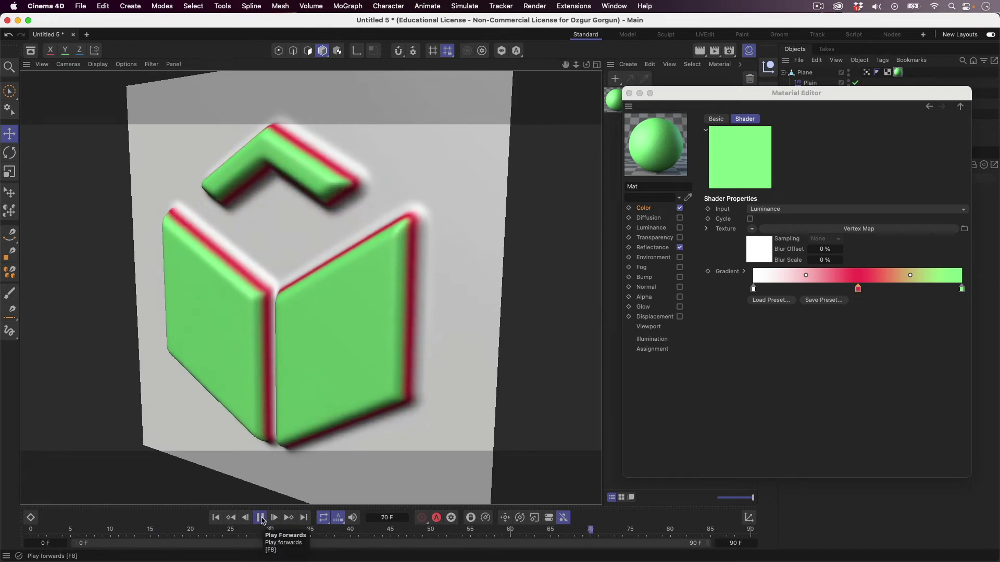
left_click(260, 518)
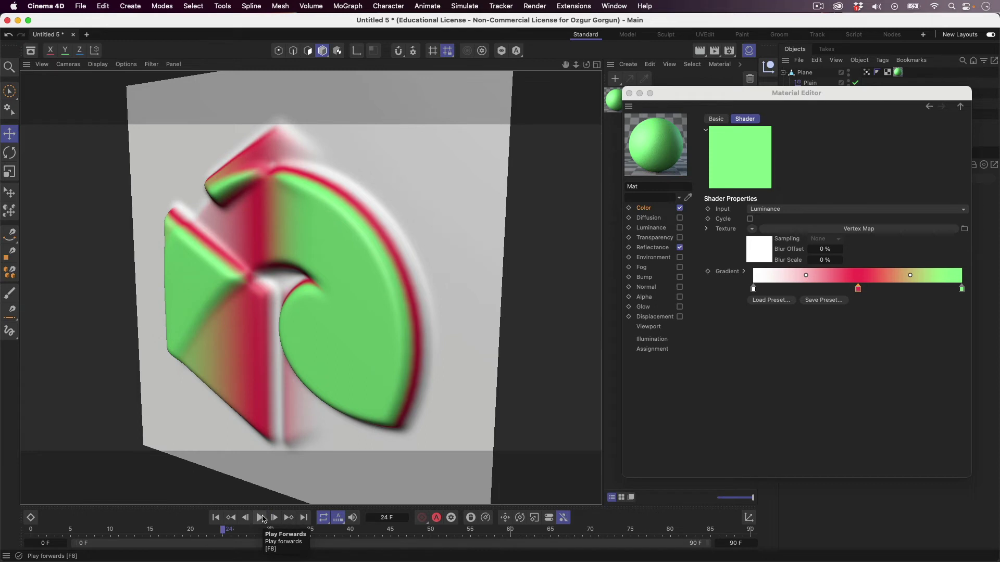
- Add a Beckmann reflectance layer to the material and set its Fresnel to Dielectric
left_click(653, 248)
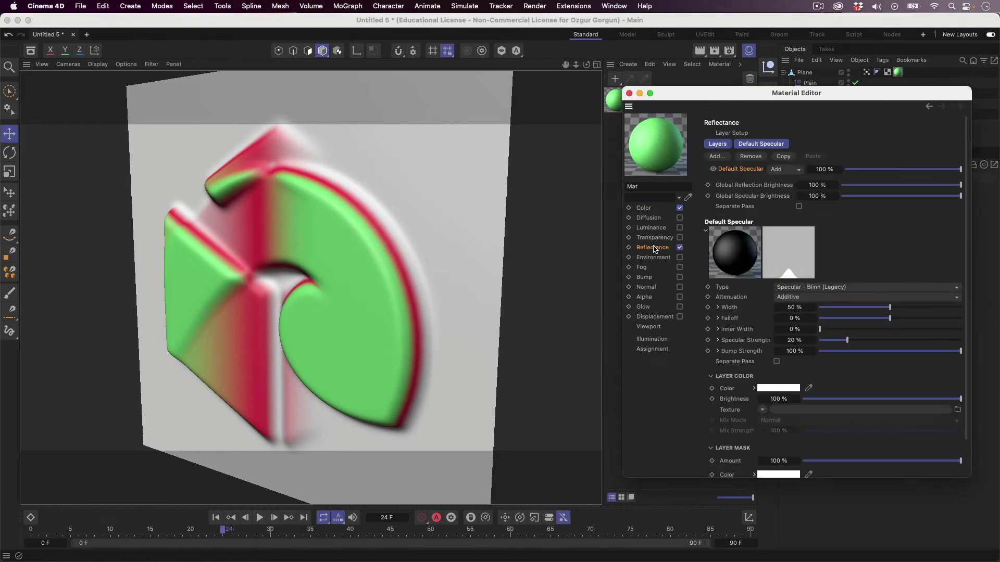
left_click(724, 157)
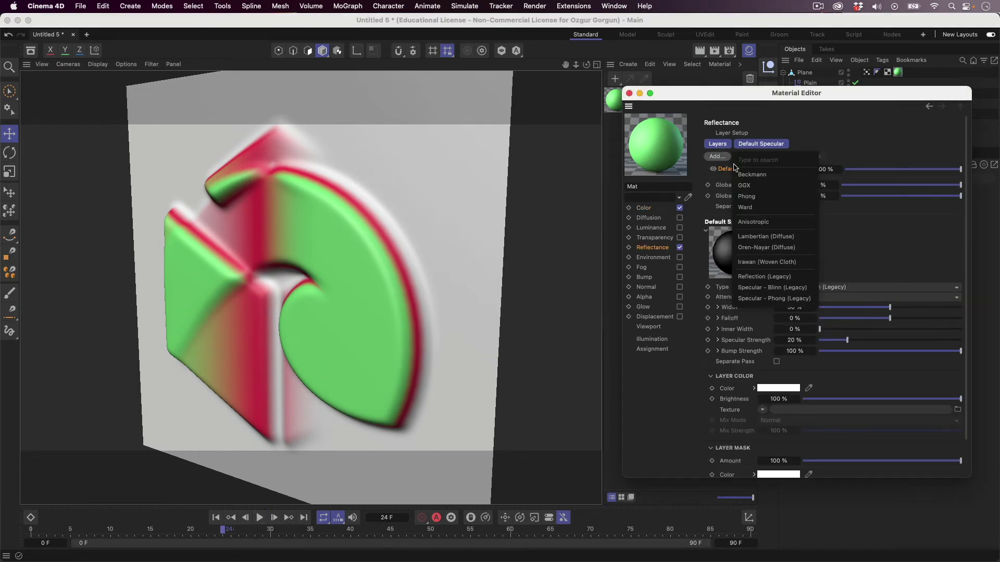
left_click(756, 177)
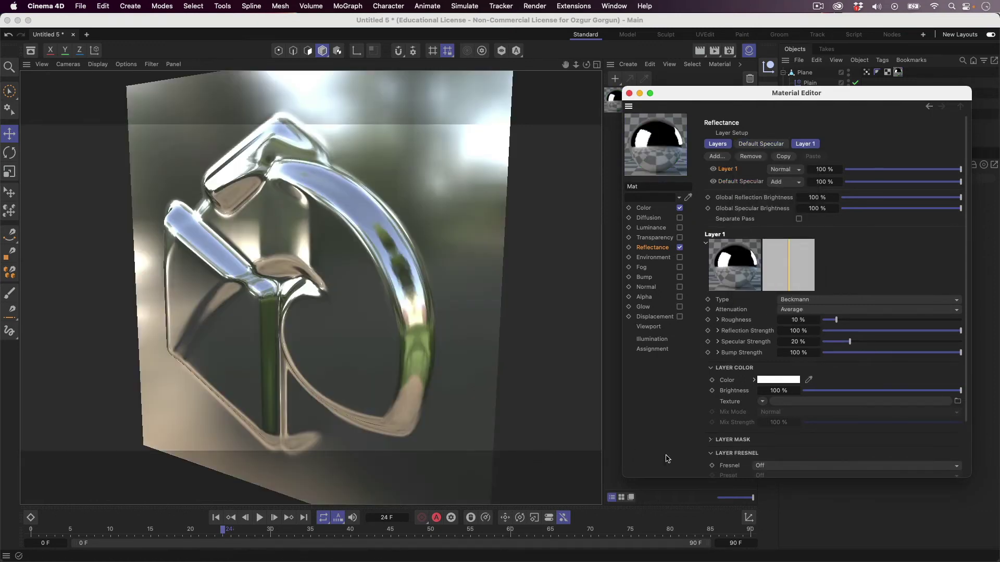
left_click(780, 466)
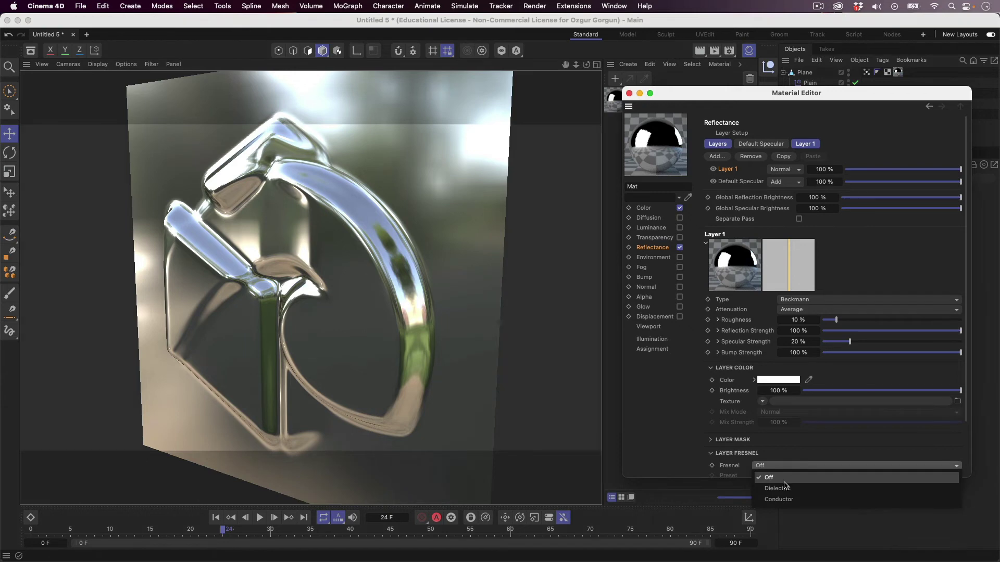
left_click(777, 489)
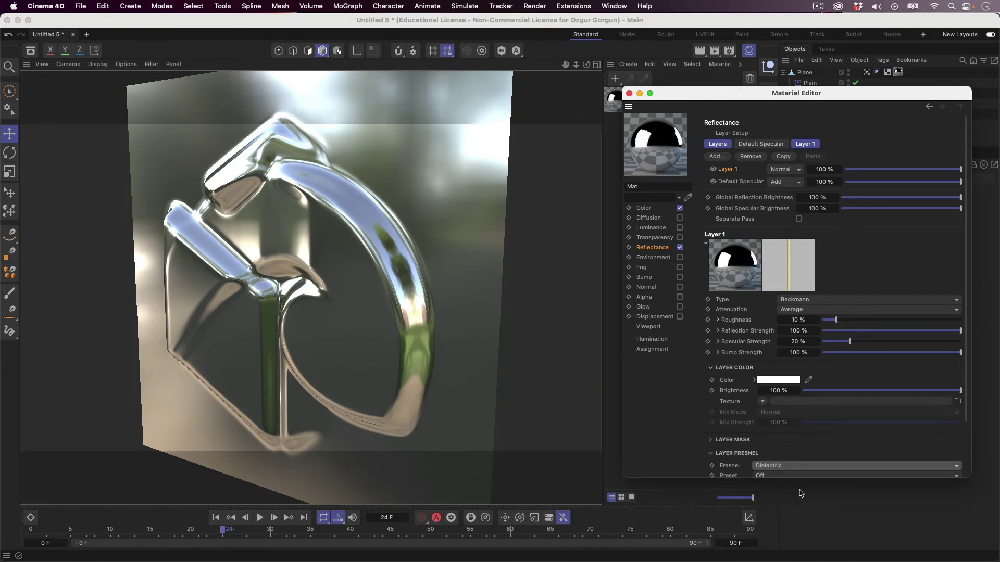
- Inspect the glossy relief from a more frontal angle and replay the transition from the start
left_click_drag(264, 283, 321, 265, "alt")
left_click_drag(377, 286, 364, 289, "alt")
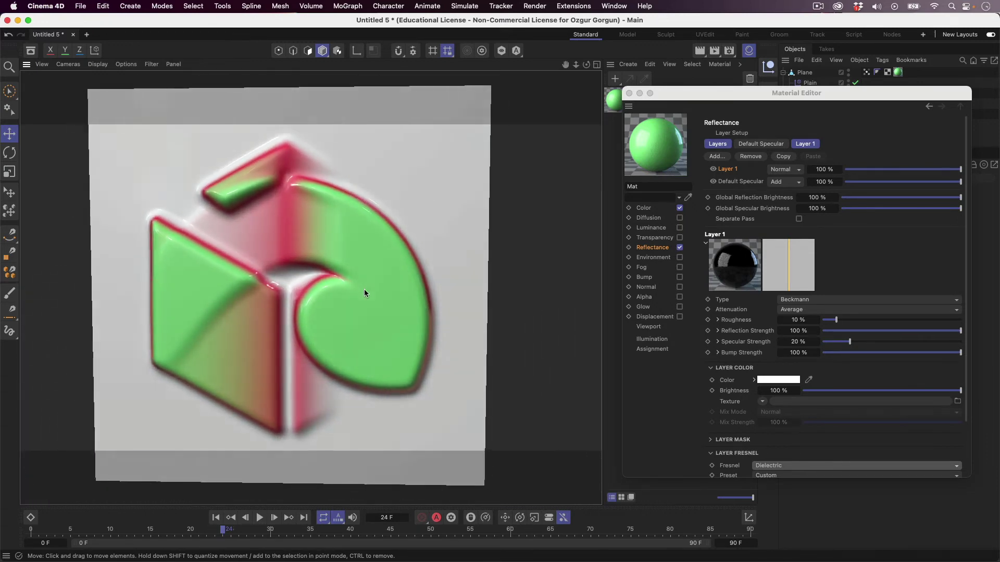
left_click(217, 519)
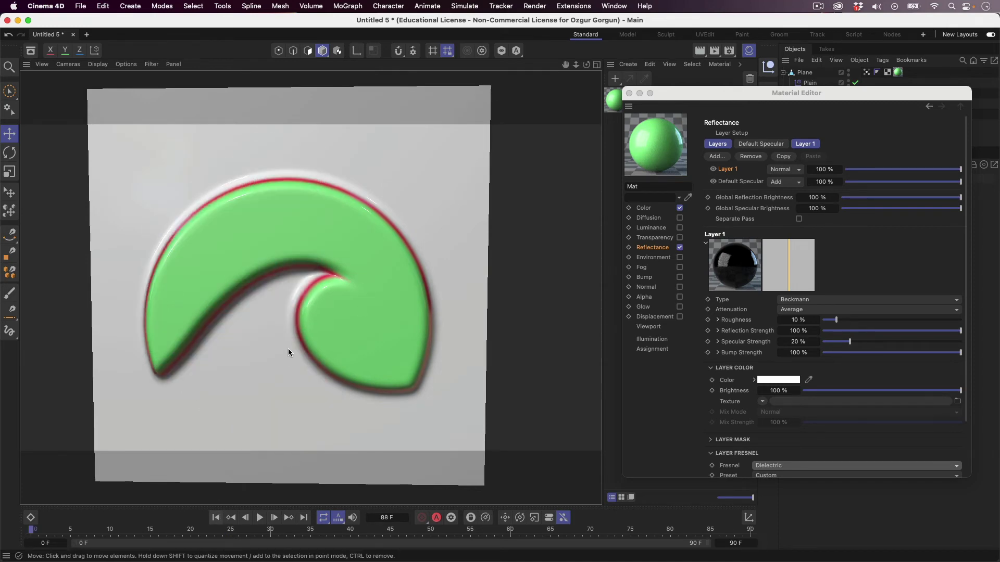
middle_click_drag(265, 284, 320, 277, "alt")
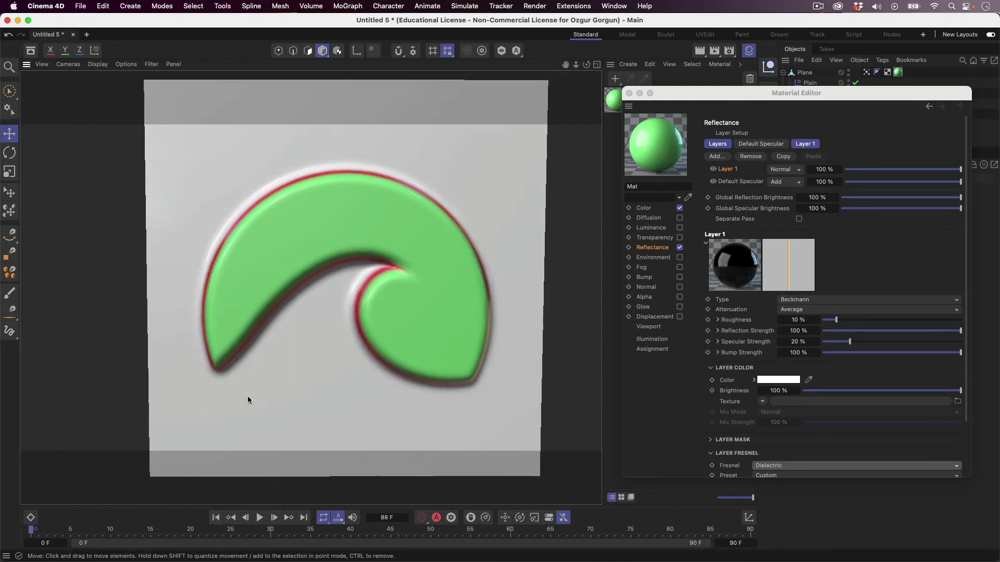
left_click(261, 518)
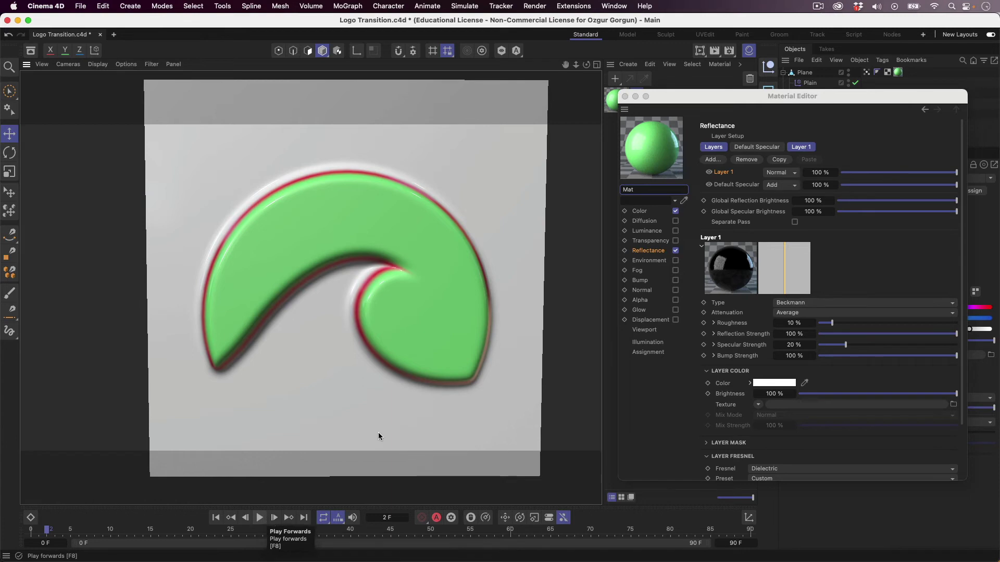
- Add a Jiggle deformer to the Plane between Plain and Smoothing, and play the animation to test it
left_click(625, 96)
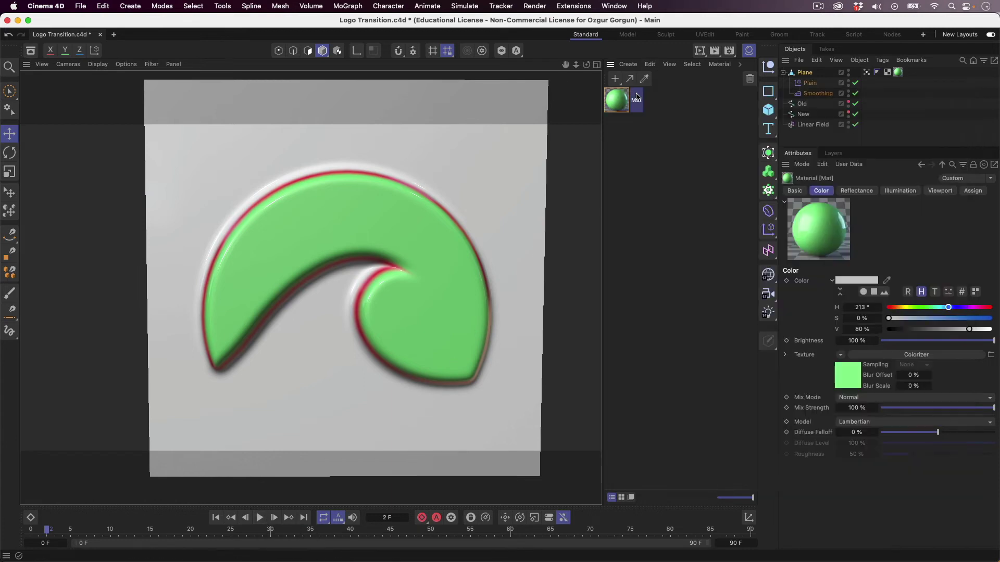
left_click(805, 73)
left_click(770, 216)
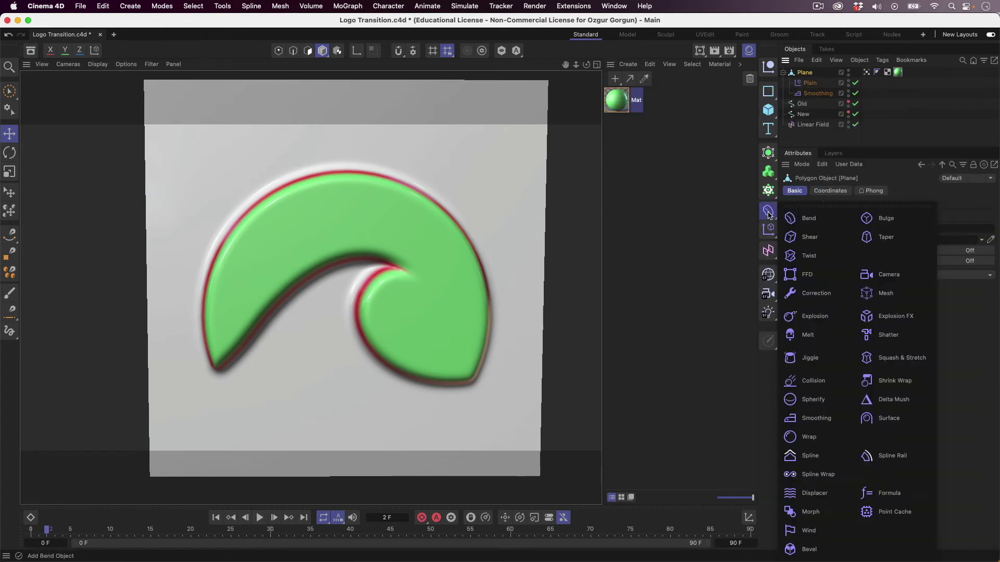
left_click(805, 347)
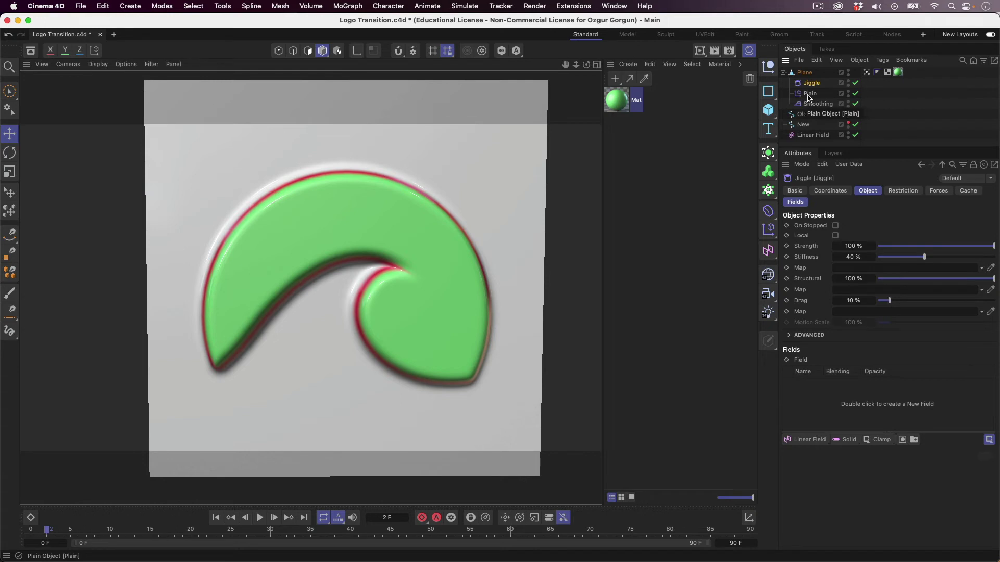
left_click_drag(808, 98, 812, 81)
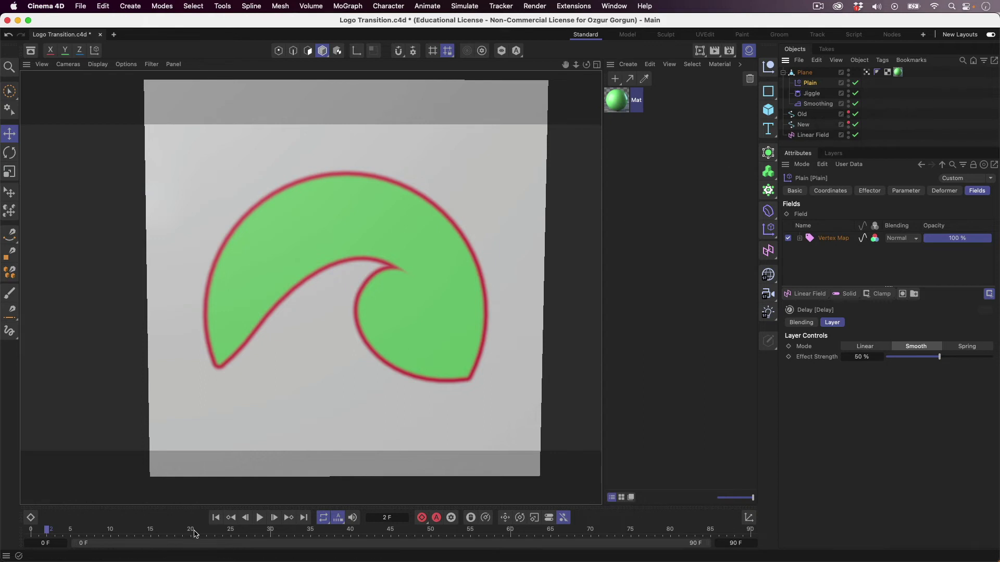
left_click(260, 517)
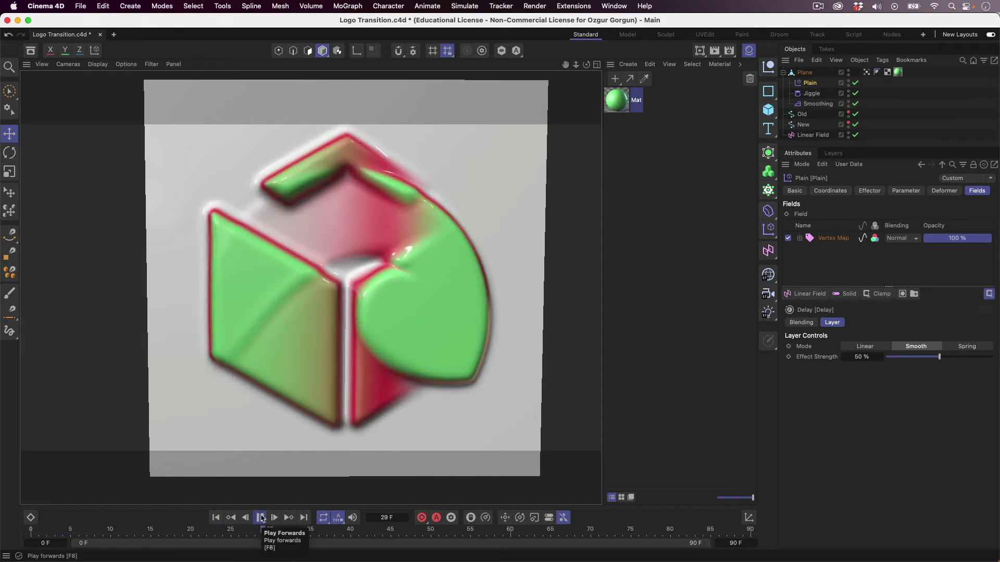
left_click(263, 519)
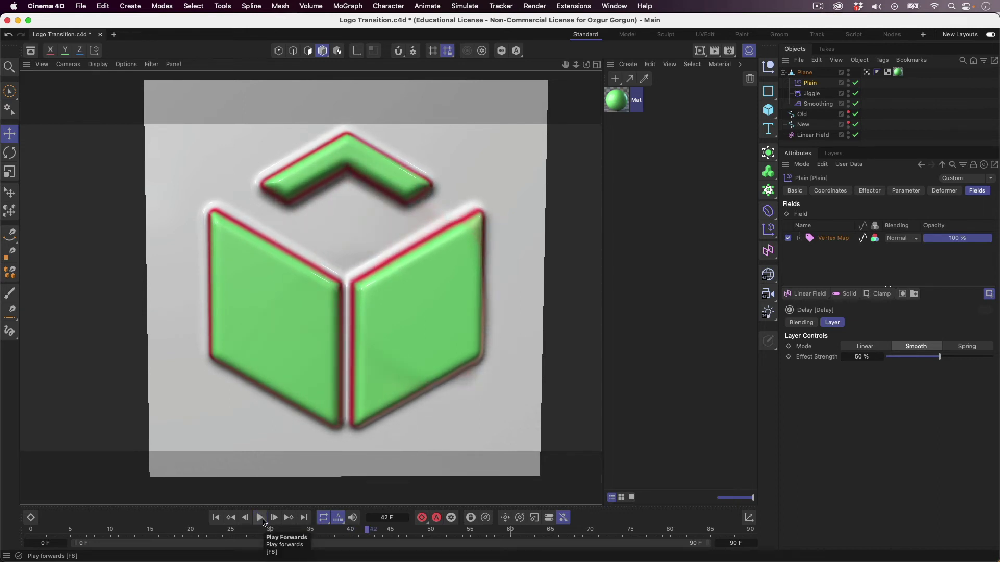
- Raise the Jiggle deformer's strength to 204% and replay the animation from the start
left_click(811, 93)
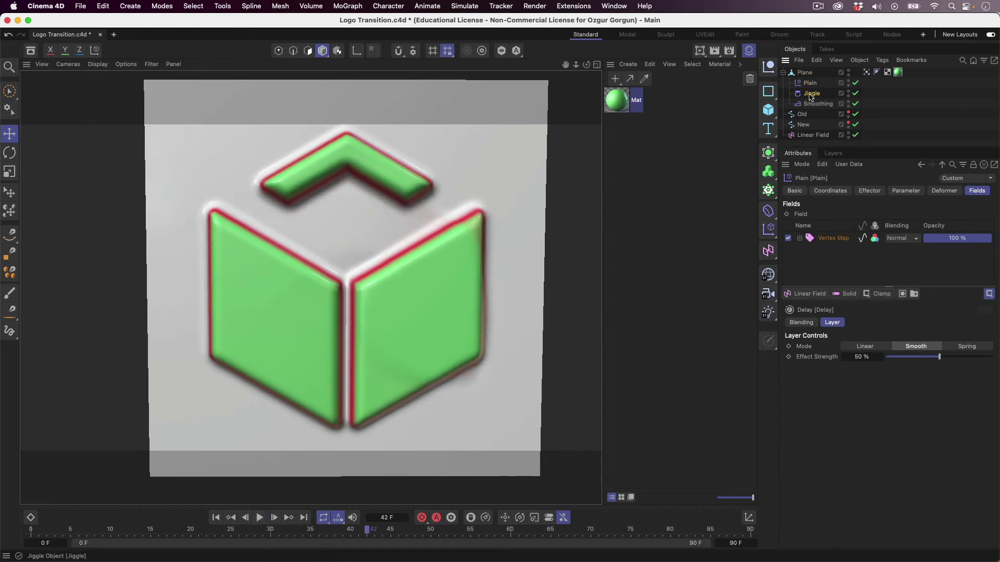
left_click_drag(857, 245, 869, 245)
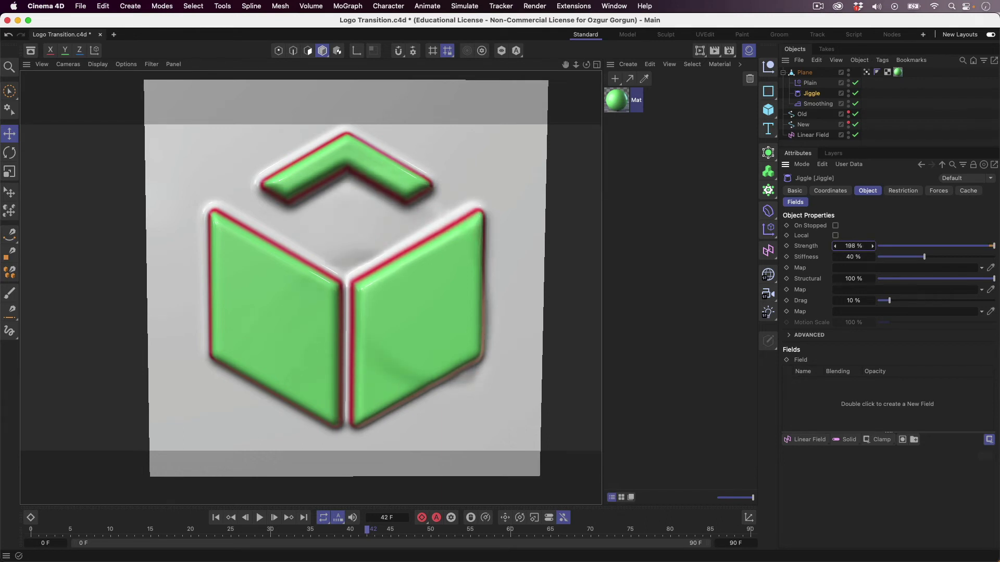
left_click(215, 518)
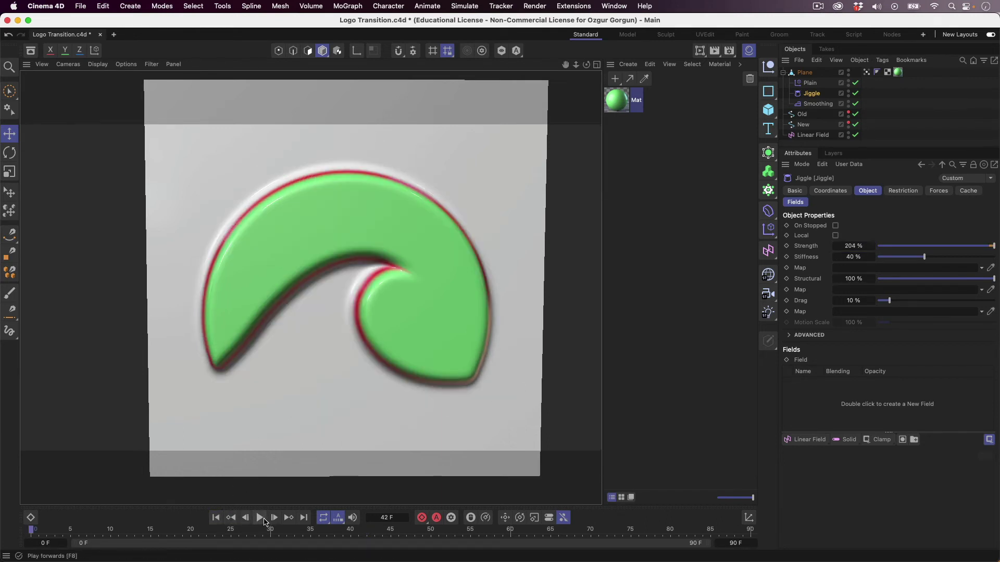
left_click(262, 520)
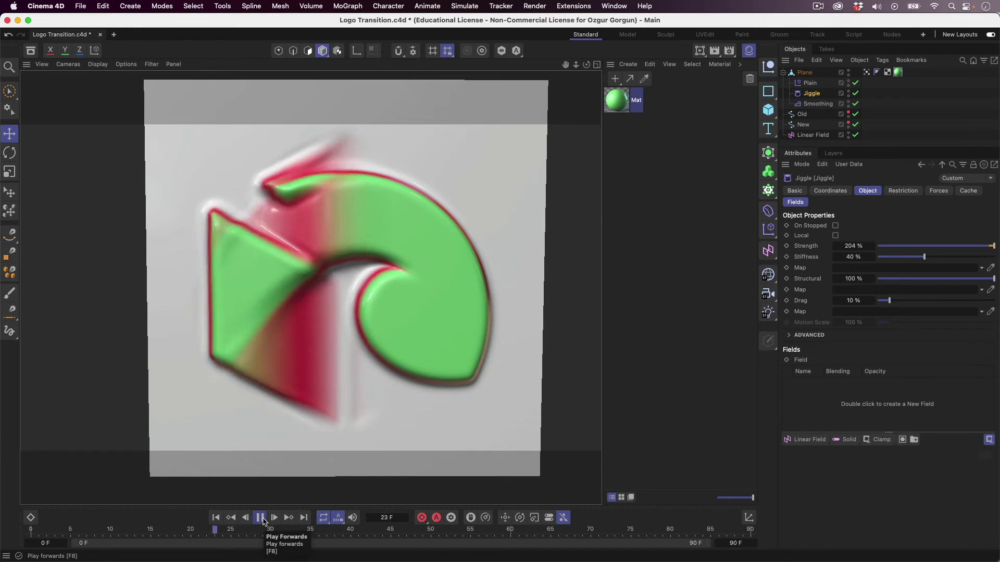
left_click(261, 518)
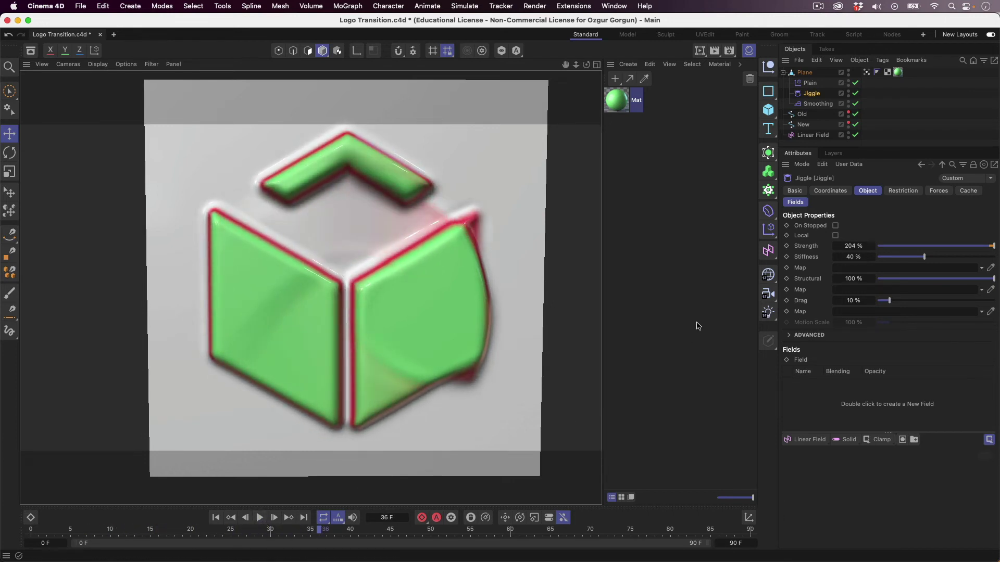
- Set the Jiggle deformer's strength to 350% and replay the animation from the start
left_click(854, 244)
type("350")
key("Return")
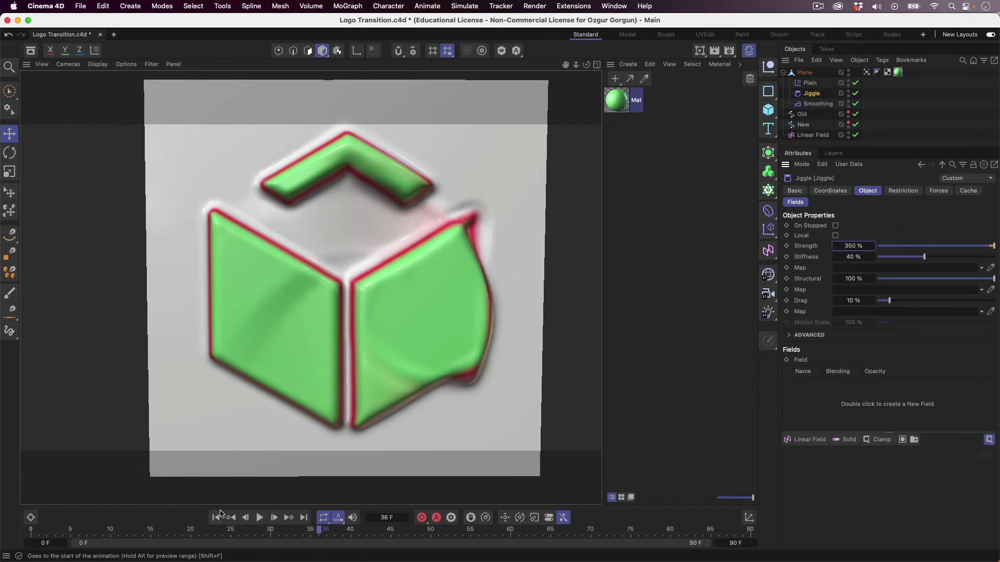
left_click(215, 518)
left_click(258, 517)
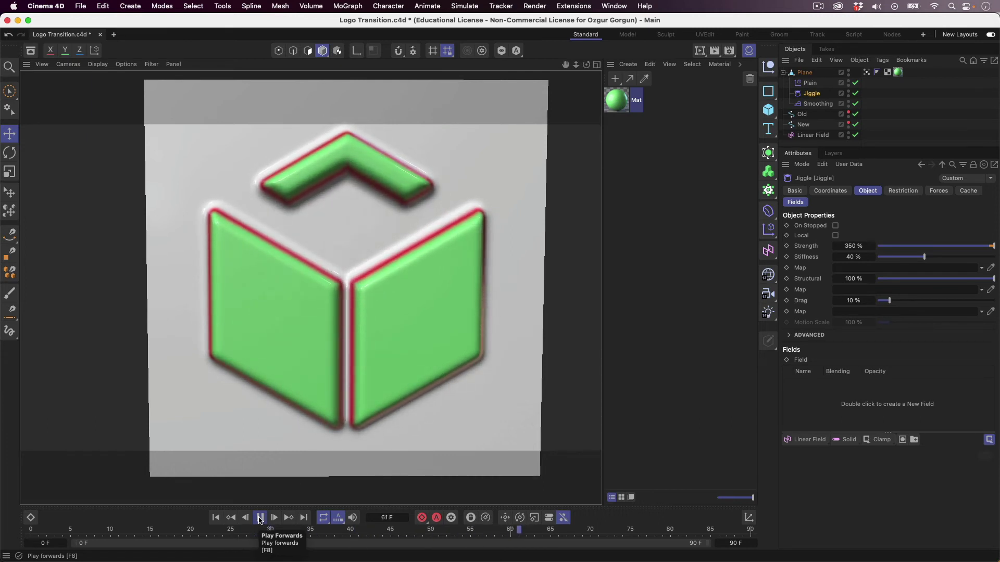
left_click(260, 519)
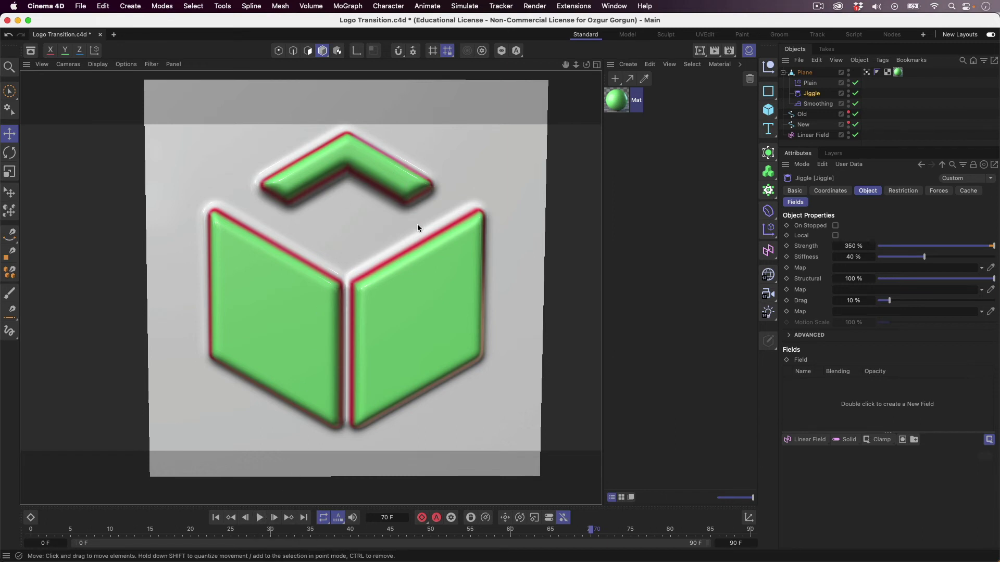
- Recolor the start knot of the material's Colorizer gradient to black
double_click(617, 101)
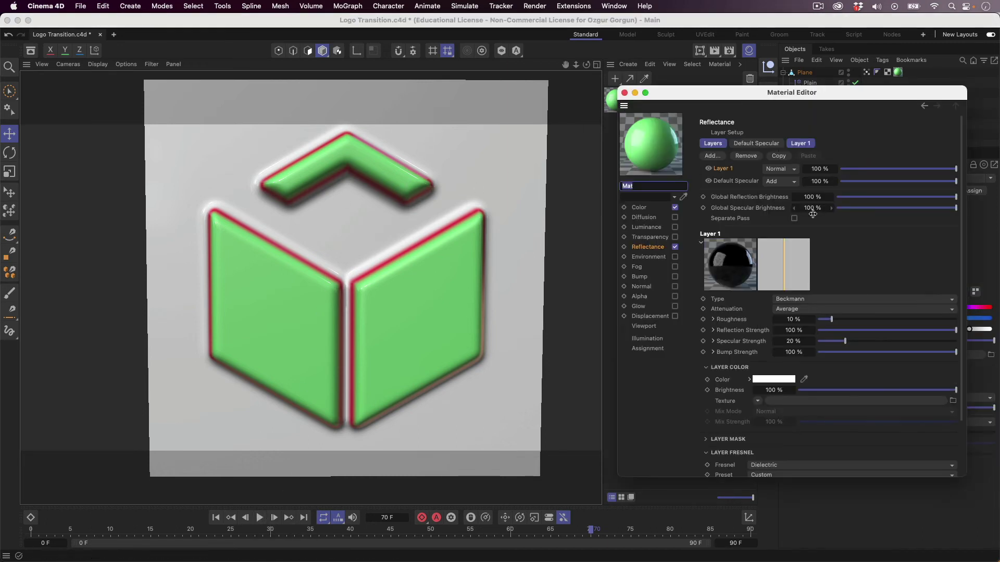
left_click(648, 208)
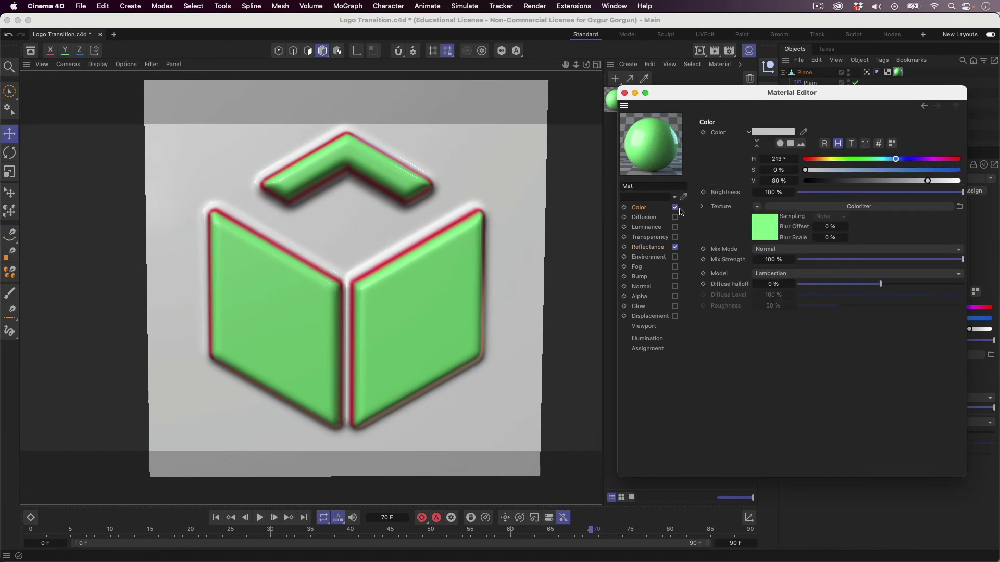
left_click(824, 208)
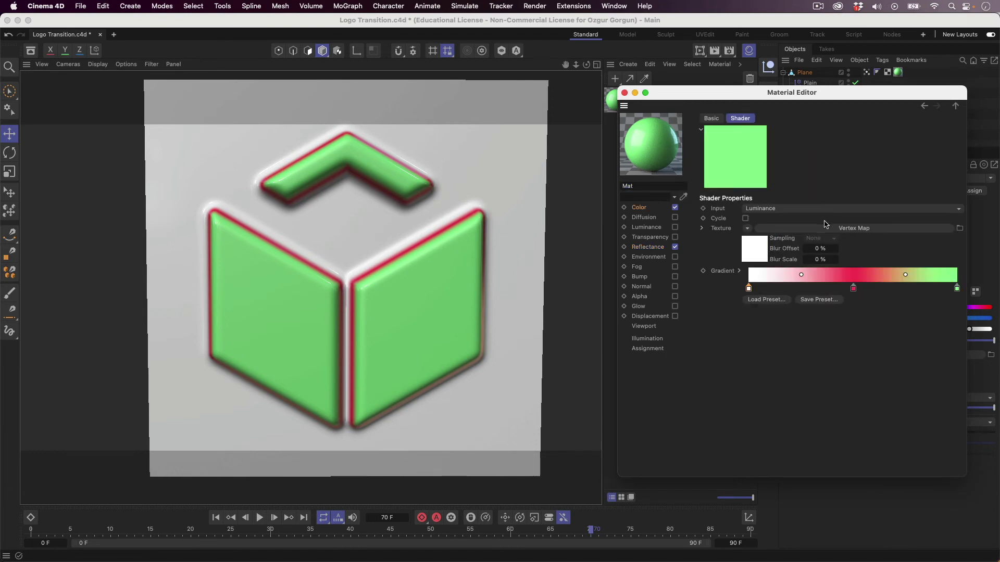
double_click(749, 289)
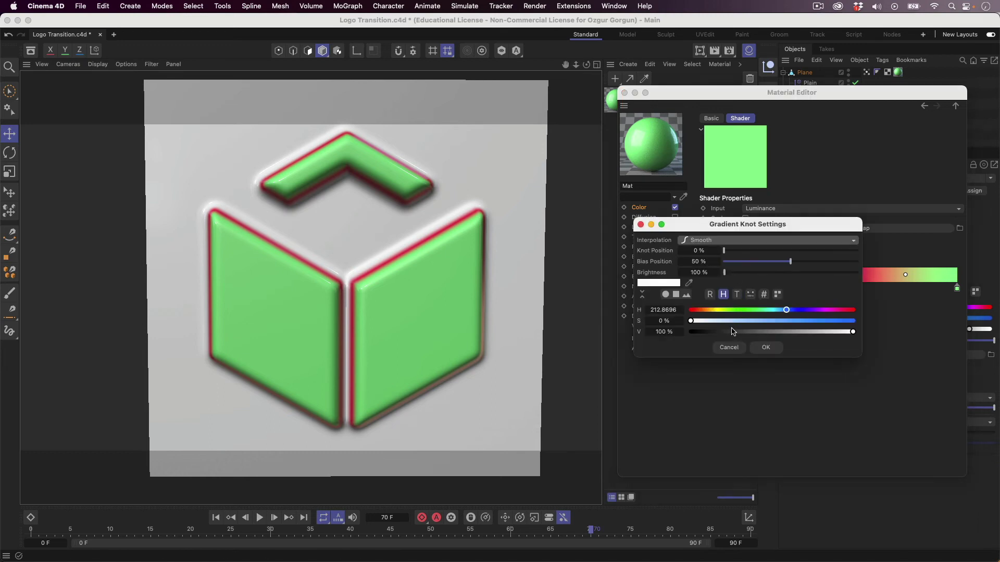
left_click_drag(732, 332, 688, 333)
left_click(753, 349)
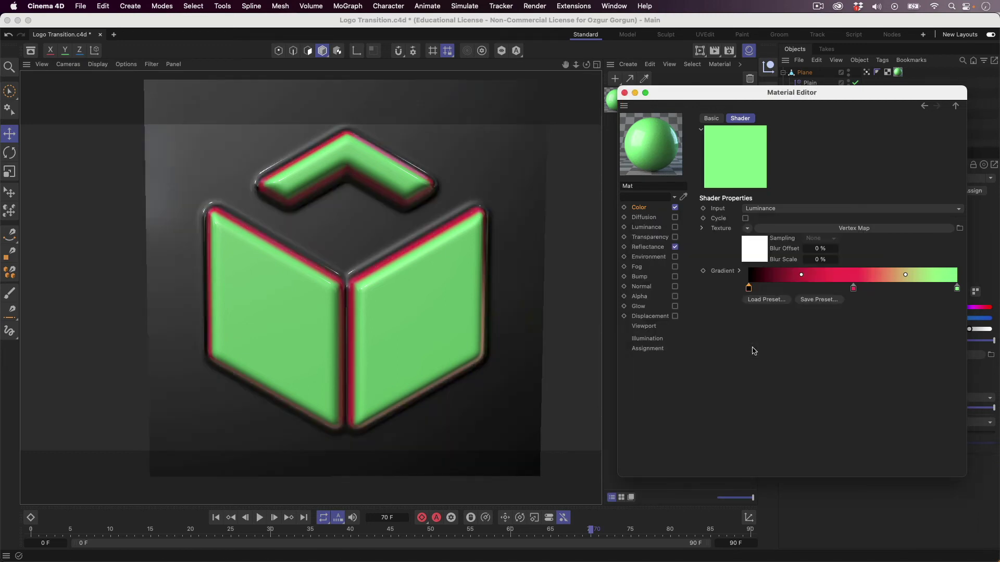
- Bring up the logo artwork in Illustrator and recolor the Colorizer gradient's middle knot with the green sampled from the wave logo
key("super+Tab")
key("super+Tab")
key("super+Tab")
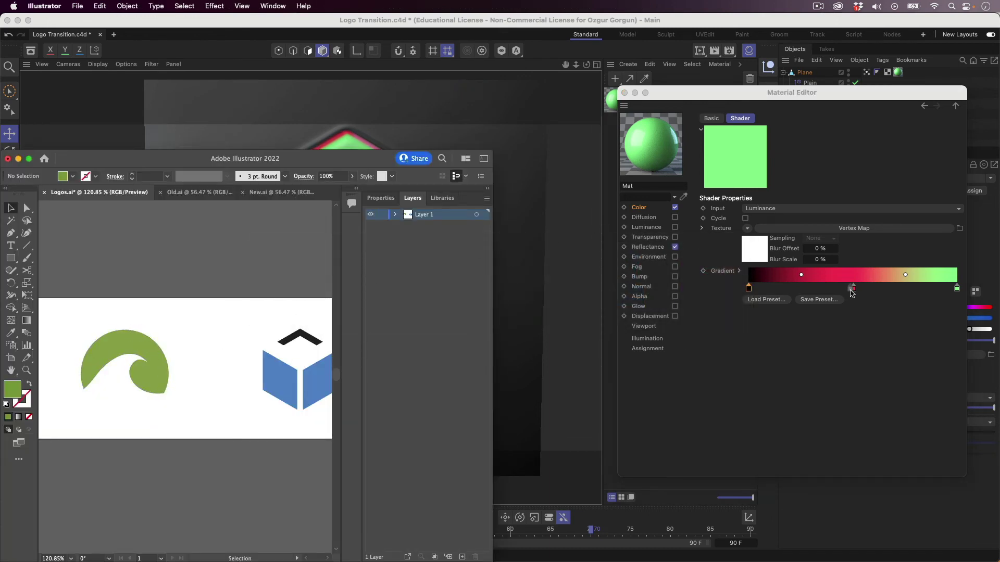
double_click(853, 288)
left_click(714, 285)
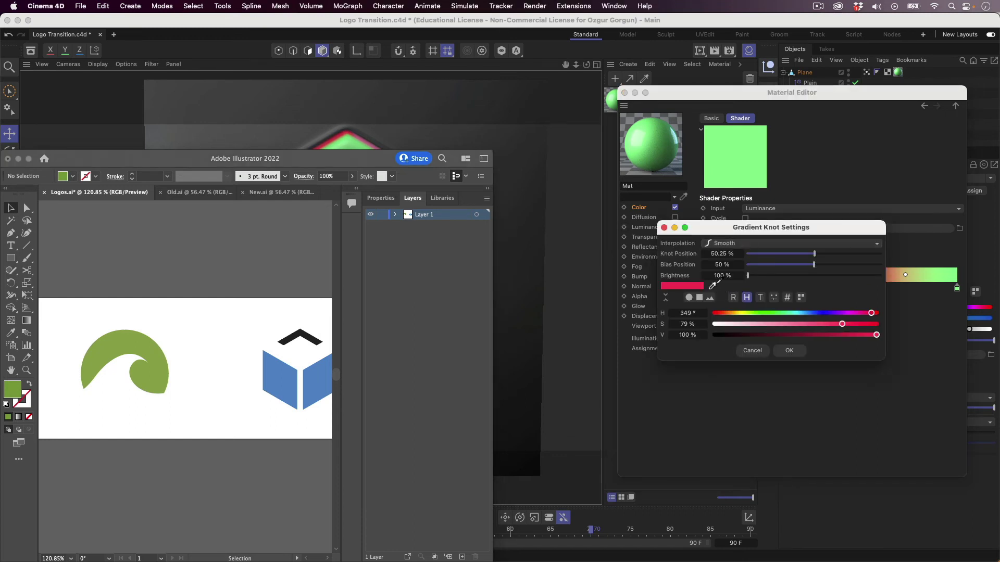
left_click(147, 373)
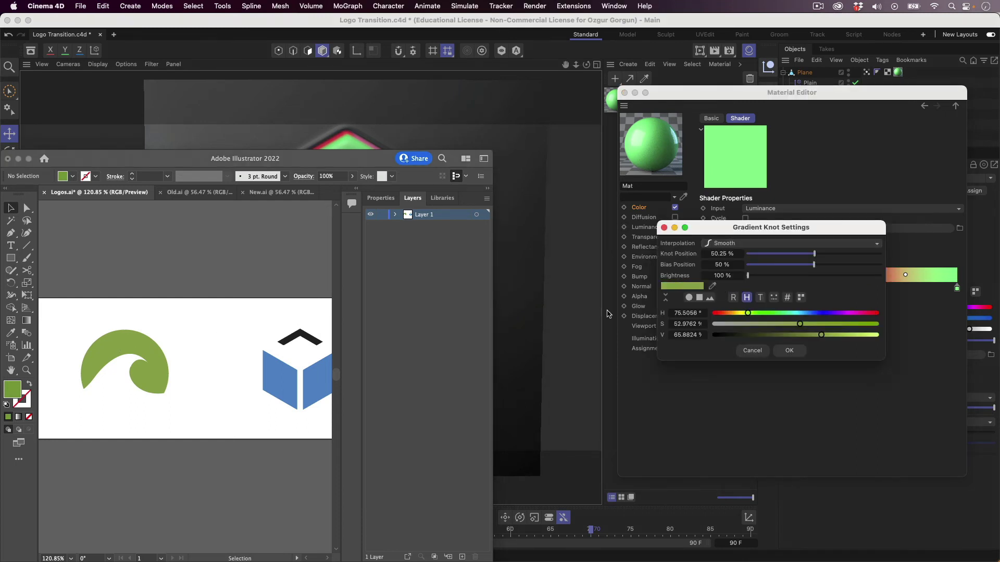
left_click(782, 353)
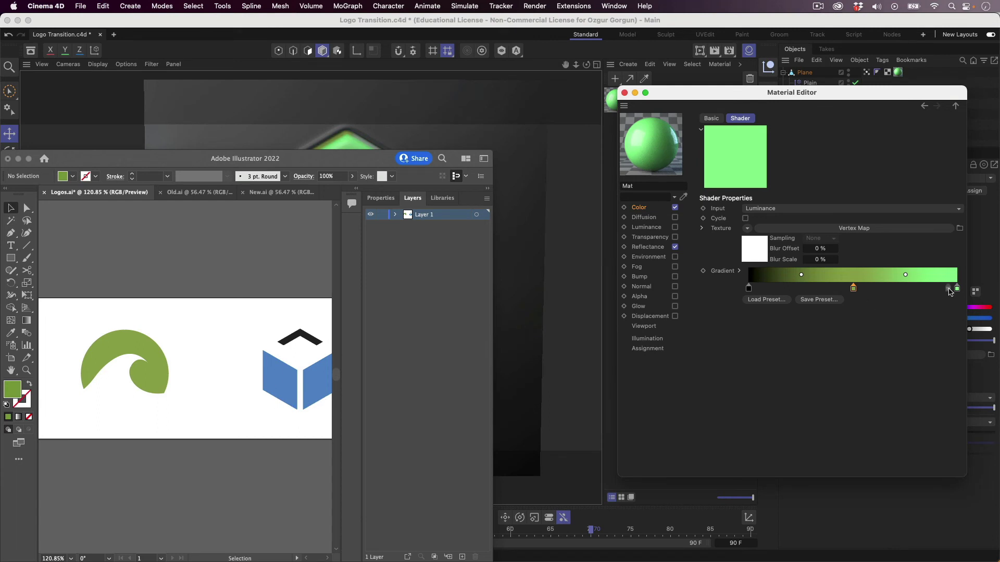
- Recolor the Colorizer gradient's end knot with the blue sampled from the cube logo in the Illustrator artwork
double_click(957, 289)
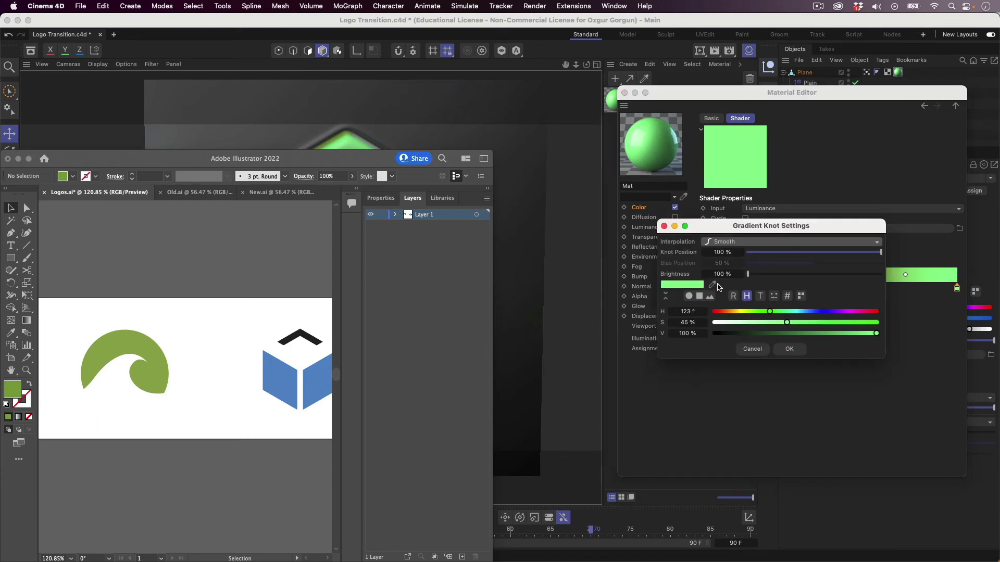
left_click(714, 285)
left_click(322, 372)
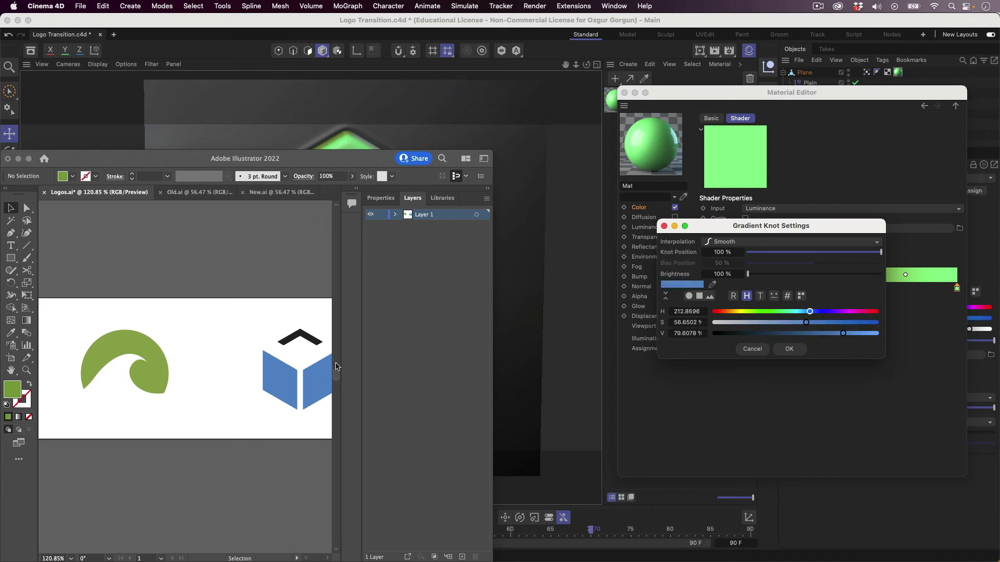
left_click(797, 350)
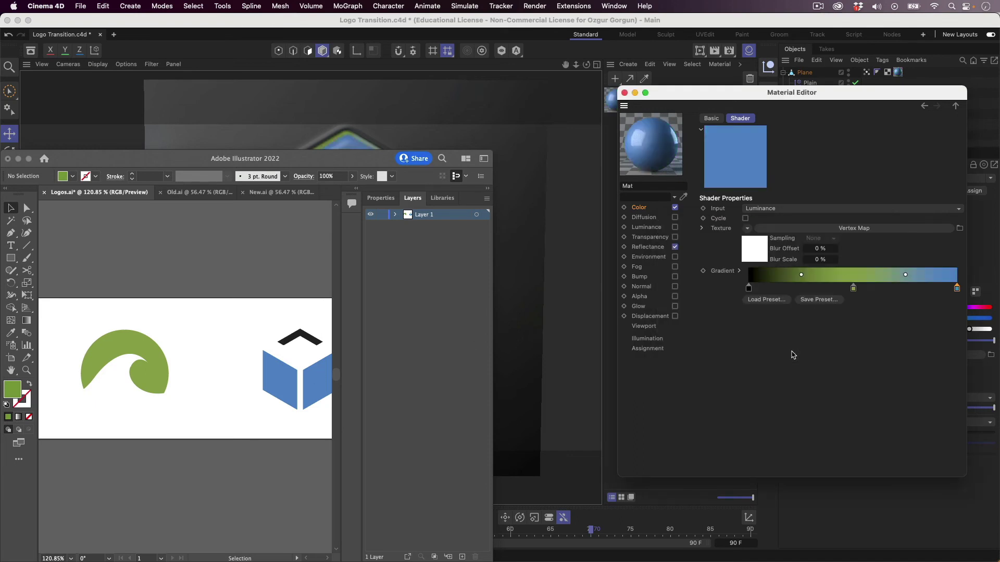
- Return to the Cinema 4D scene and play the logo transition from the first frame to check the new colors
left_click(557, 305)
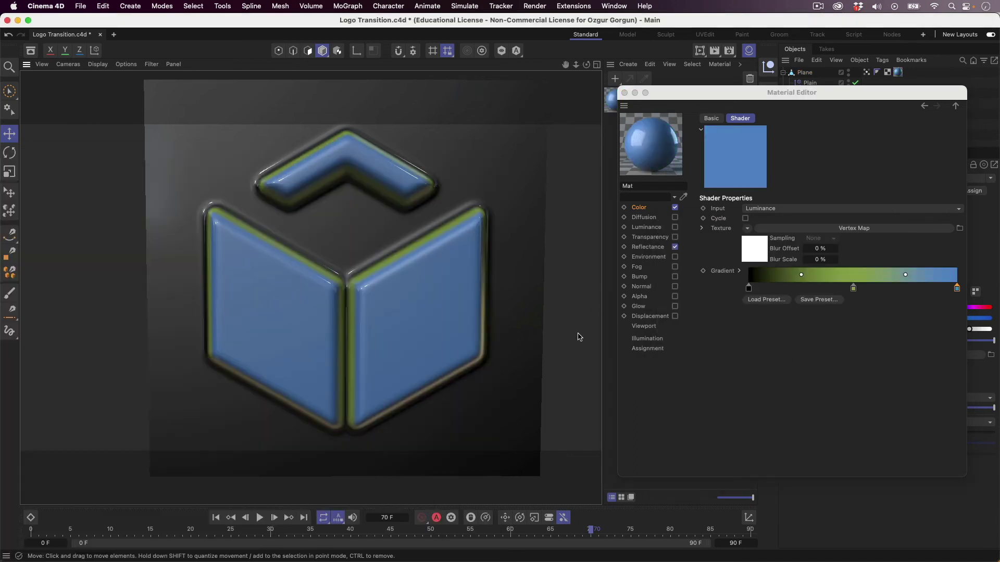
left_click(216, 517)
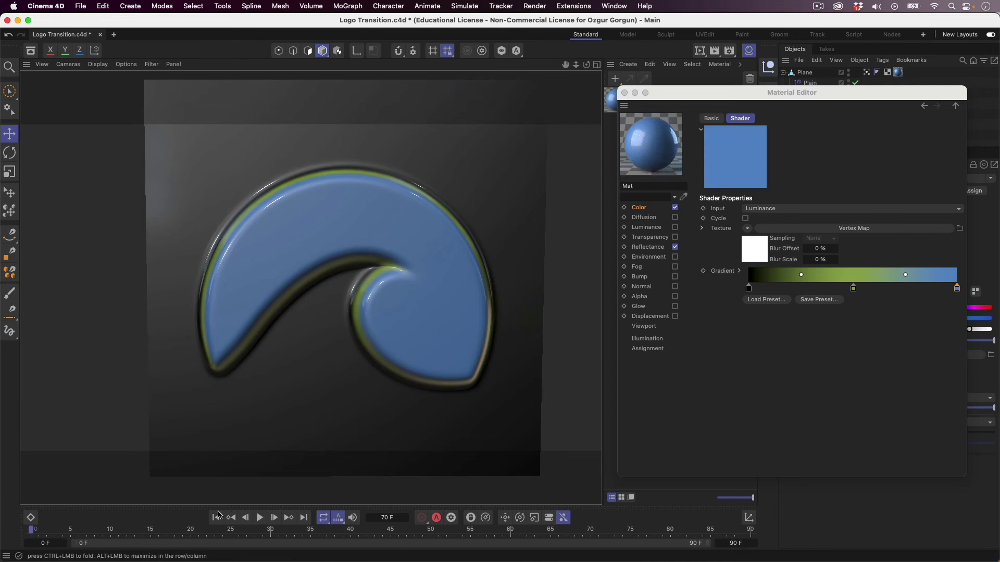
left_click(262, 518)
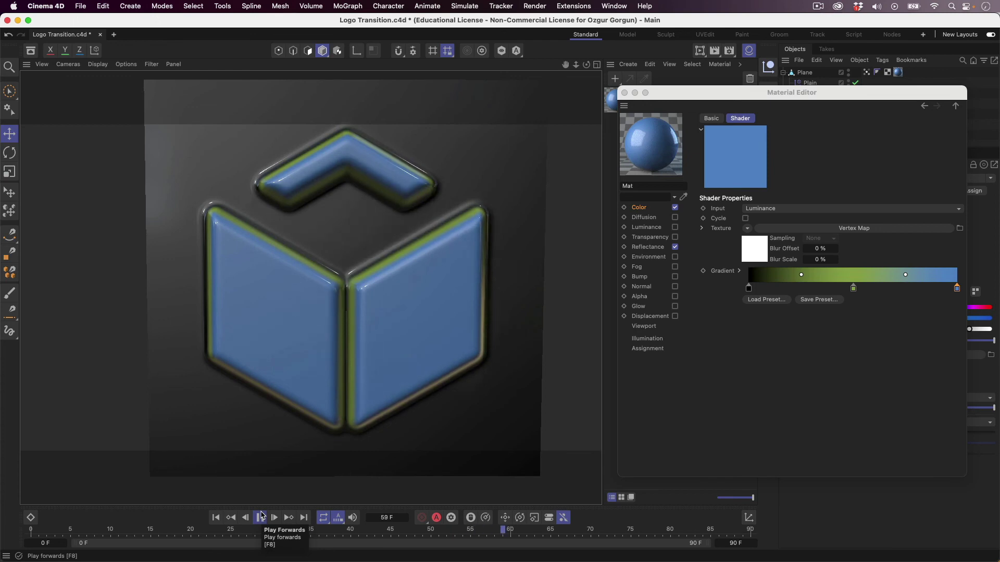
left_click(261, 517)
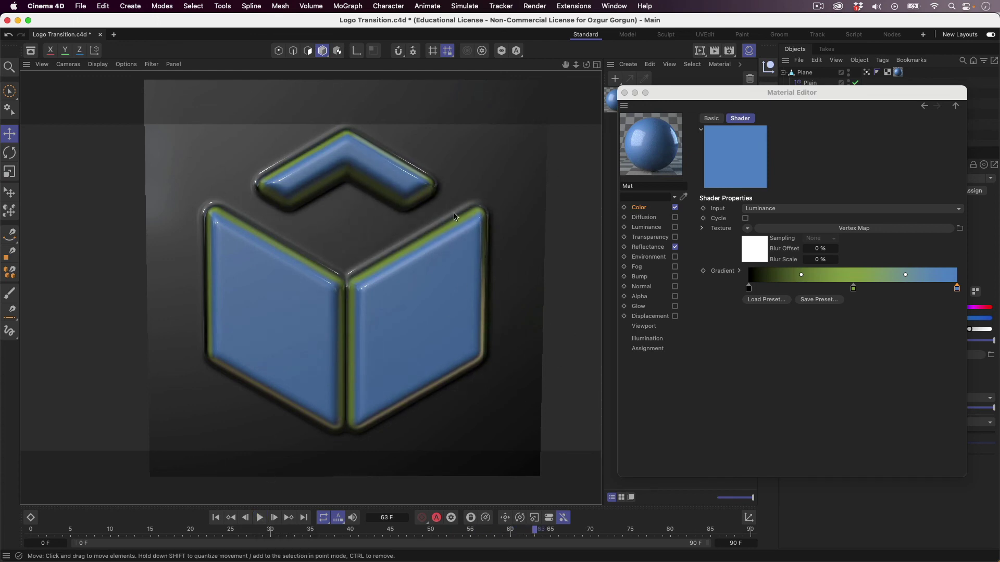
- Enable the material's Alpha channel with a Vertex Map shader as its texture and link the Plane's Vertex Map tag to it
left_click(640, 296)
left_click(675, 296)
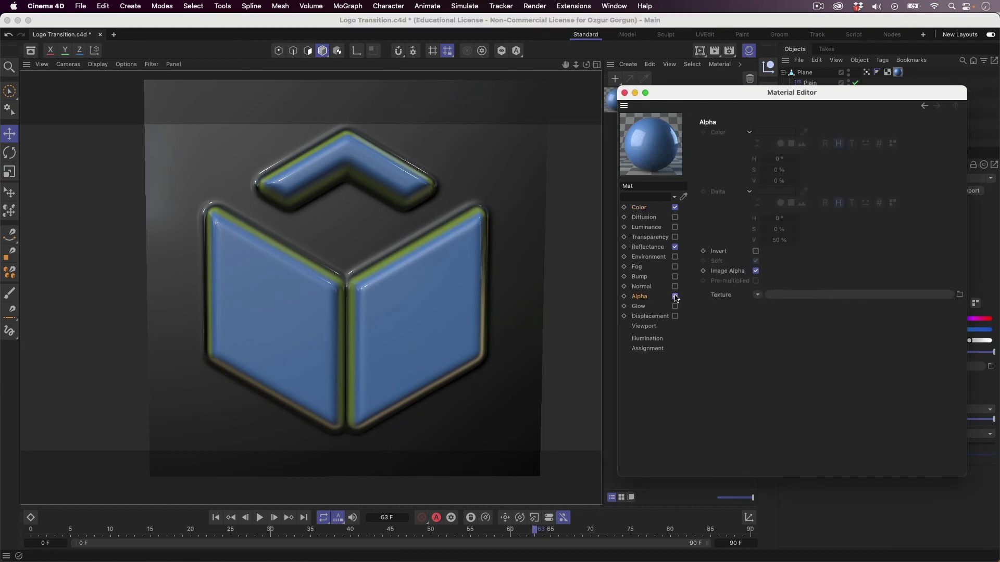
left_click(757, 295)
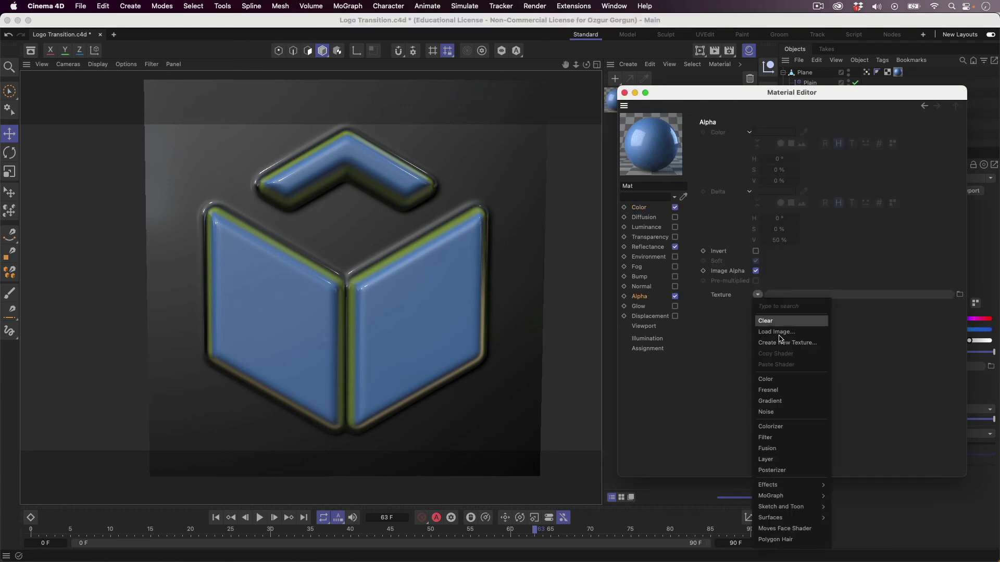
mouse_move(797, 485)
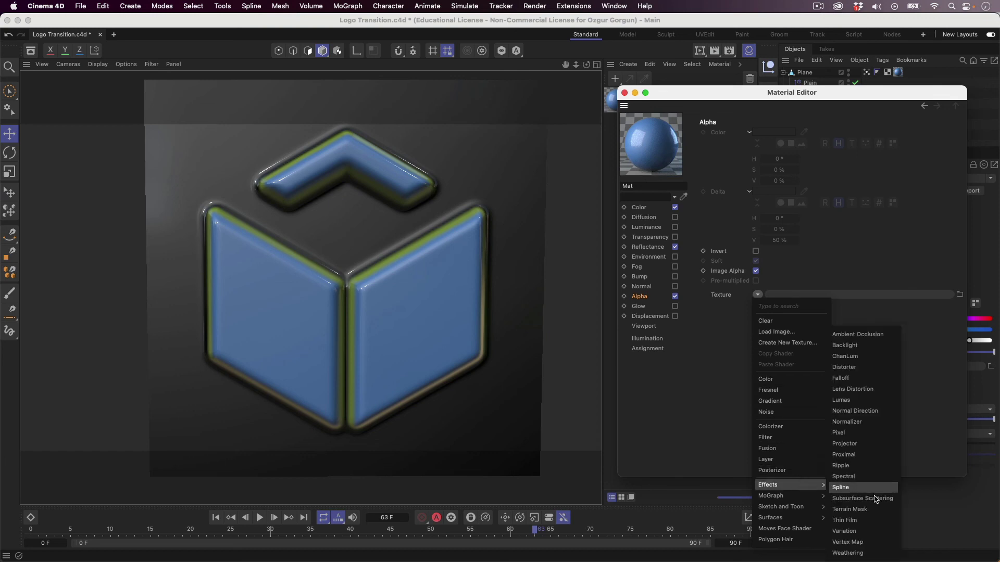
left_click(859, 542)
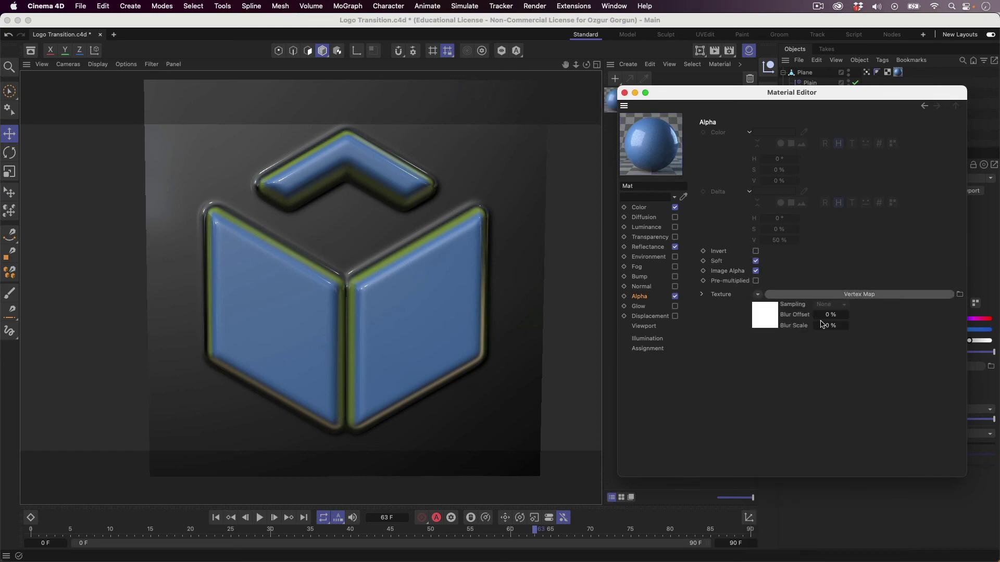
left_click(874, 296)
left_click_drag(856, 82, 866, 209)
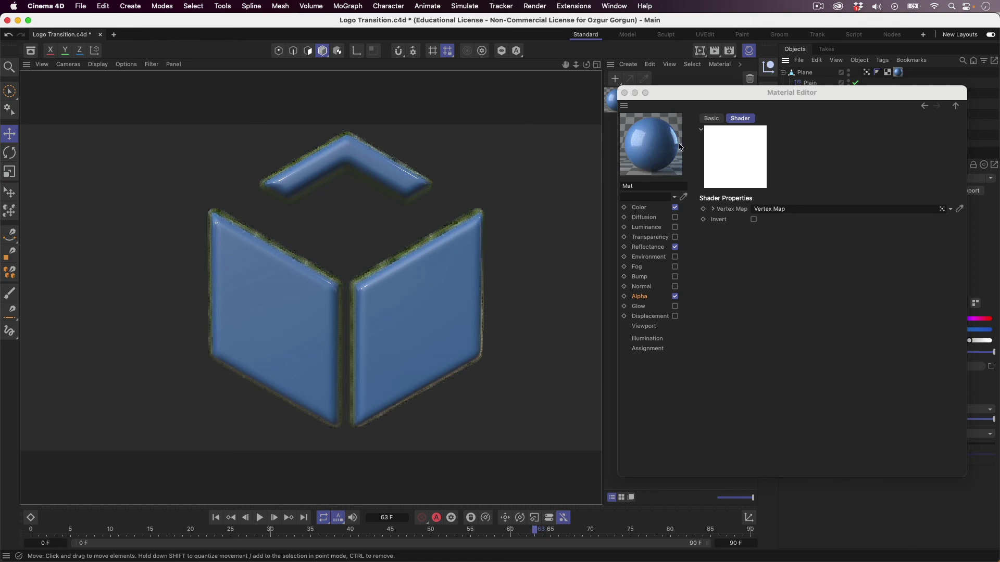
- Return to the Alpha channel's settings, turn off Soft and set the Delta color's V value to 30%
left_click(962, 107)
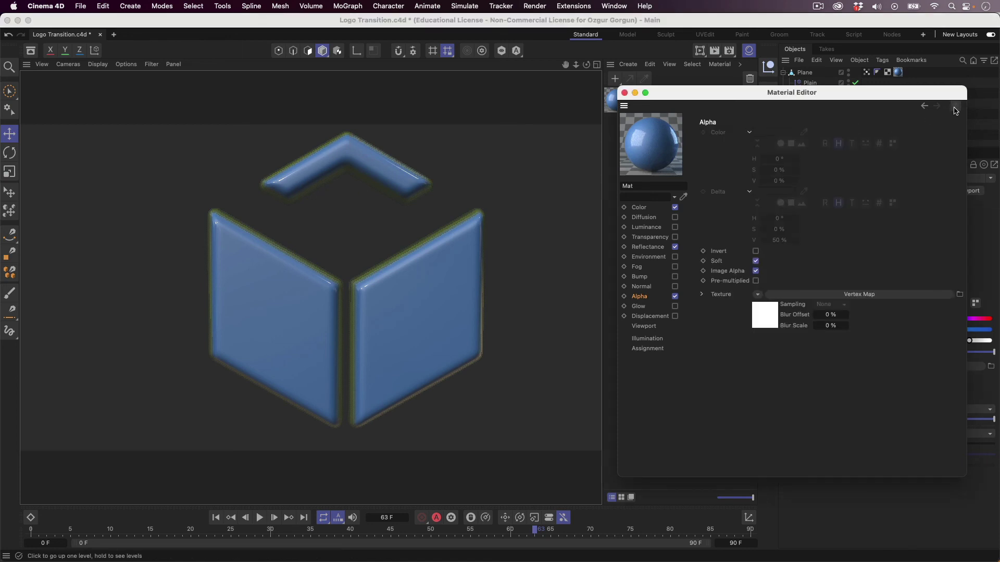
left_click(756, 262)
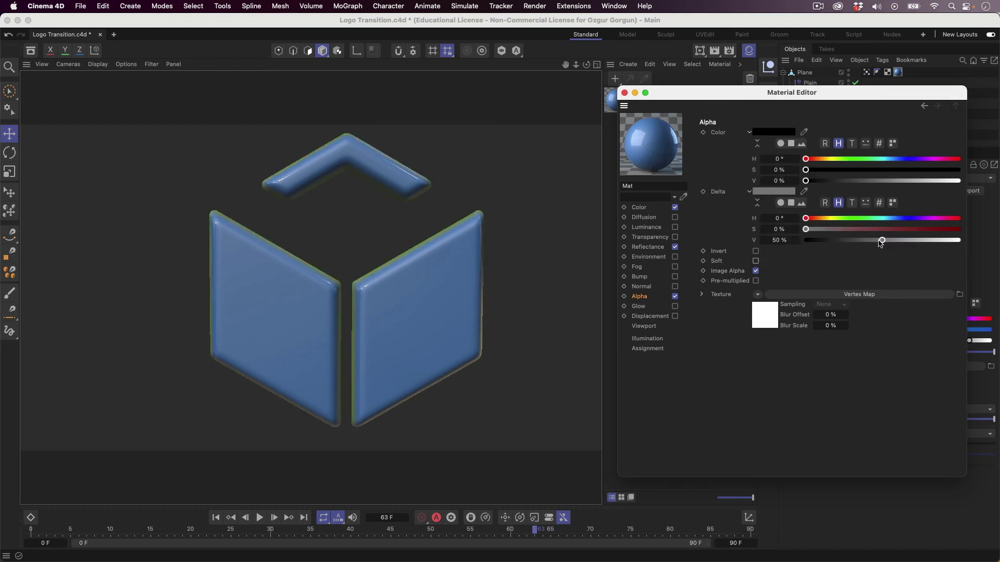
left_click_drag(885, 243, 851, 250)
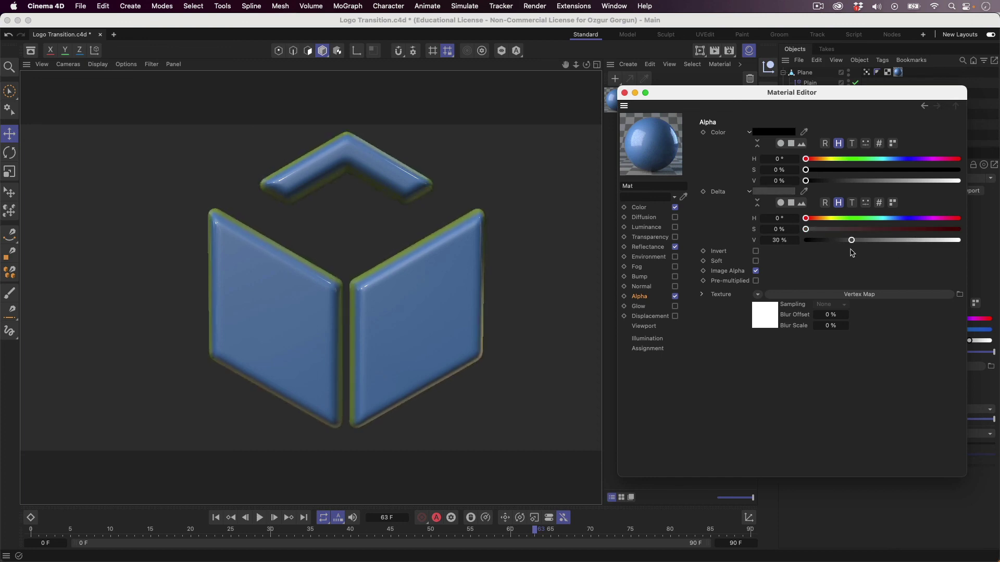